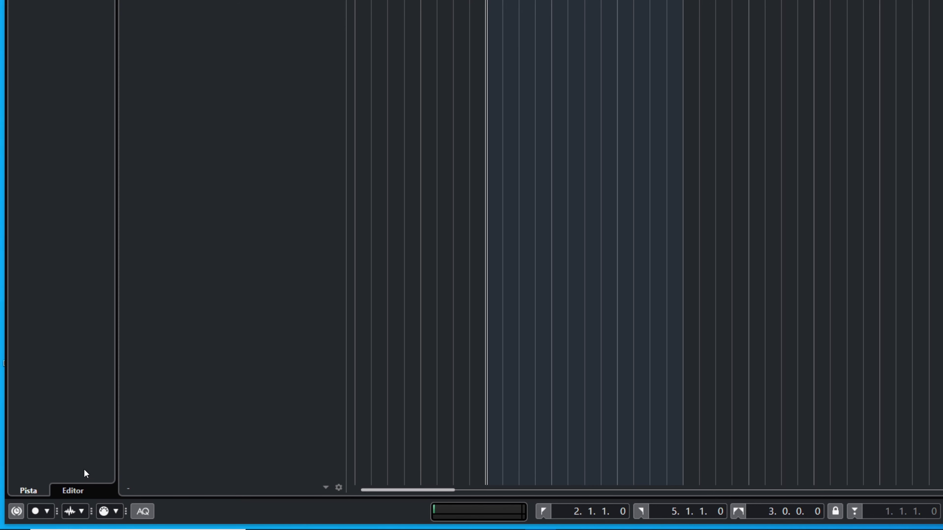
Open the recording modes (Modos de grabación) to review the available options, and close them without changes.
click(46, 512)
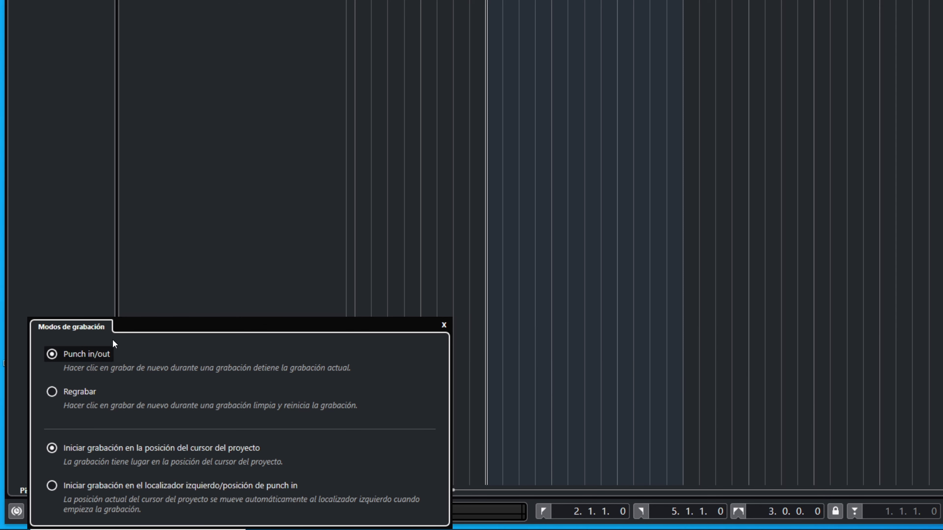
click(444, 326)
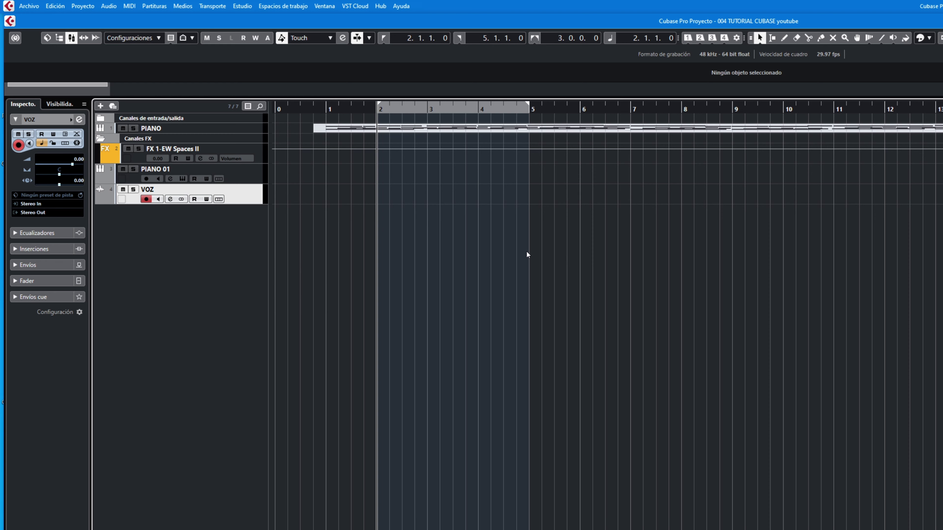
Record a take on the VOZ track from bar 2 to about bar 4, and play it back from the start position.
key(KP_Multiply)
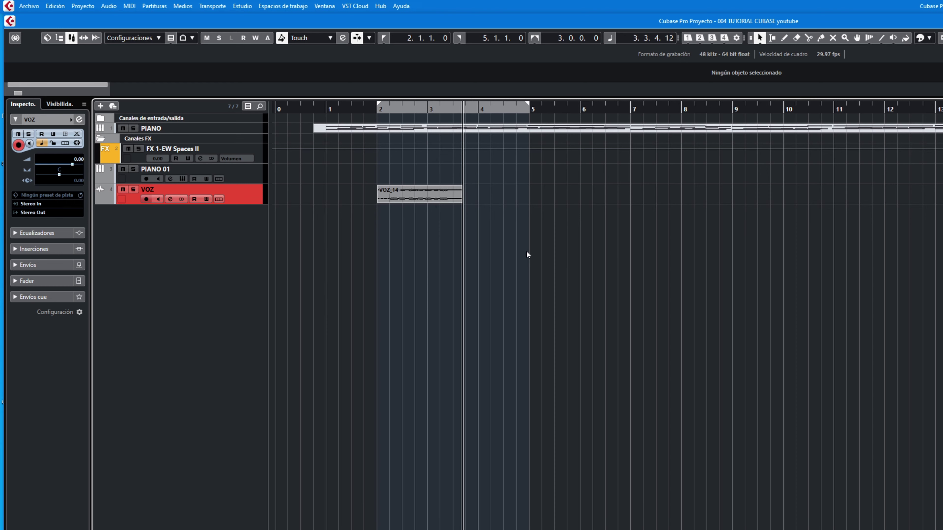
key(space)
key(KP_0)
key(space)
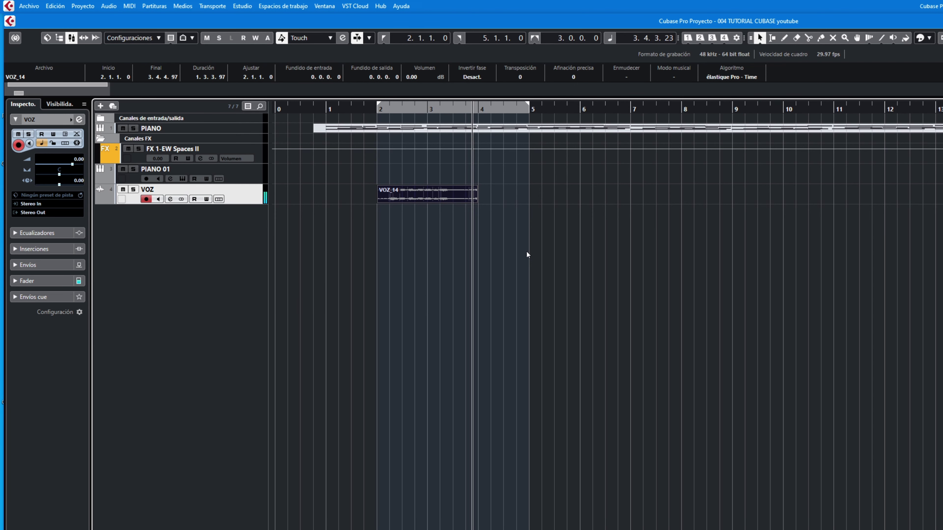
key(space)
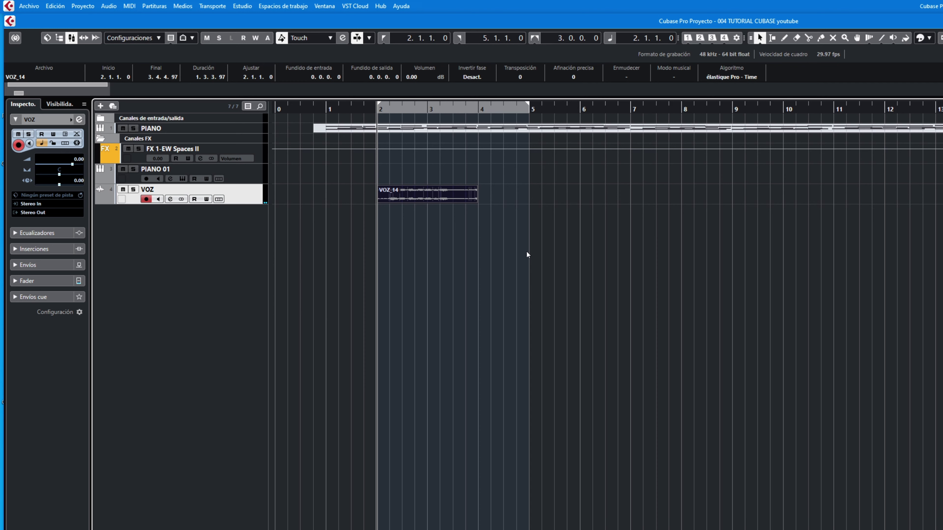
Record and play back a second VOZ take from bar 2 over the existing clip, and delete the clips from the track.
key(KP_Multiply)
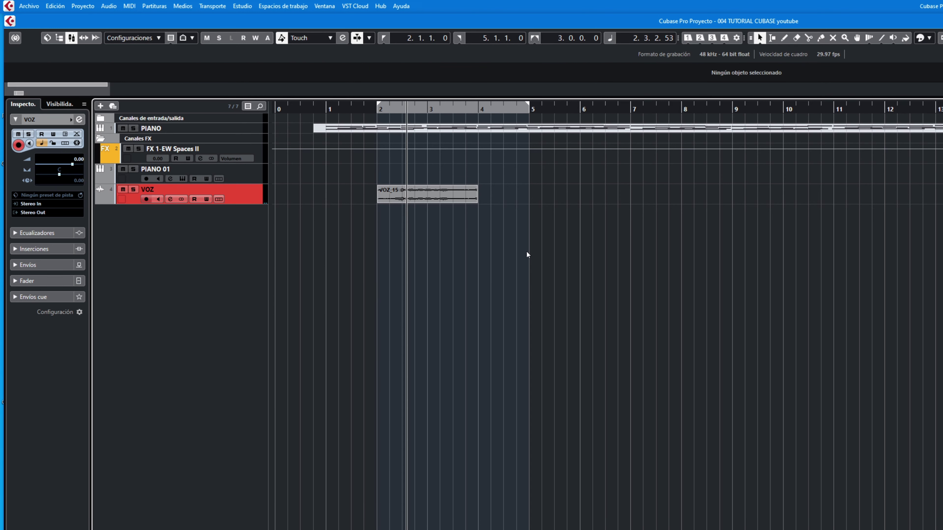
key(space)
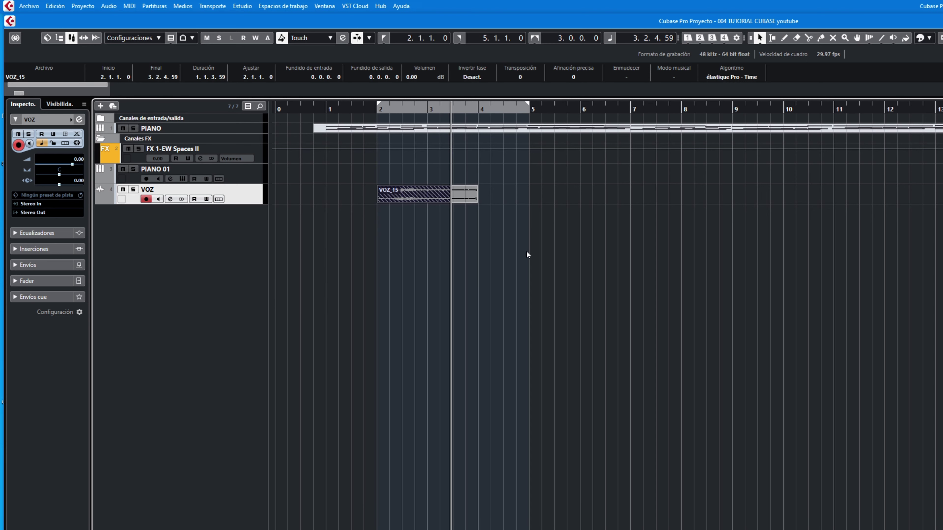
key(KP_1)
key(space)
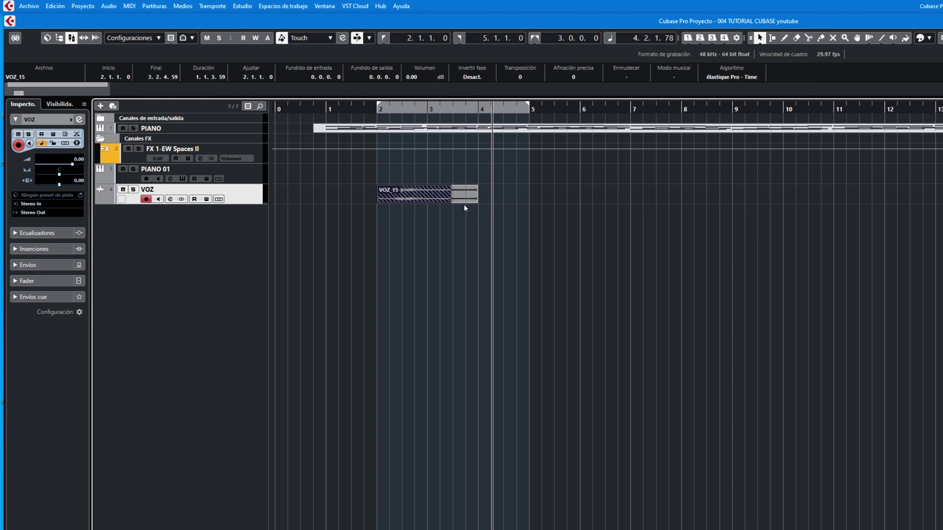
drag(363, 168, 496, 224)
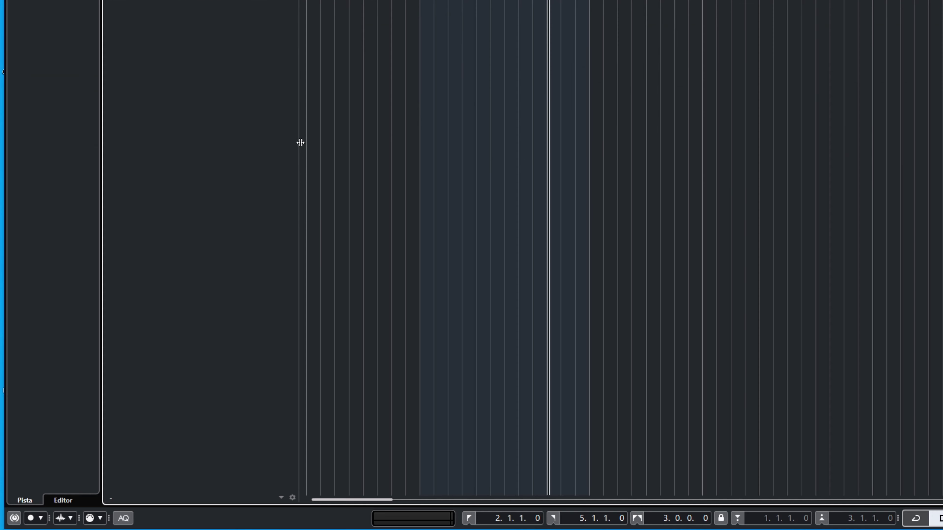
Set the recording mode to Regrabar, so that recording again during a take clears and restarts it.
click(40, 520)
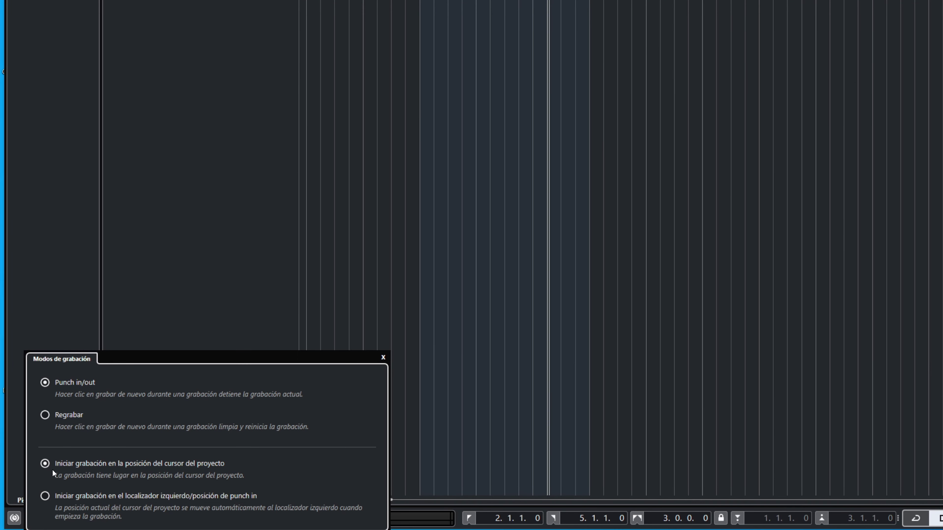
click(45, 415)
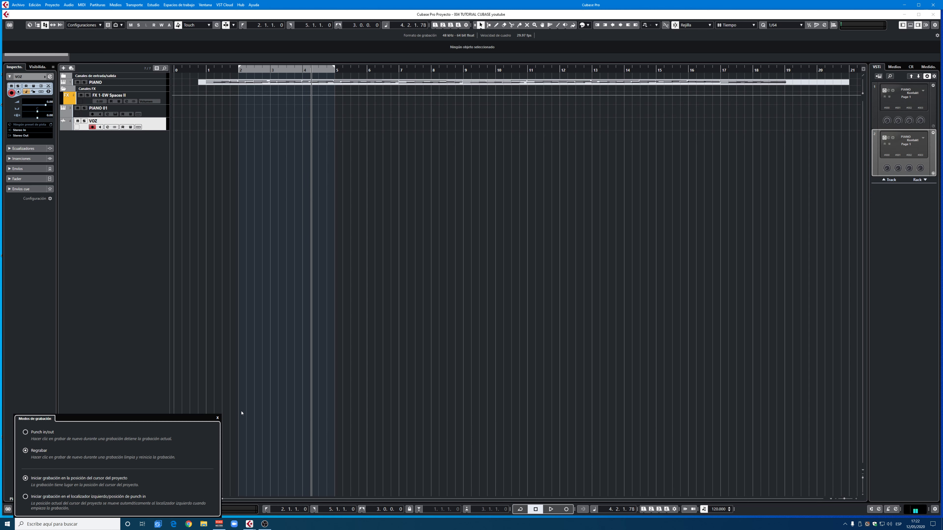
click(217, 417)
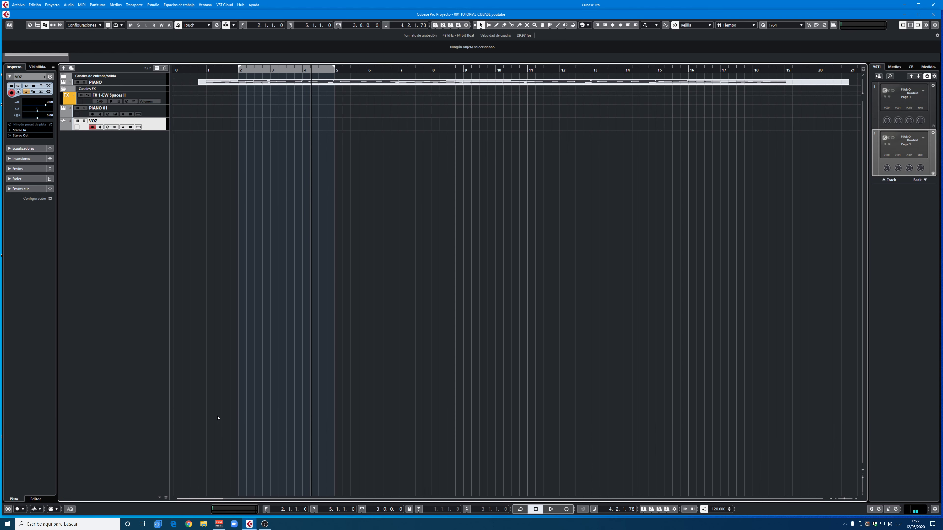
Record on the VOZ track from bar 2, restart the recording twice, and stop the last take at about 2.3.1.
key(KP_1)
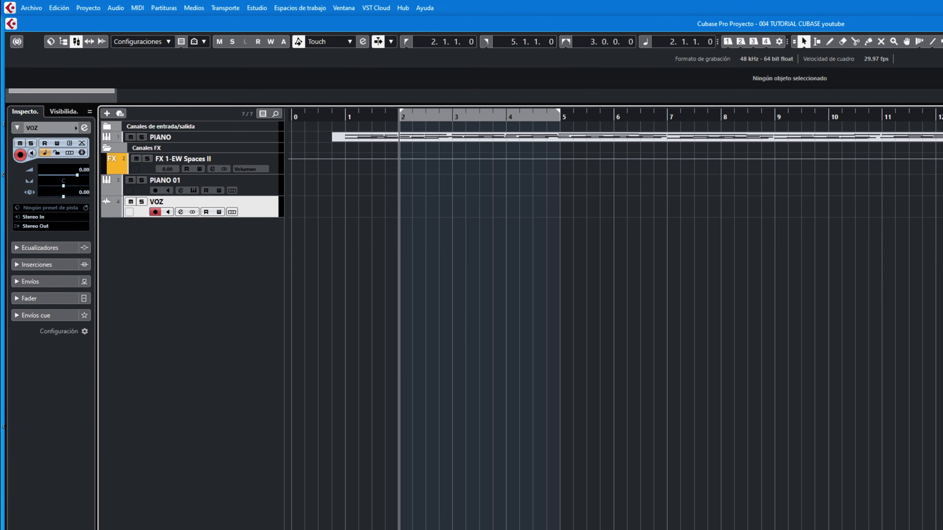
key(KP_Multiply)
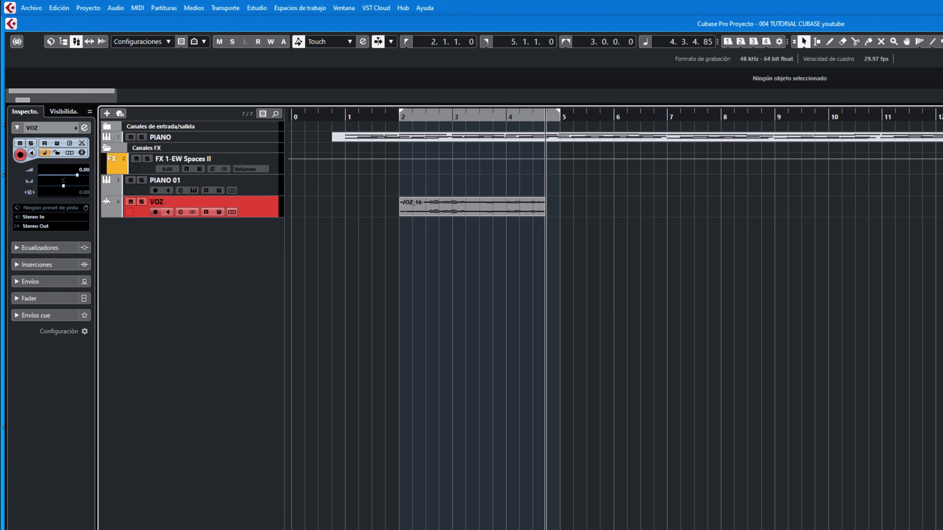
key(space)
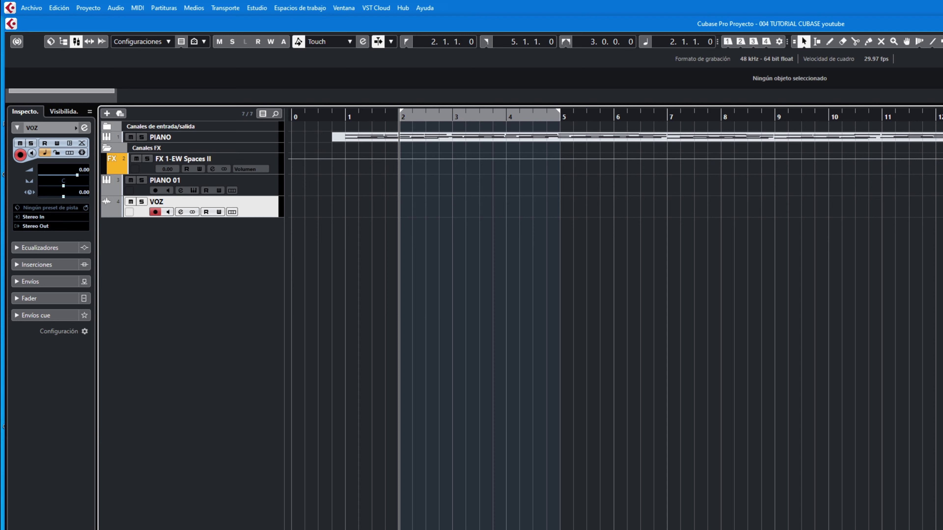
key(KP_Multiply)
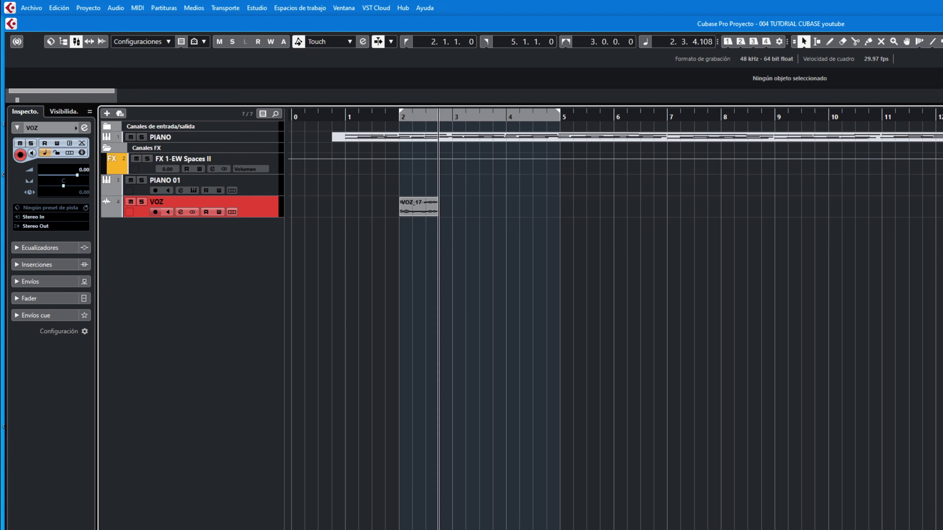
key(space)
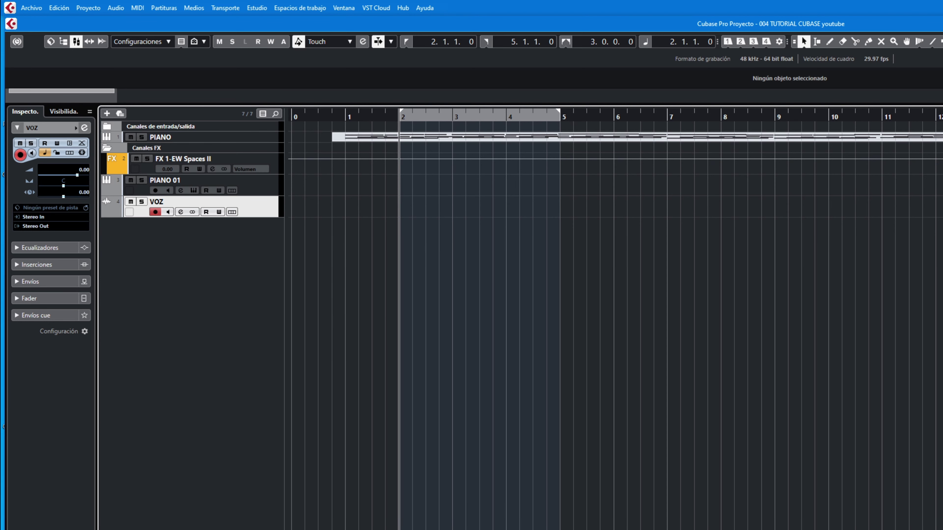
key(KP_Multiply)
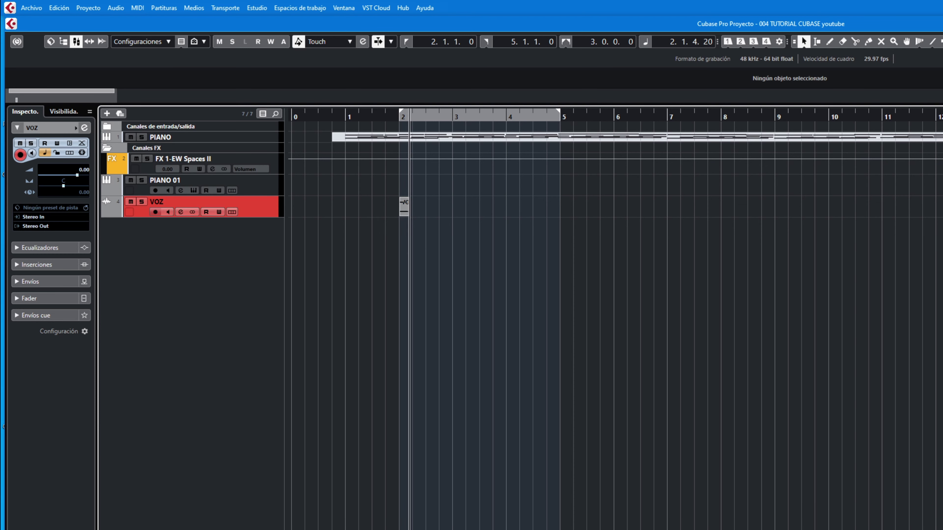
key(space)
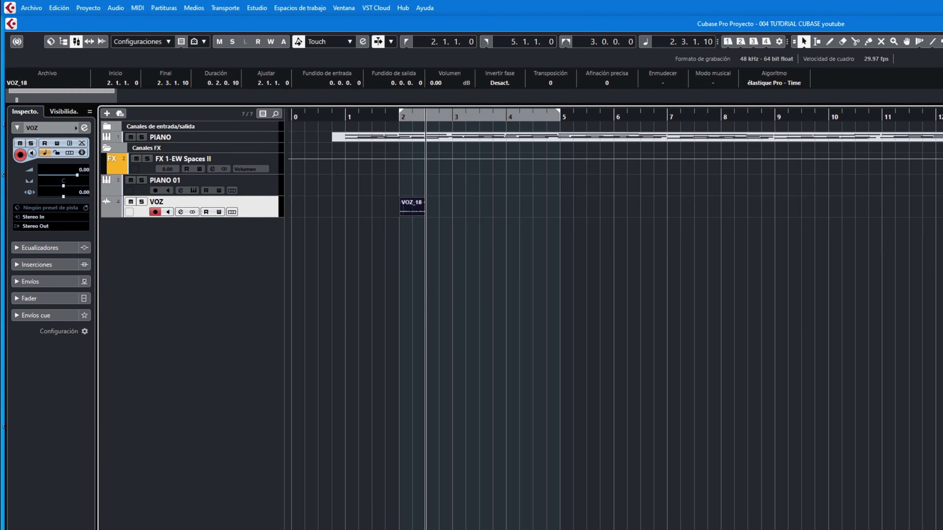
Set the recording mode to Punch in/out and close the recording modes.
click(16, 508)
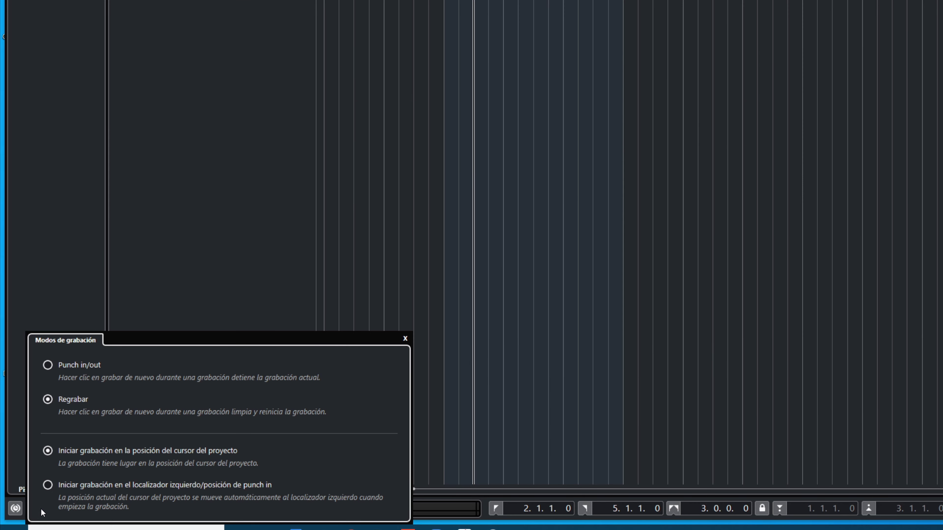
click(50, 364)
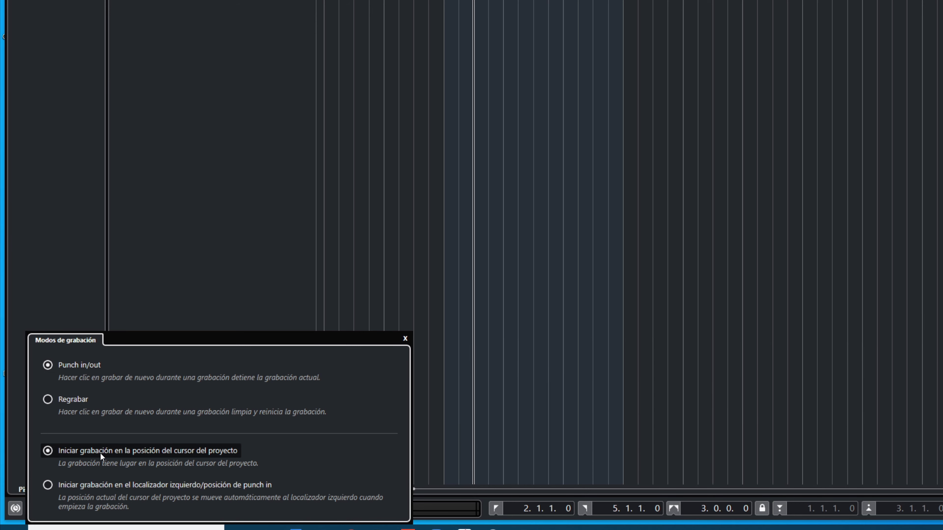
click(405, 338)
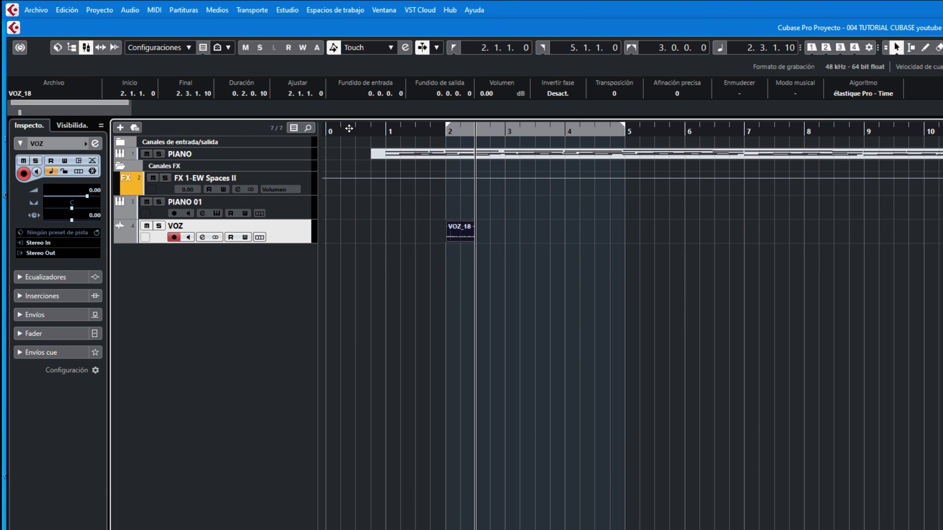
Record a VOZ take from the project cursor at bar 0 to about 1.2.3, and delete all clips on the track.
drag(328, 131, 330, 135)
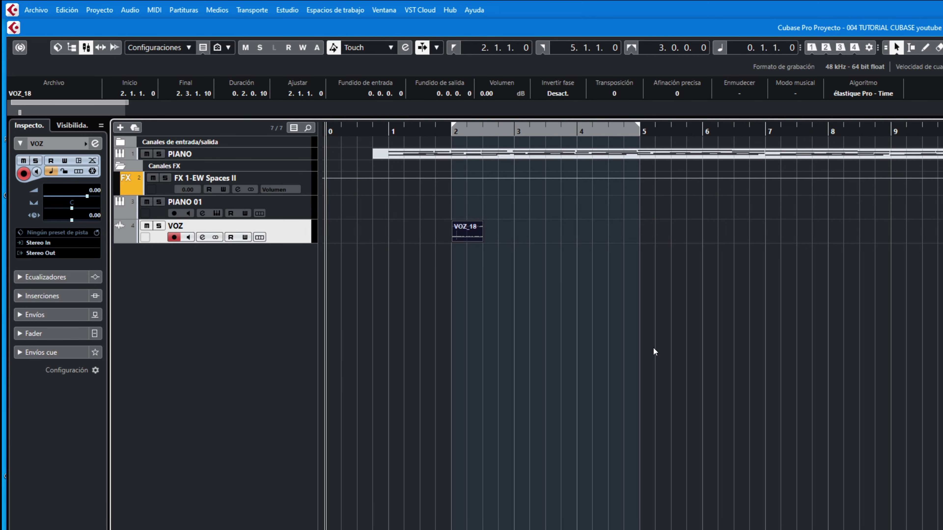
key(KP_Multiply)
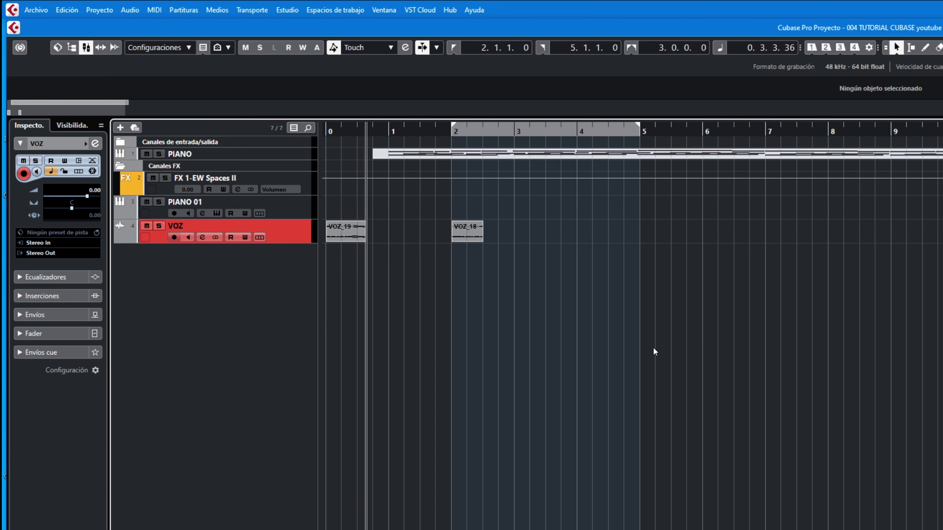
key(space)
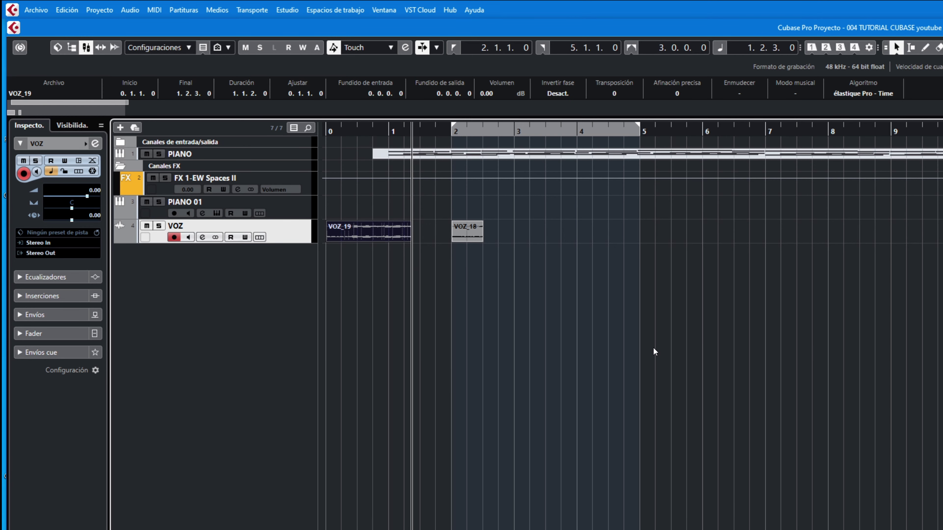
drag(372, 202, 553, 263)
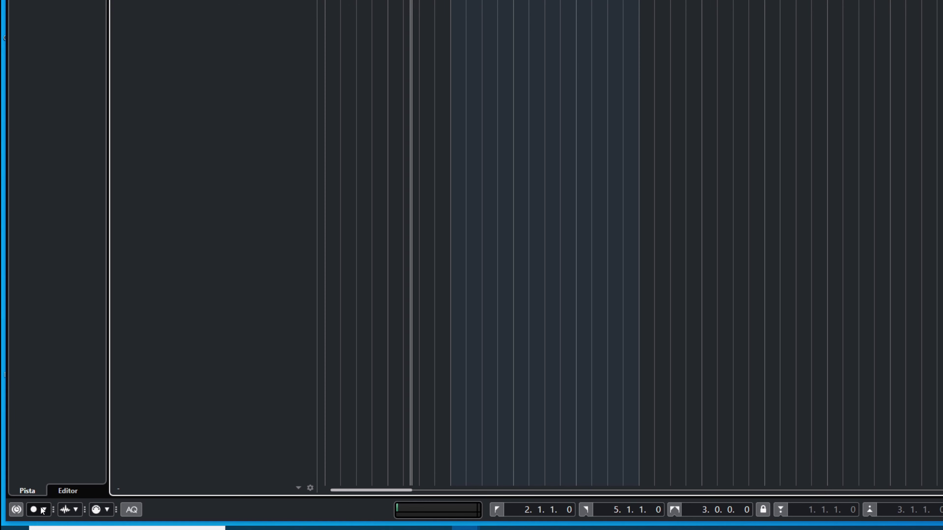
Set recording to start at the left locator/punch in position (Iniciar grabación en el localizador izquierdo/posición de punch in).
click(44, 510)
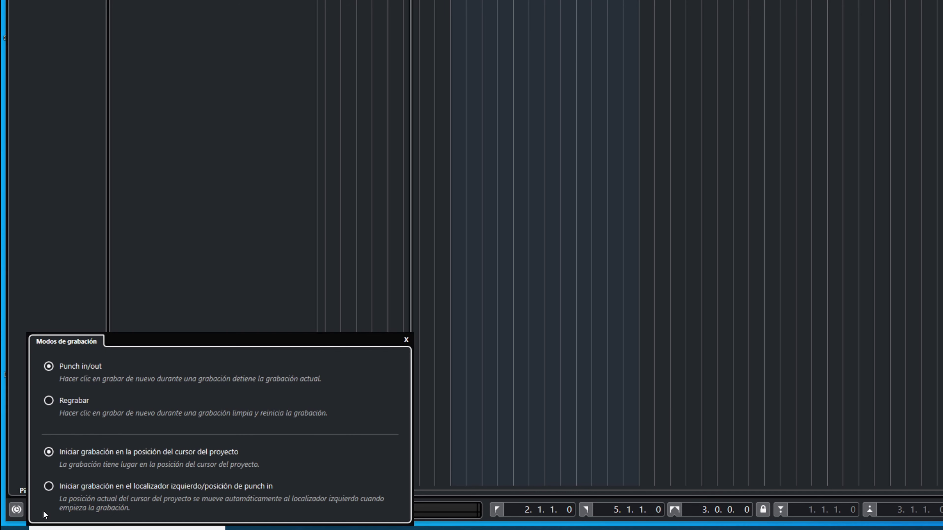
click(53, 485)
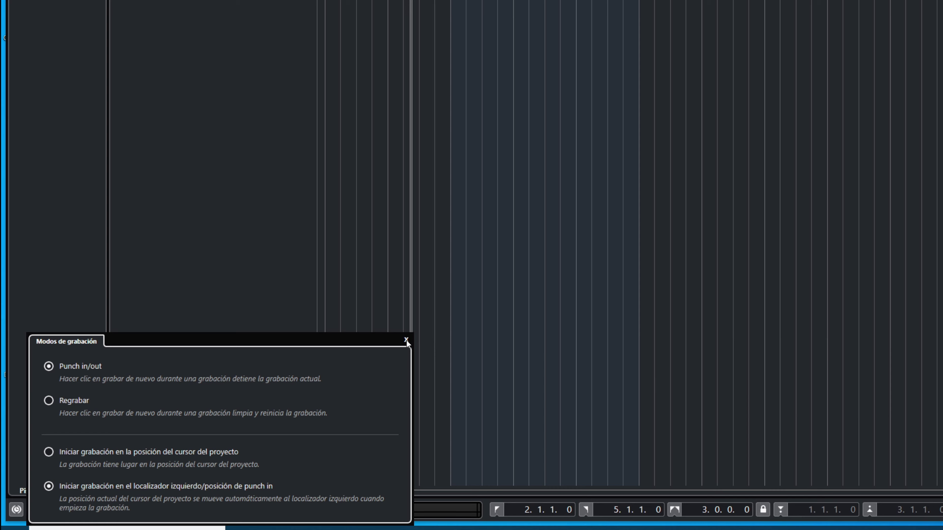
click(406, 341)
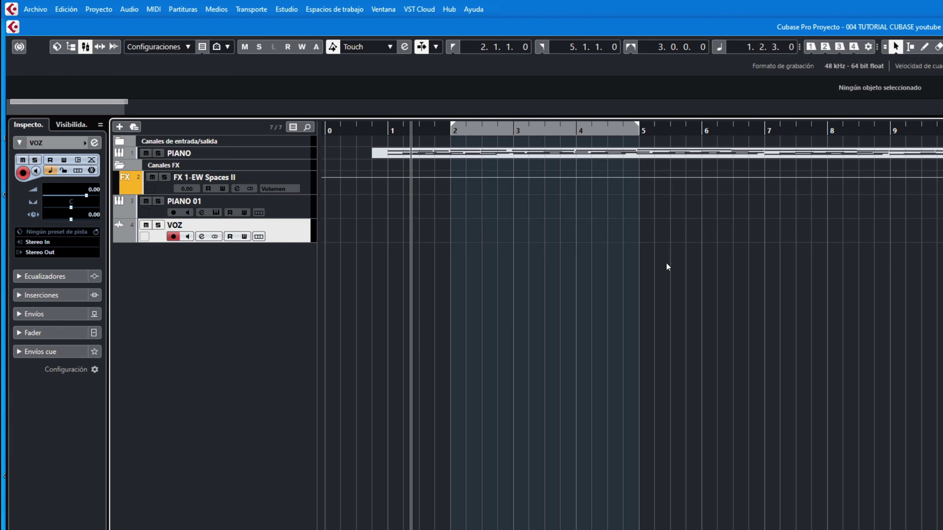
Record a VOZ take from the left locator at bar 2, punch out at about 3.2.2, and delete the recorded clip.
key(KP_1)
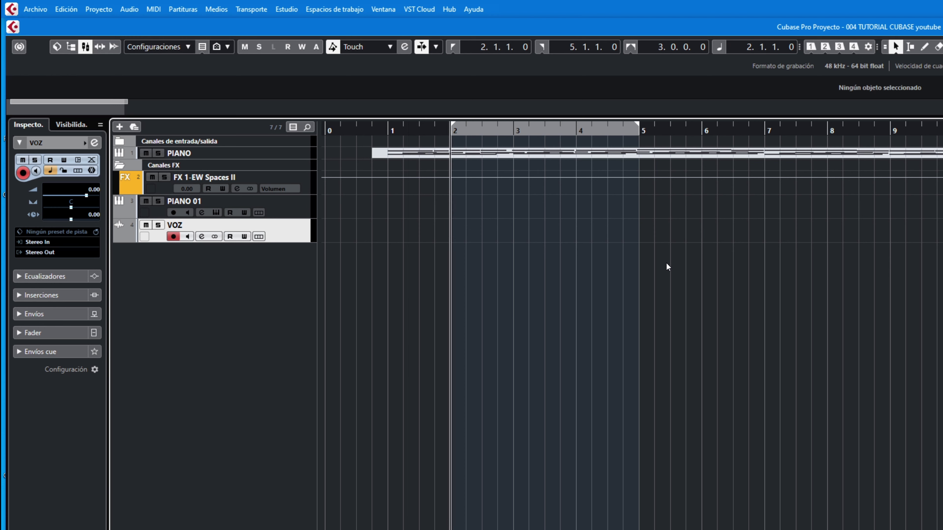
key(KP_Multiply)
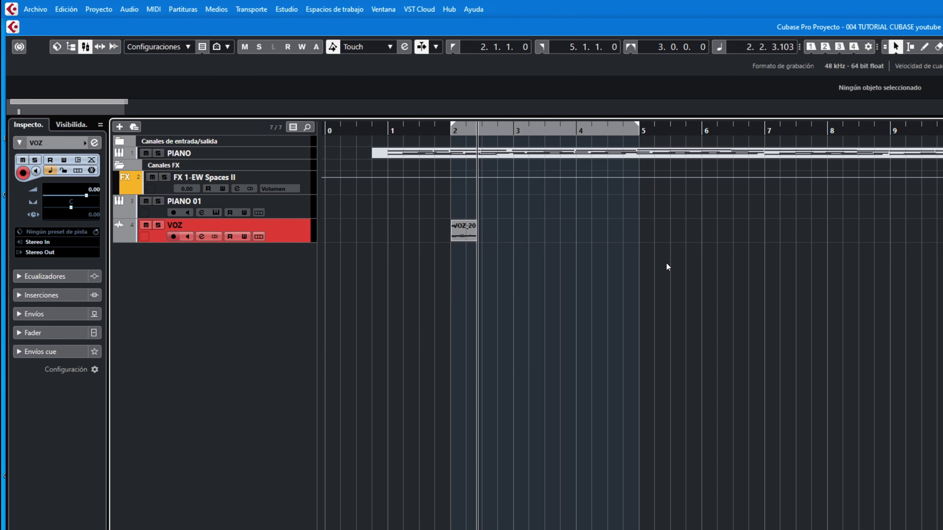
key(KP_Multiply)
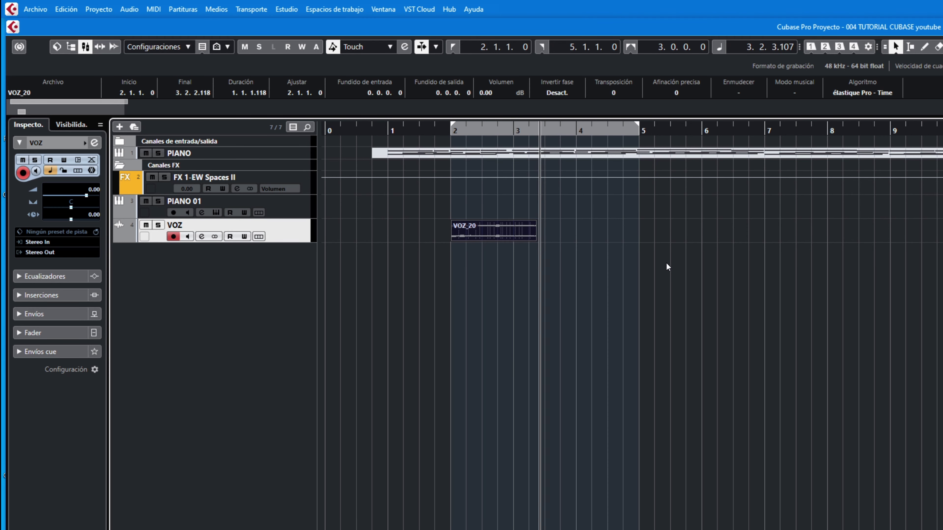
drag(421, 202, 537, 264)
key(Delete)
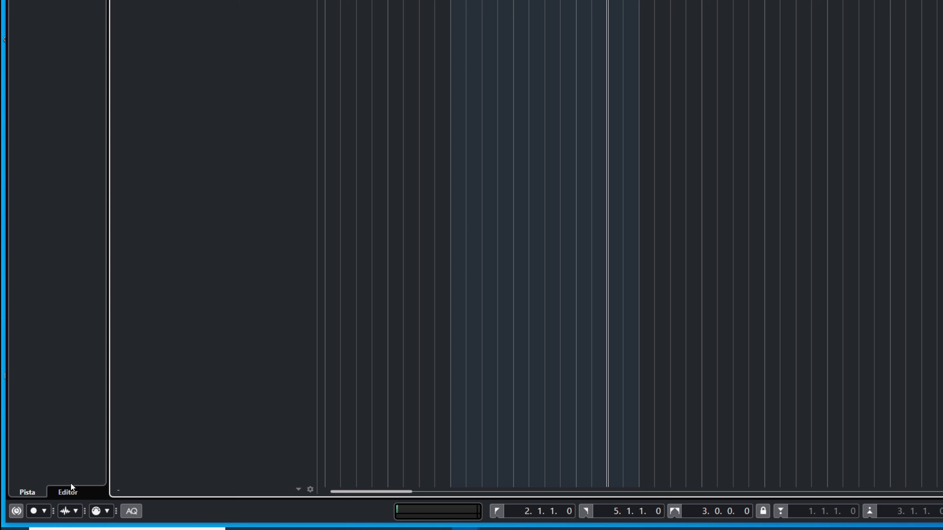
Set recording to start at the project cursor position (Iniciar grabación en la posición del cursor del proyecto).
click(45, 512)
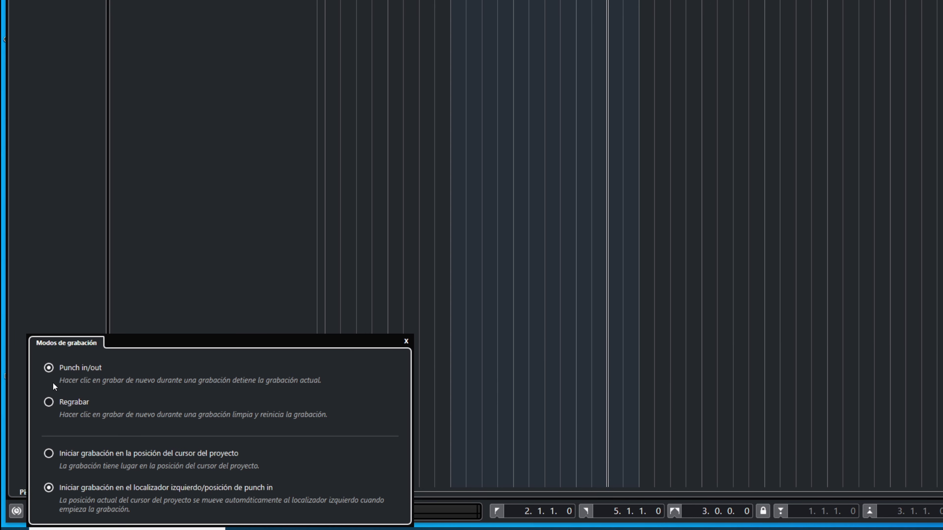
click(49, 455)
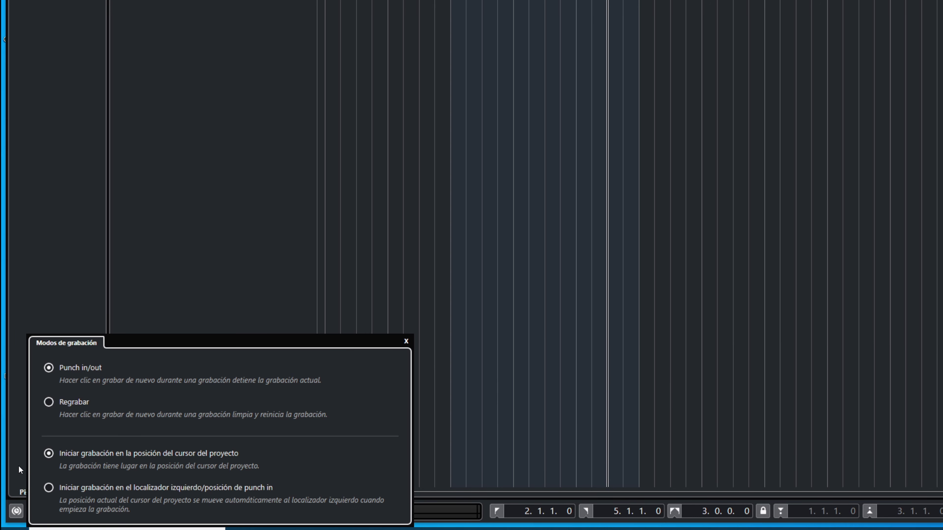
Close the general recording modes and open the audio recording modes (Modos de grabación de audio).
click(406, 342)
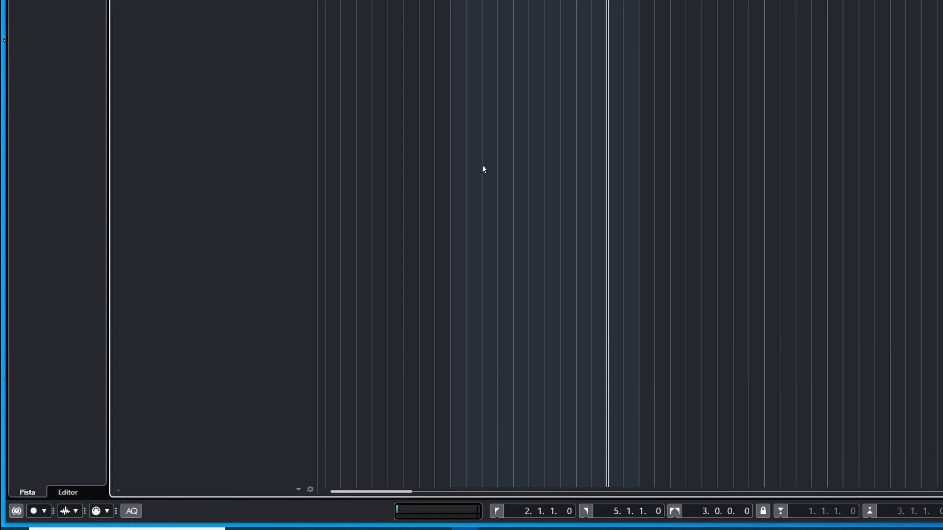
click(75, 511)
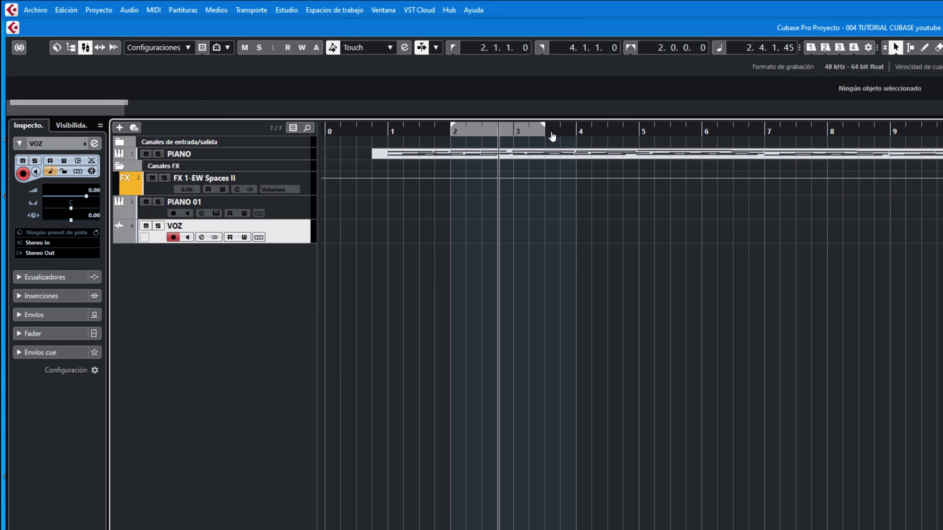
Set the right locator to bar 3 and record a VOZ take from bar 2 to about 3.3.1.
drag(552, 136, 521, 146)
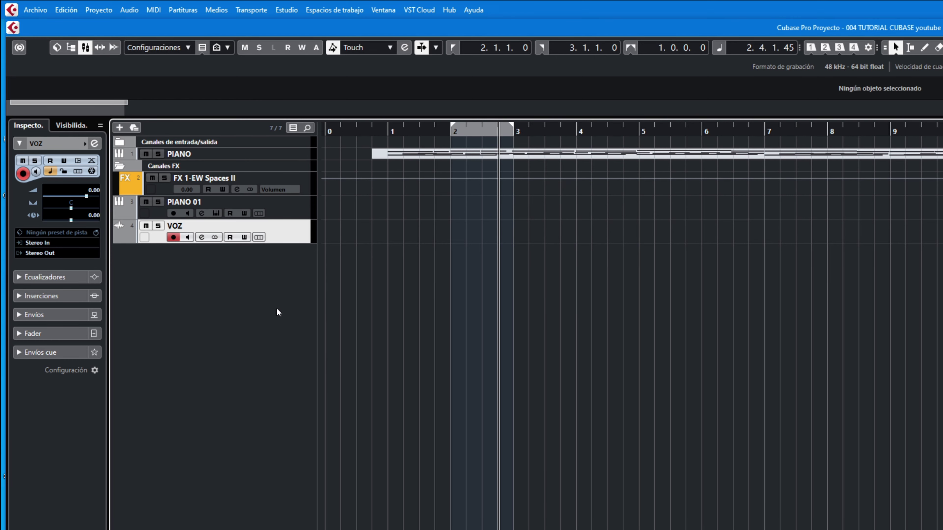
key(KP_1)
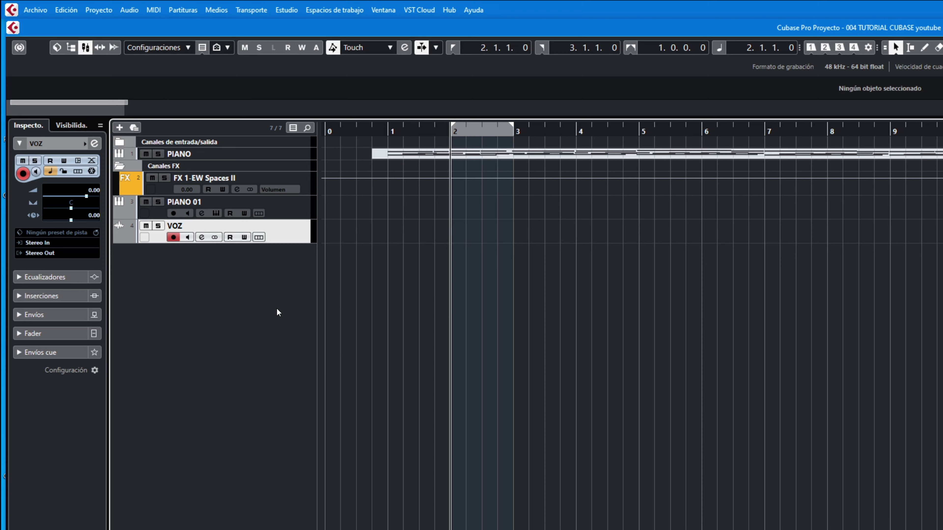
key(KP_Multiply)
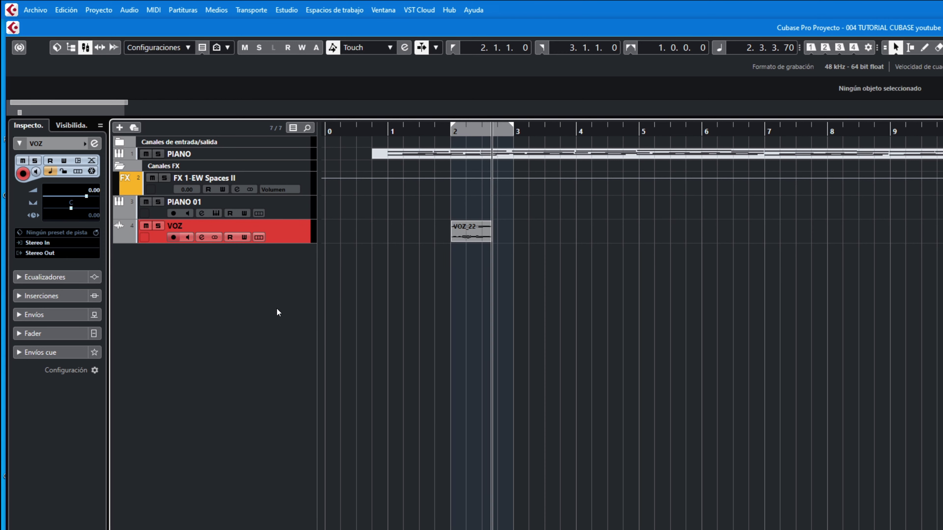
key(space)
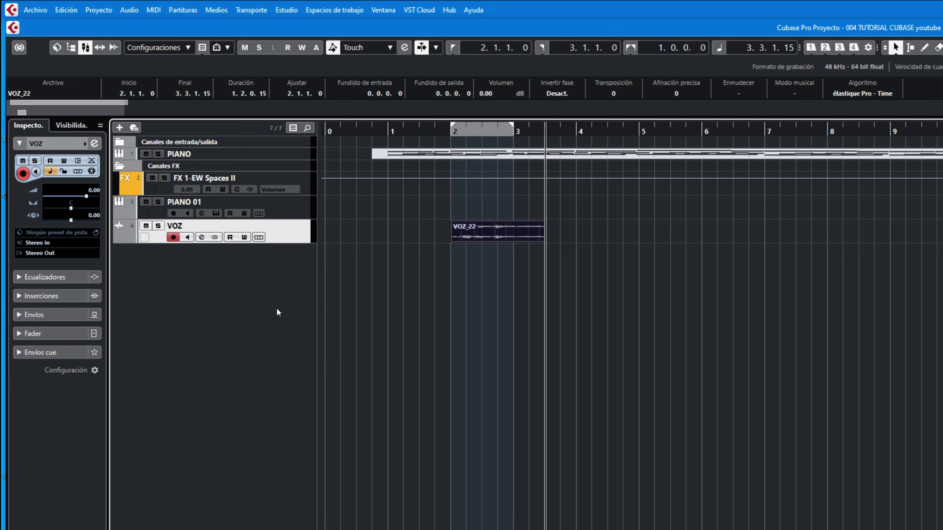
Record two more overlapping VOZ takes from bar 2, one ending at about 2.4.4 and one at about 3.1.4.
key(KP_1)
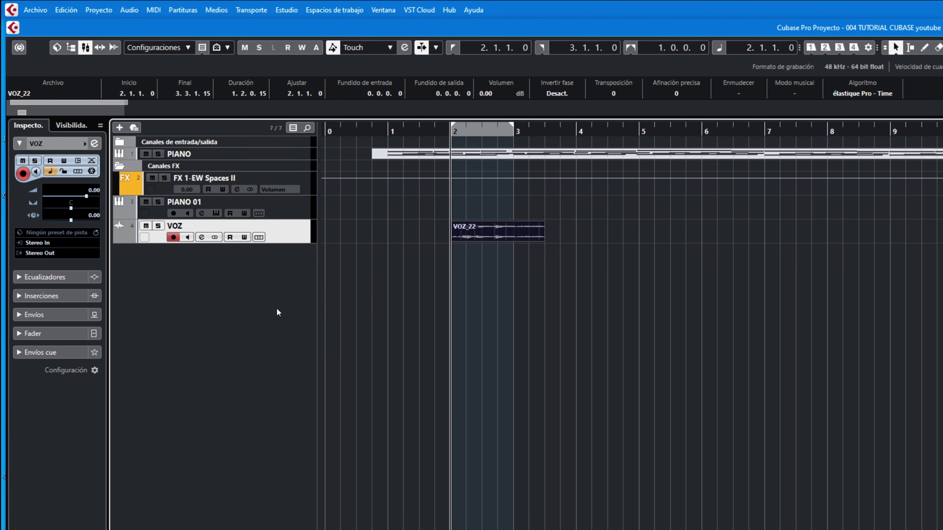
key(KP_Multiply)
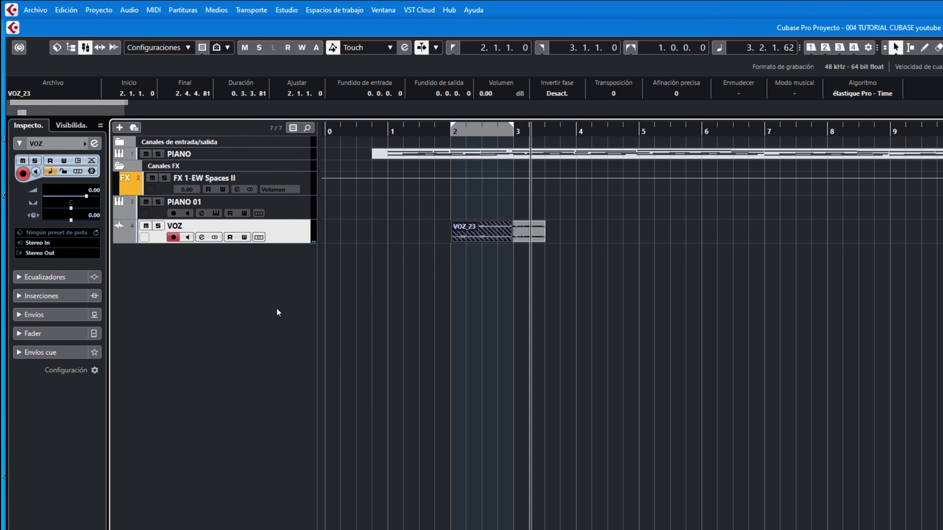
key(space)
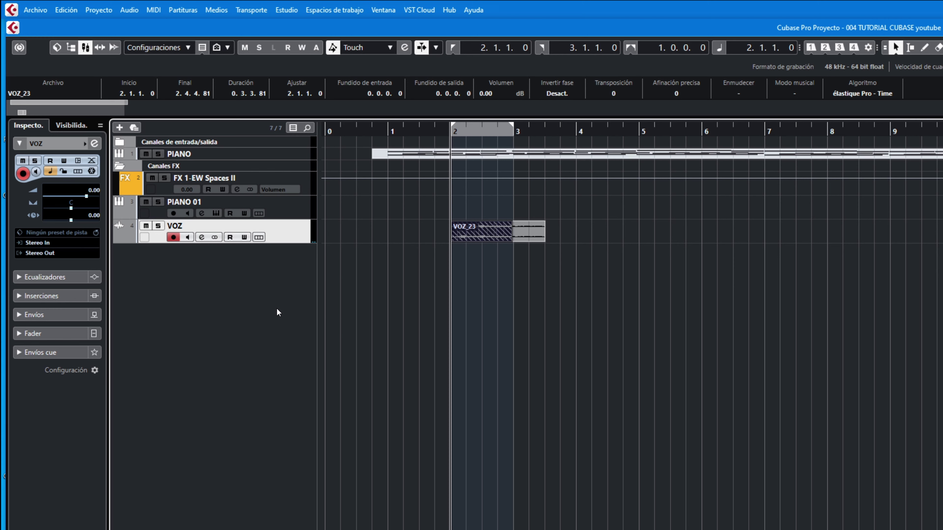
key(KP_Multiply)
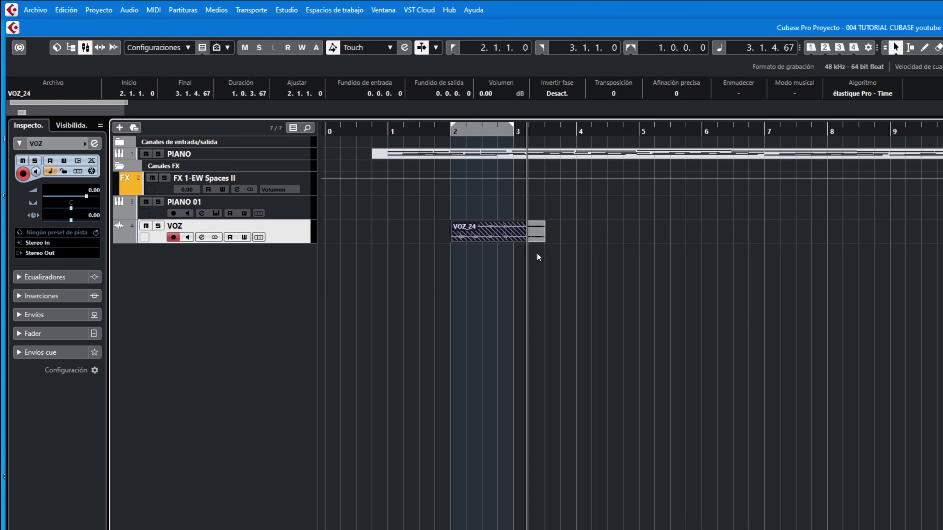
Show the VOZ track's lanes, enlarge the track heights and deselect the recorded clips.
click(259, 237)
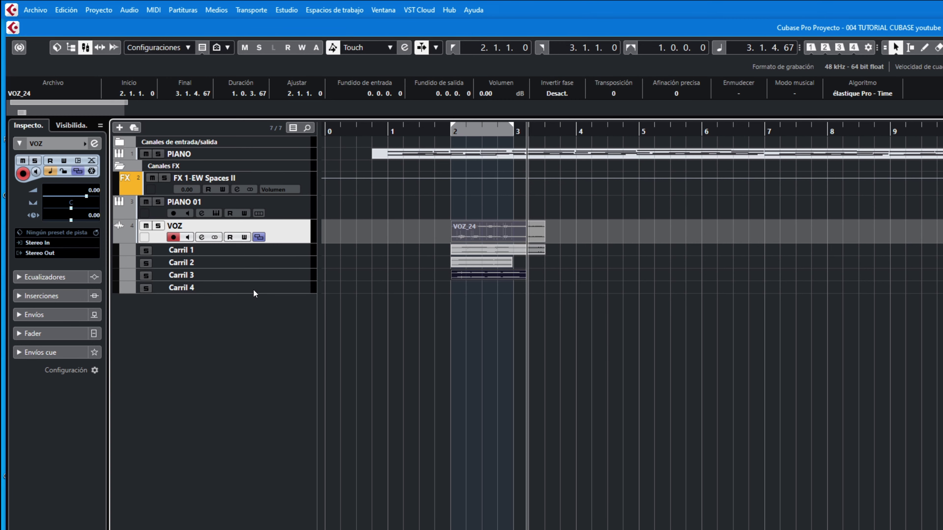
drag(254, 293, 255, 298)
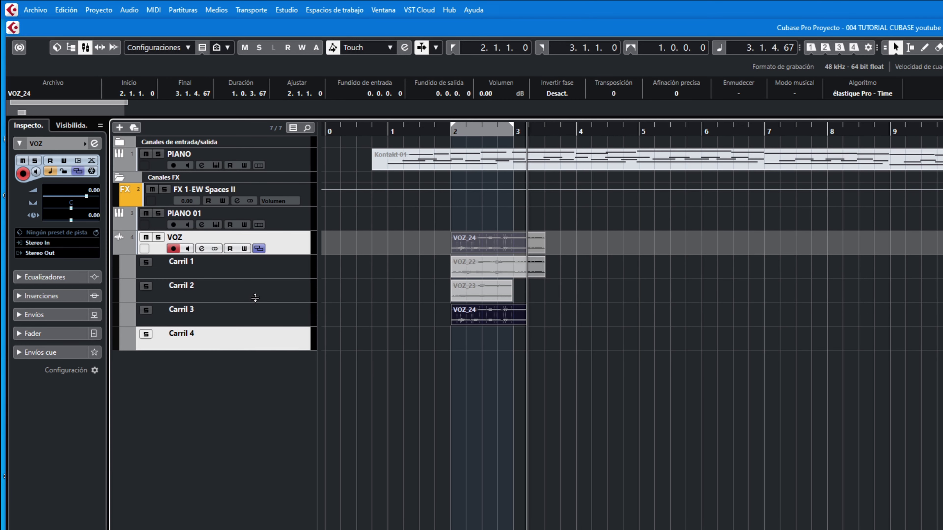
click(439, 279)
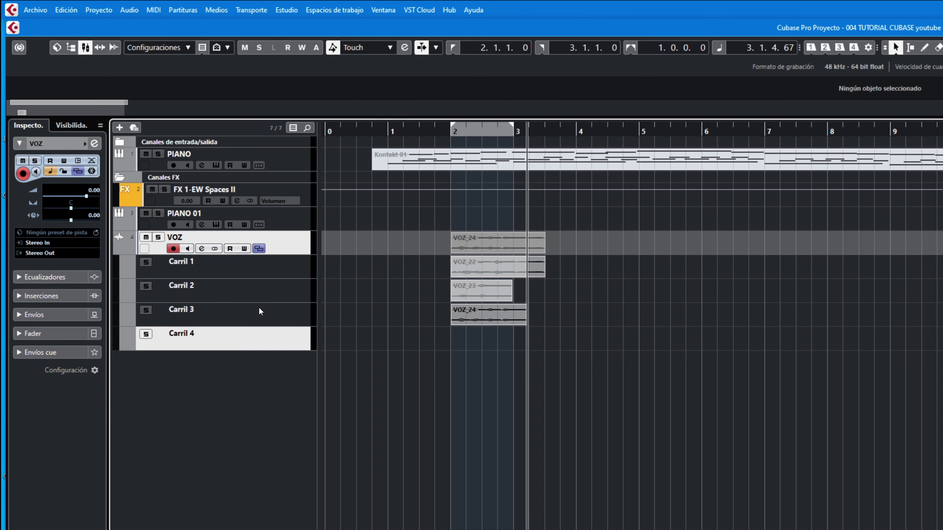
Audition the takes on Carril 1, Carril 2 and Carril 3 by soloing each lane during cycle playback.
click(146, 262)
key(space)
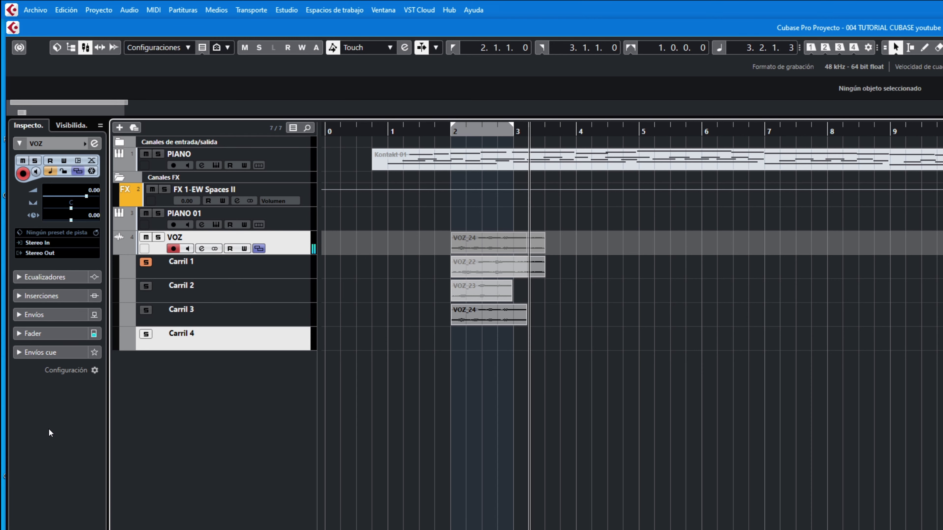
key(KP_Divide)
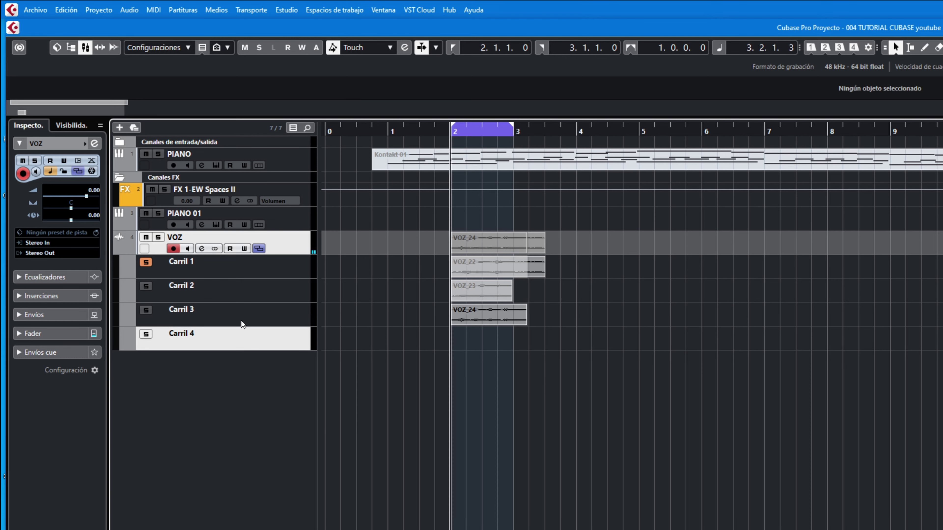
click(147, 289)
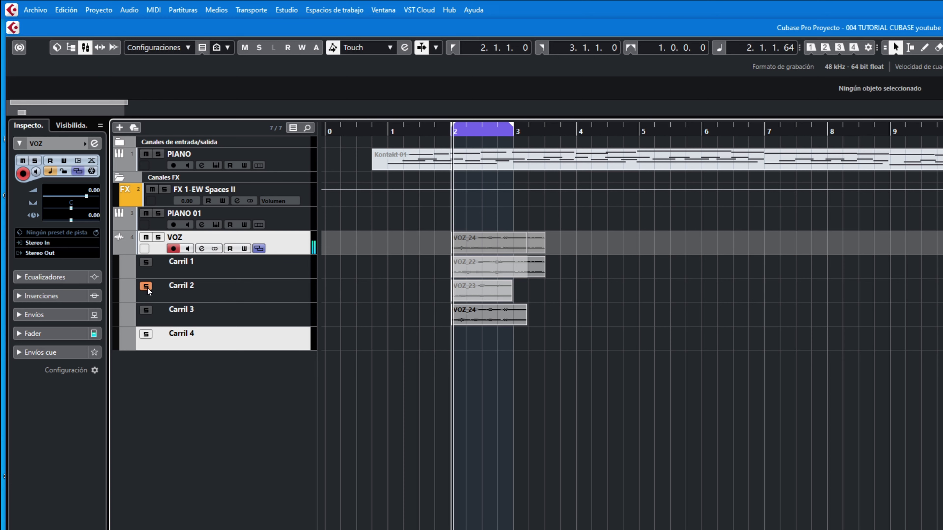
click(143, 312)
click(145, 286)
click(146, 262)
click(146, 310)
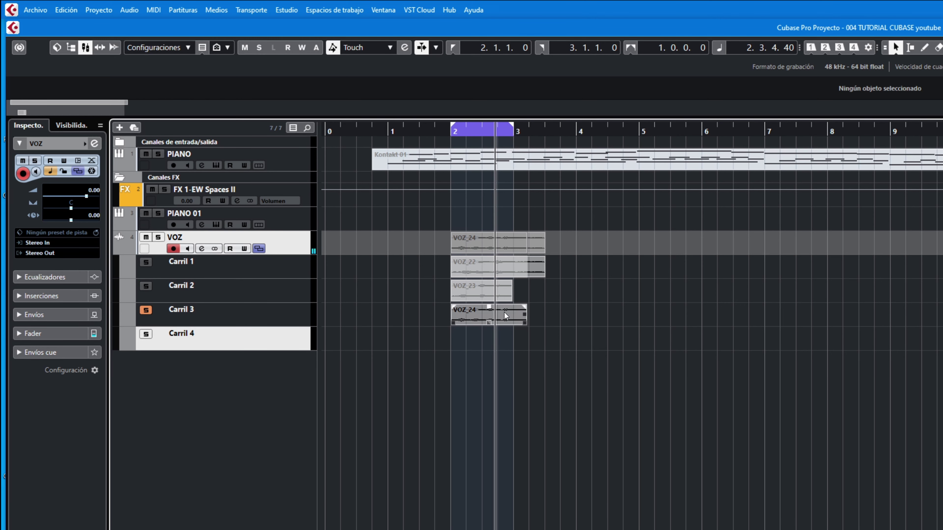
click(145, 287)
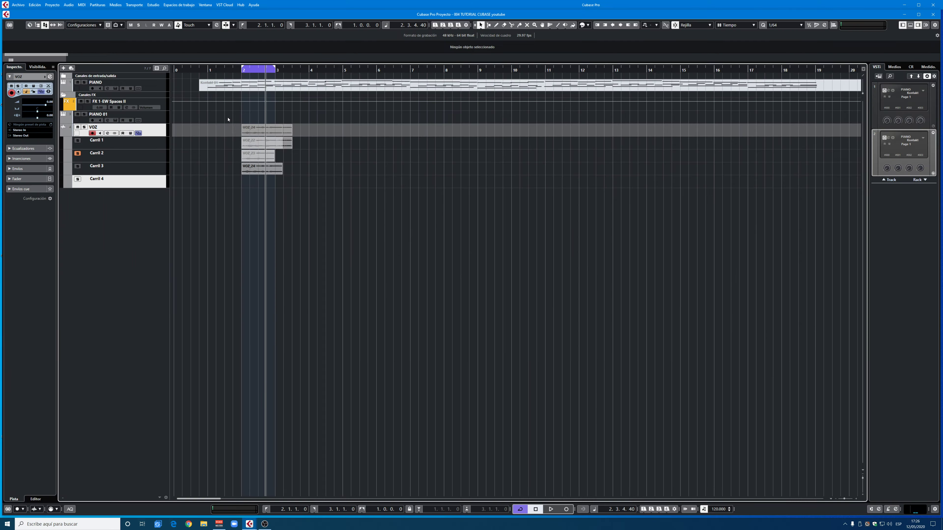
Delete all VOZ takes, hide the track's lanes and turn off the cycle.
drag(423, 218, 500, 376)
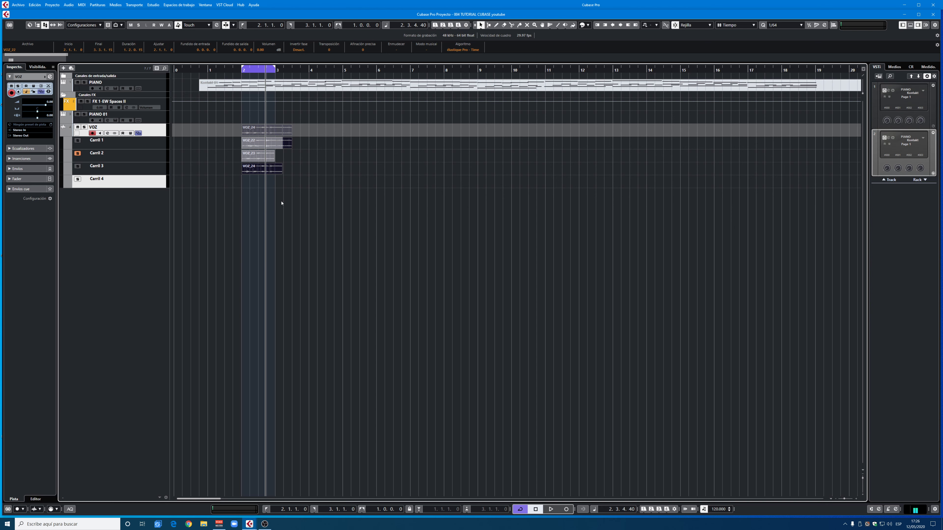
key(Delete)
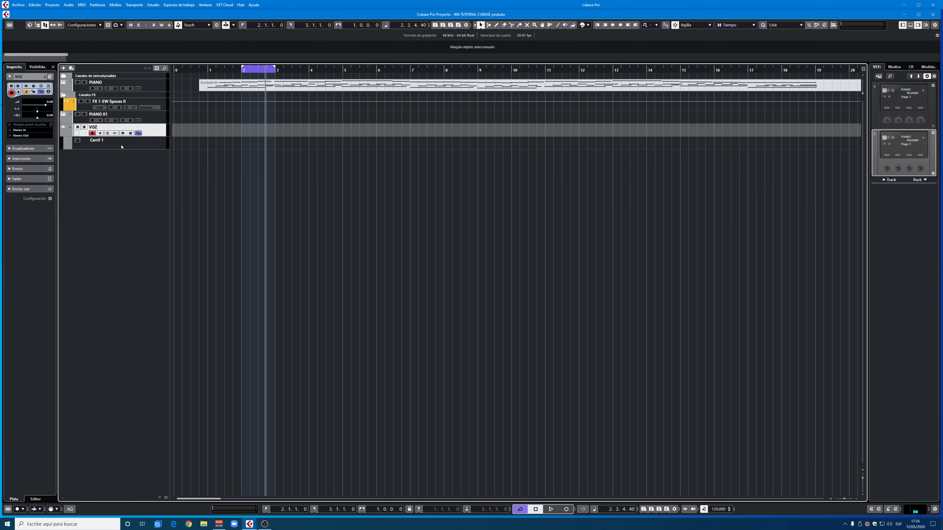
click(138, 133)
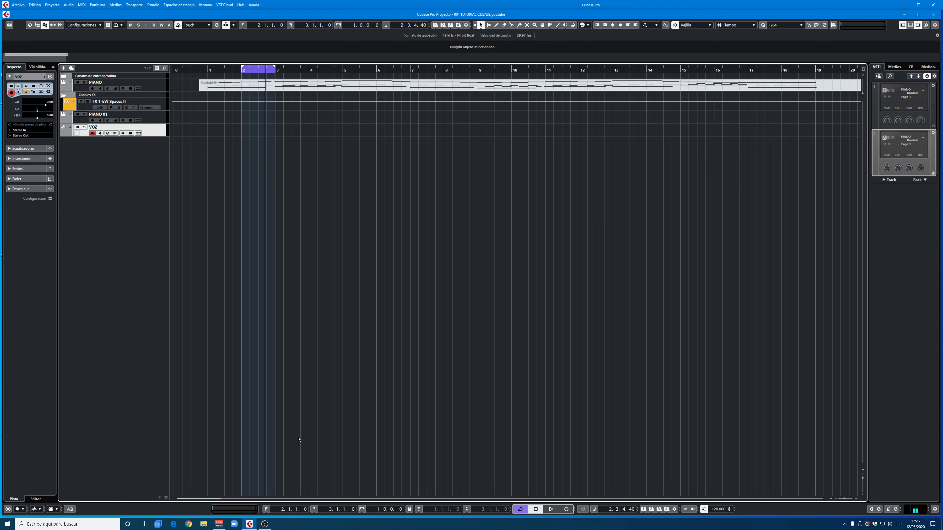
key(KP_Divide)
Set the audio recording mode to Ciclo historial + reemplazar.
click(38, 509)
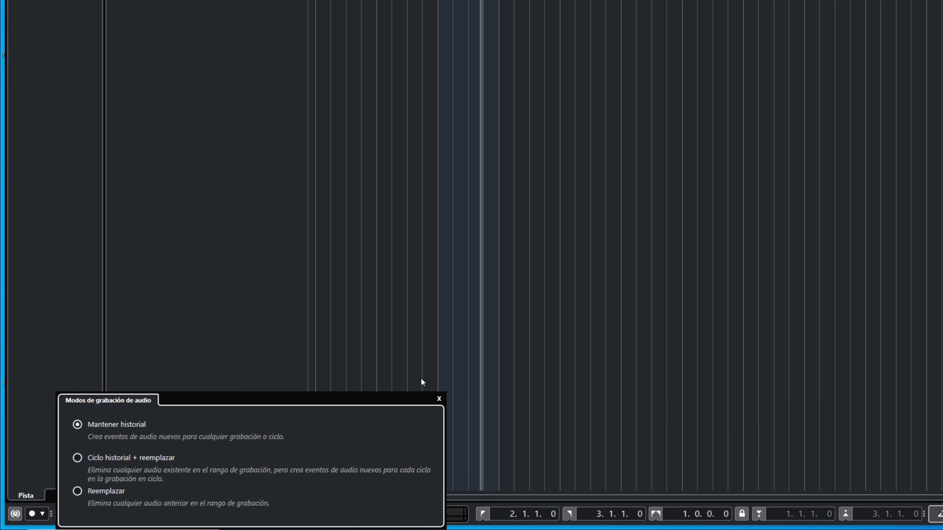
click(77, 458)
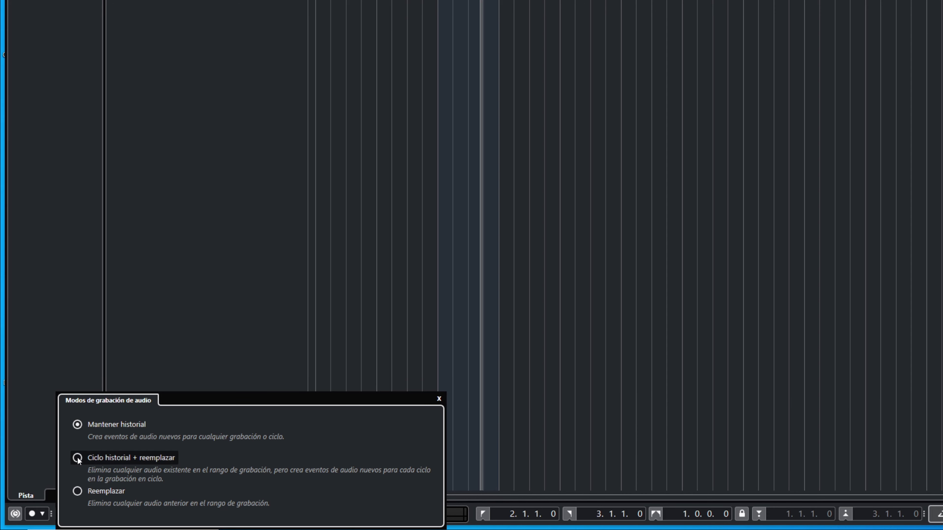
click(439, 399)
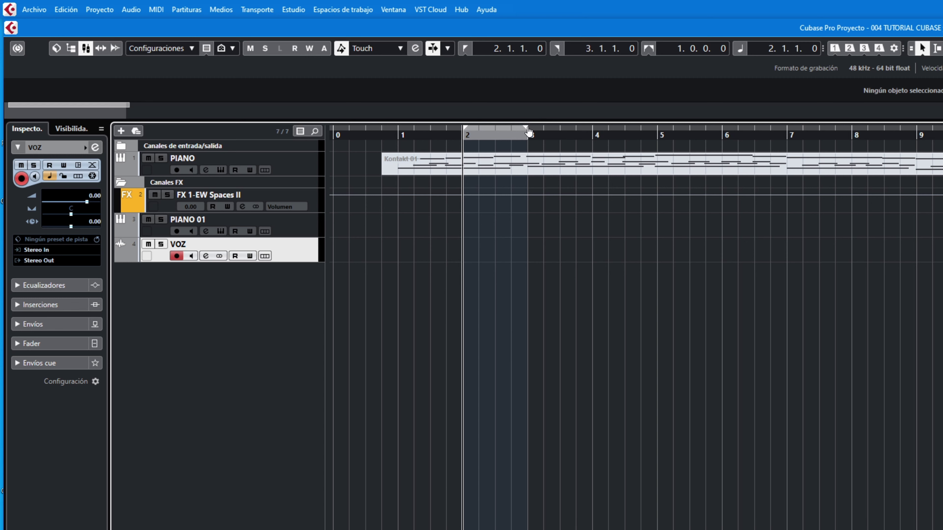
Move the right locator to bar 4 and record a VOZ take from bar 2 to about 3.4.1.
drag(529, 132, 593, 140)
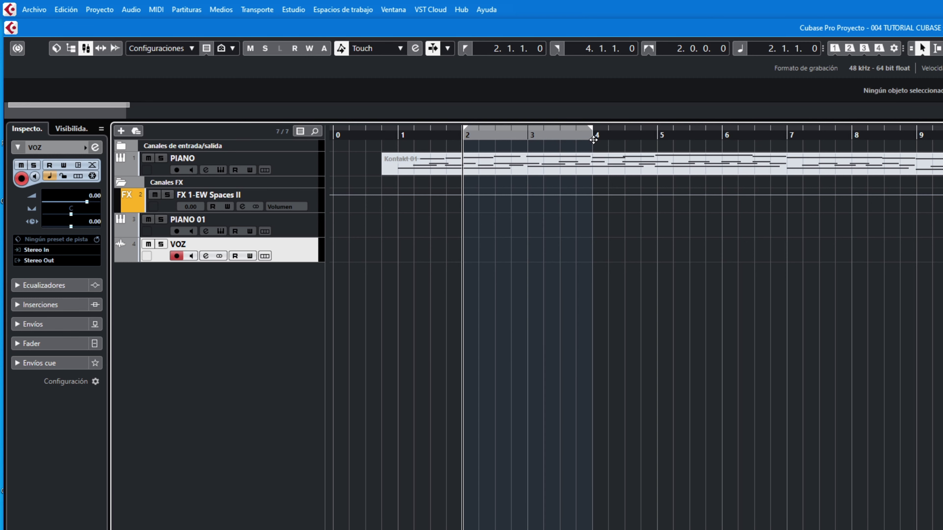
key(KP_Multiply)
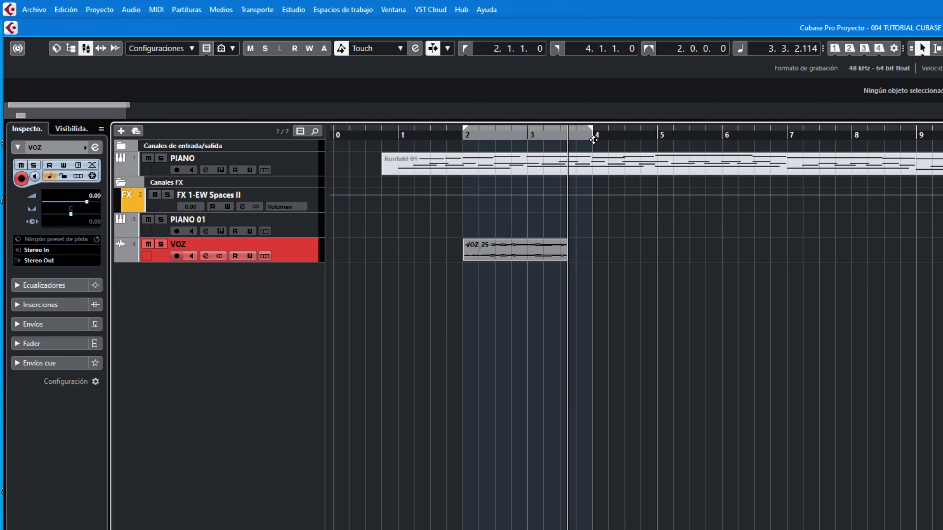
key(space)
Record two more VOZ takes over the first from bar 2, ending at about 3.3.2 and 2.3.3.
key(KP_1)
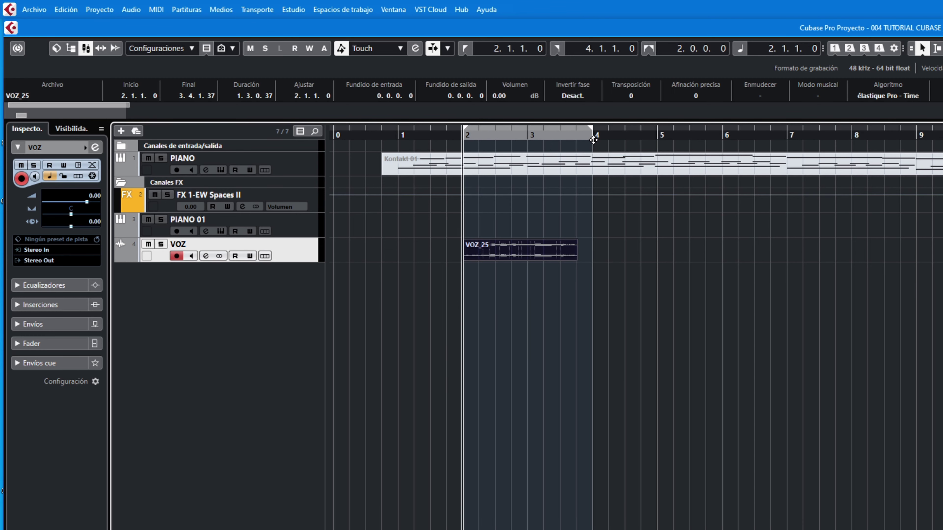
key(KP_Multiply)
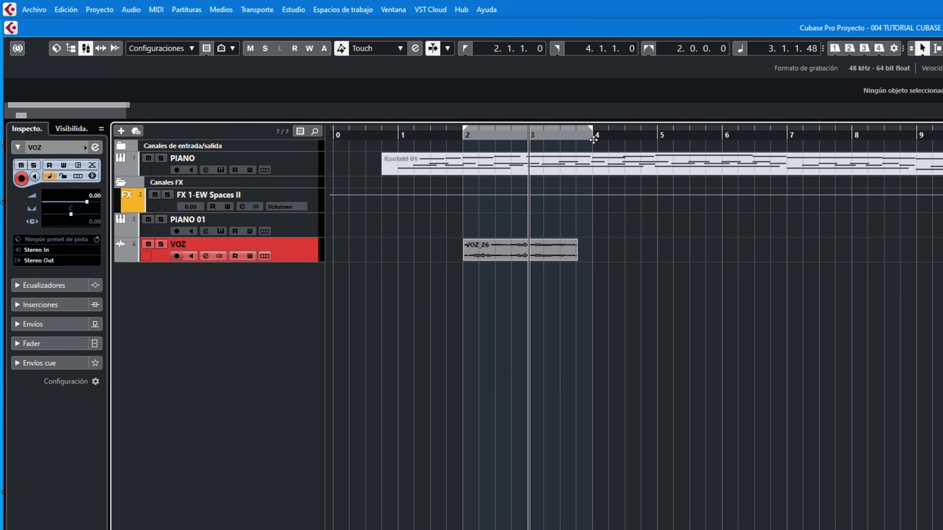
key(space)
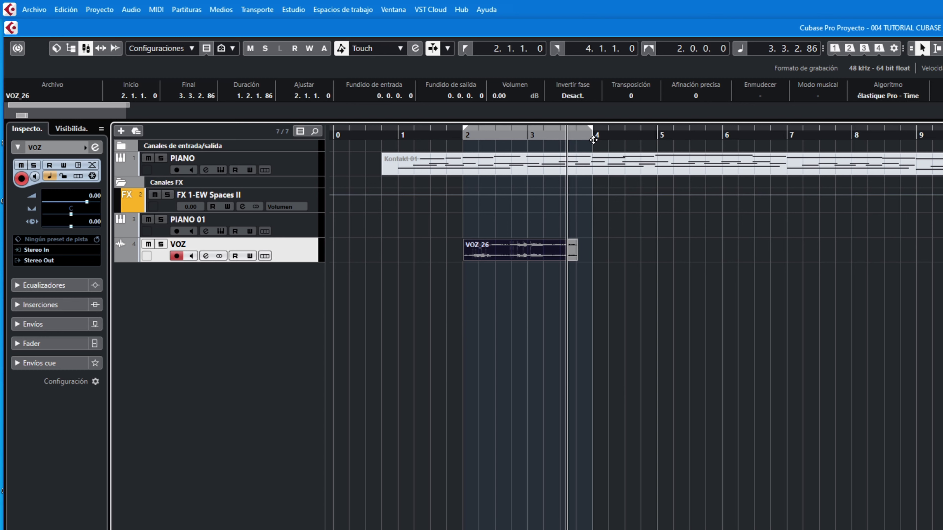
key(KP_1)
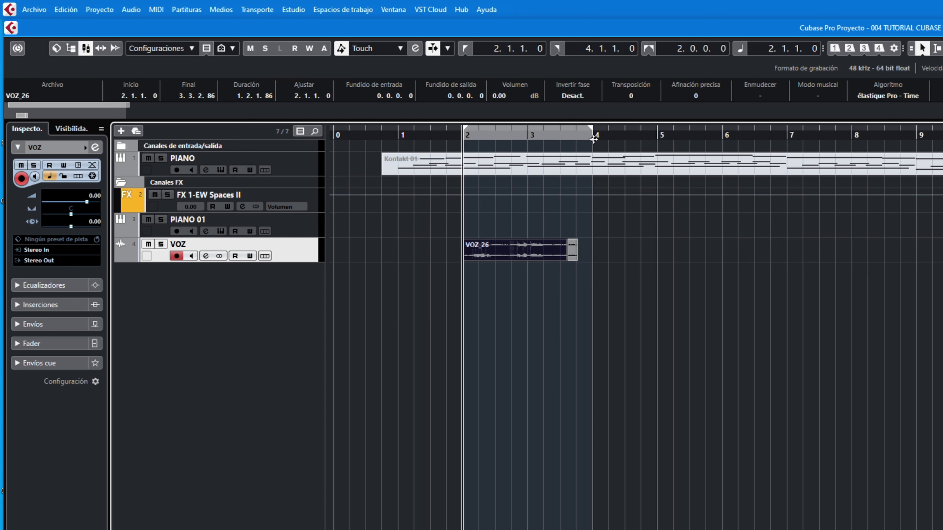
key(KP_Multiply)
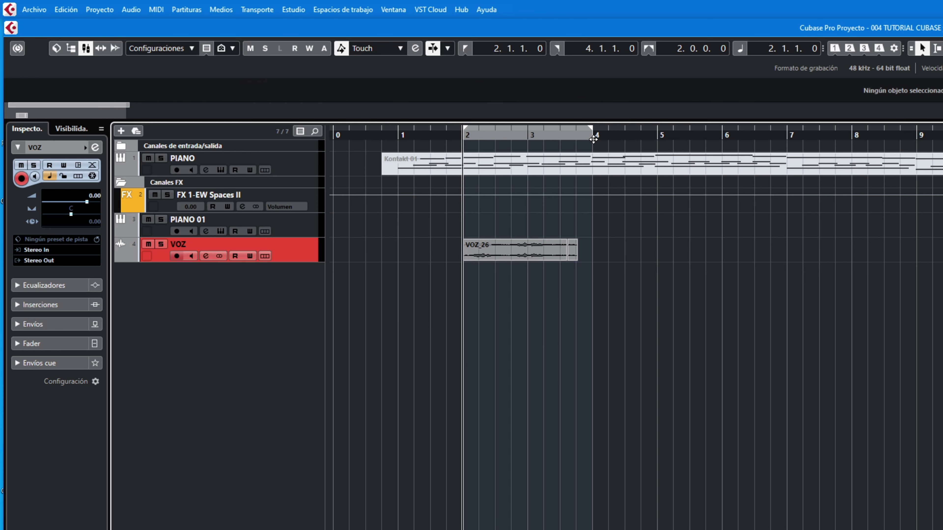
key(KP_0)
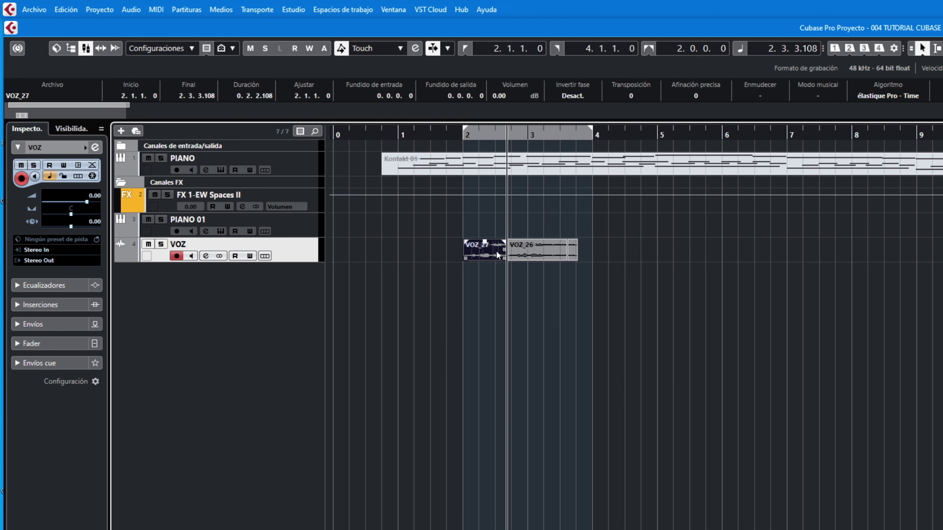
Play back the VOZ takes from bar 2 and extend the start of the VOZ_25 clip back to bar 3.
click(457, 137)
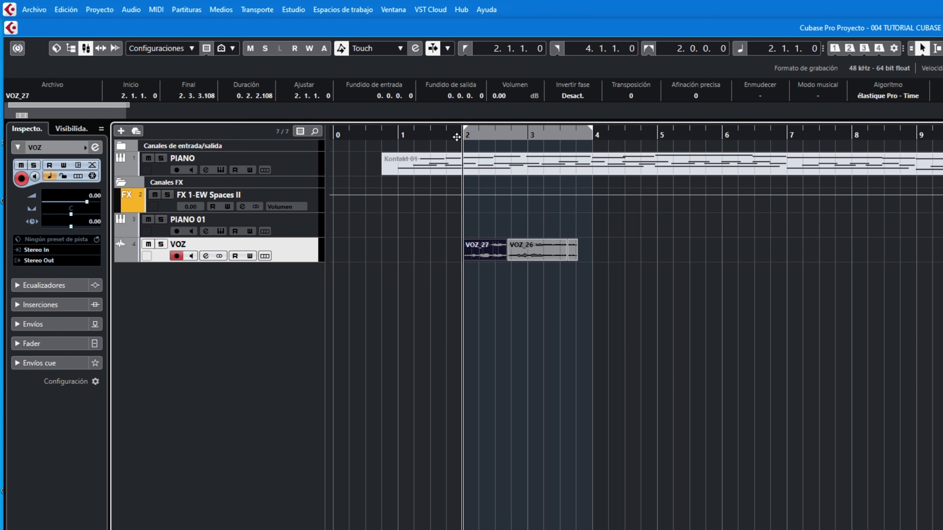
key(space)
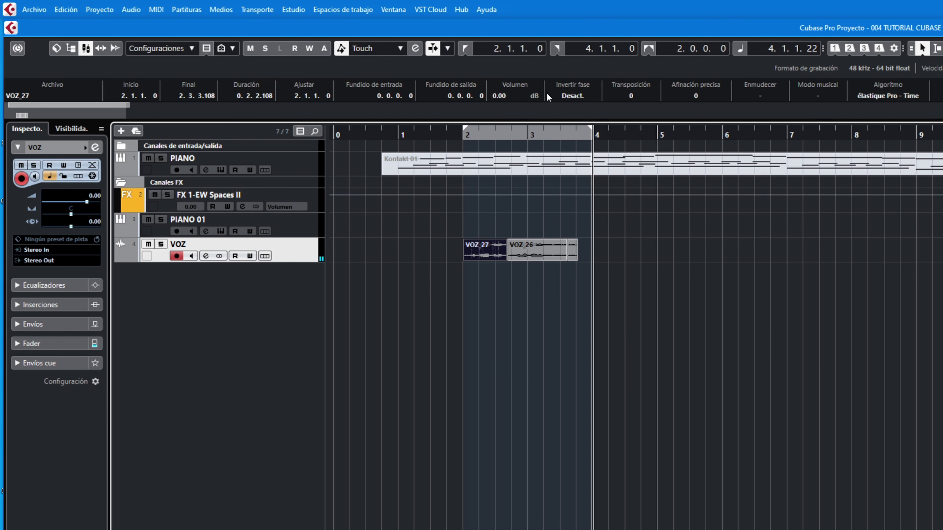
drag(567, 256, 528, 256)
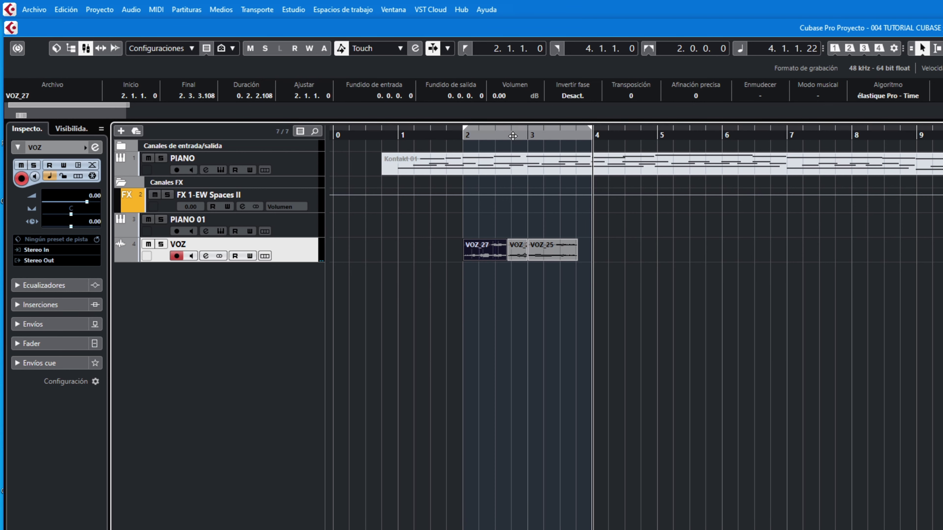
Stop playback, delete all the VOZ takes and set the audio recording mode to Reemplazar.
click(512, 139)
key(space)
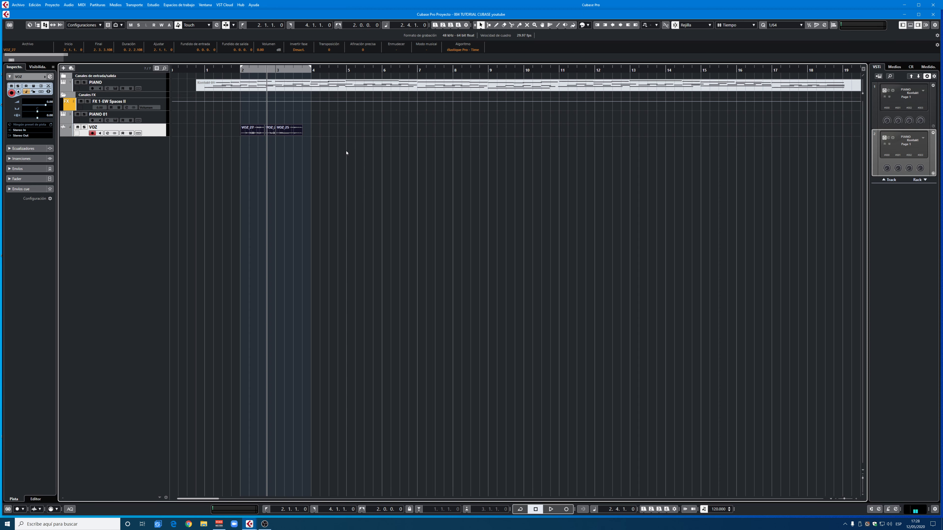
key(Delete)
click(20, 509)
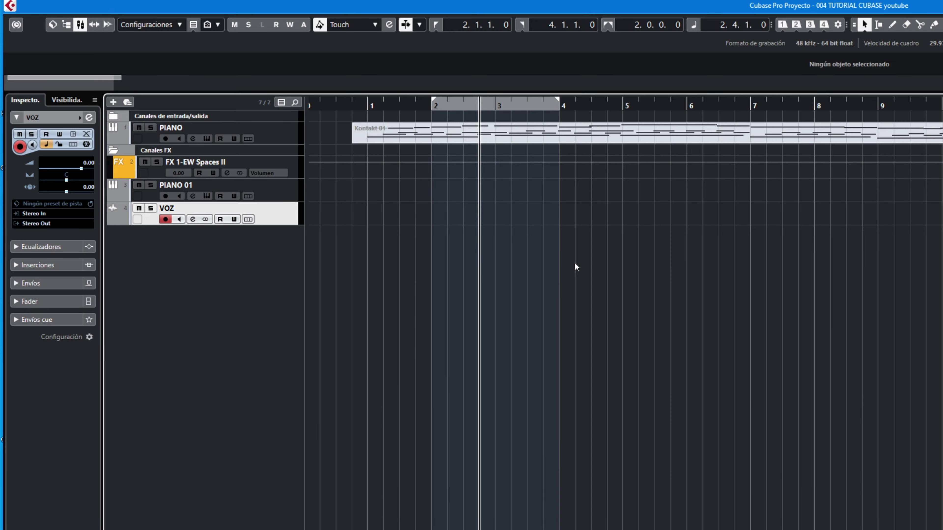
Record a VOZ take from bar 2 to about 3.4.4.
key(KP_1)
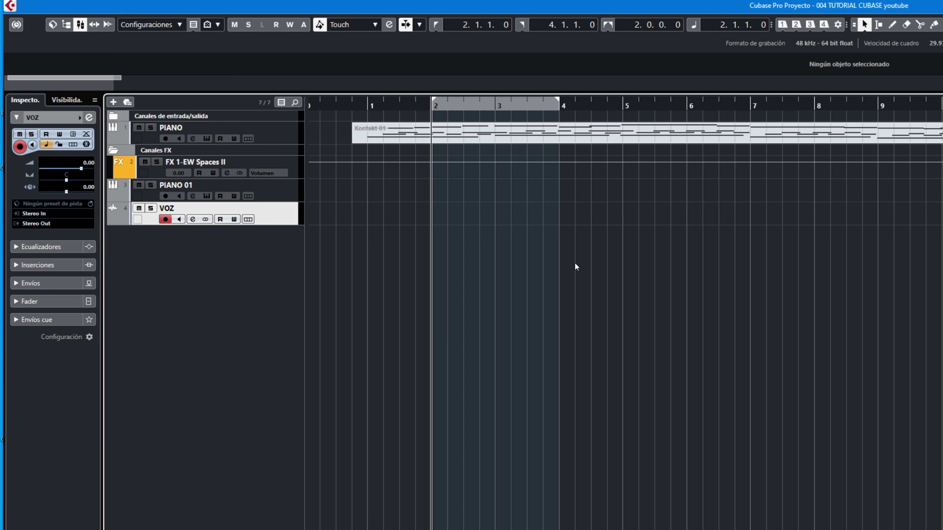
key(KP_Multiply)
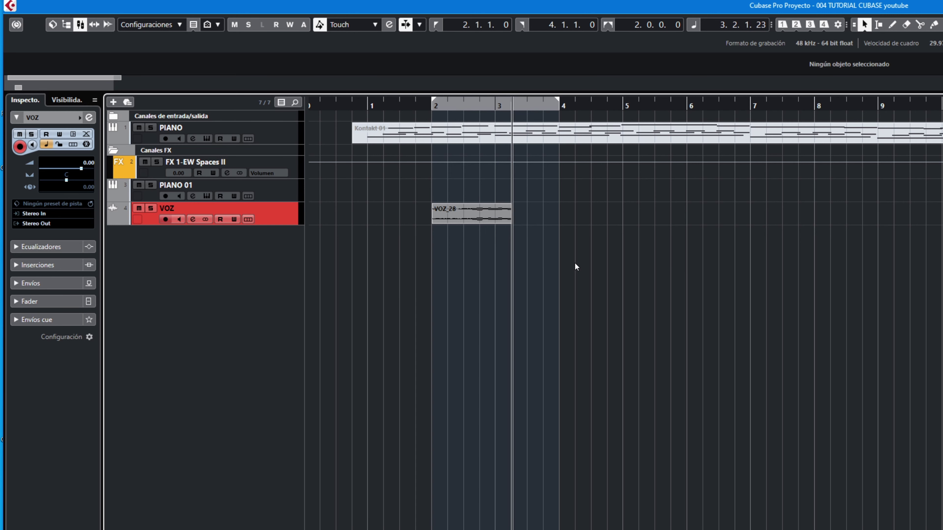
key(space)
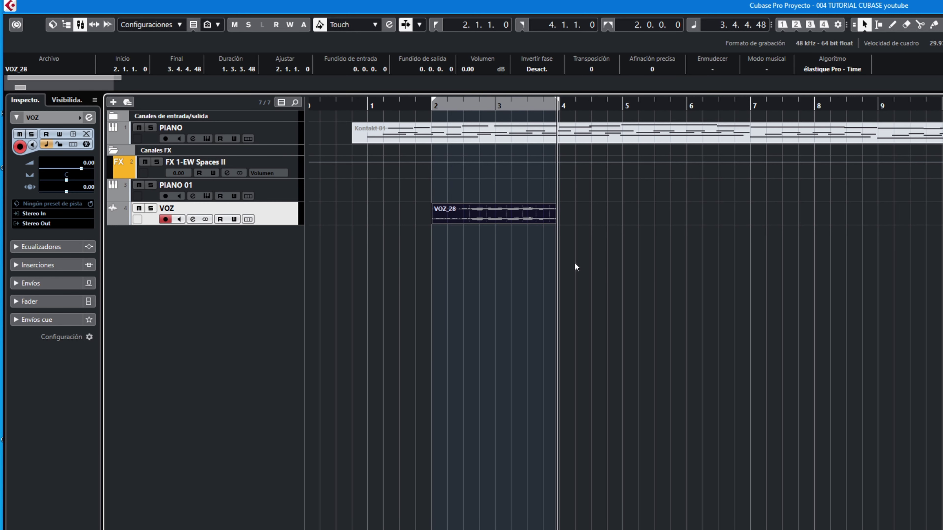
Record a second VOZ take over the first from bar 2 to about 3.2.1 and play back the result from bar 2.
key(KP_1)
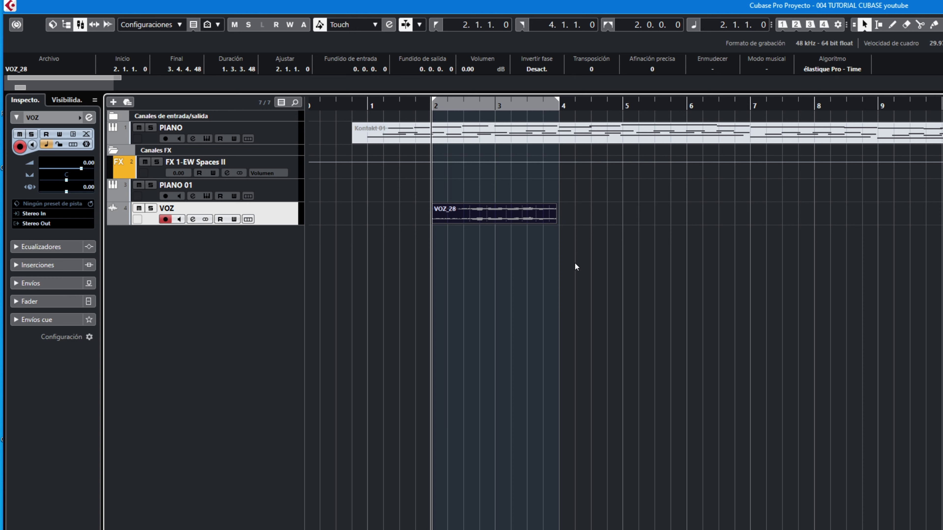
key(KP_Multiply)
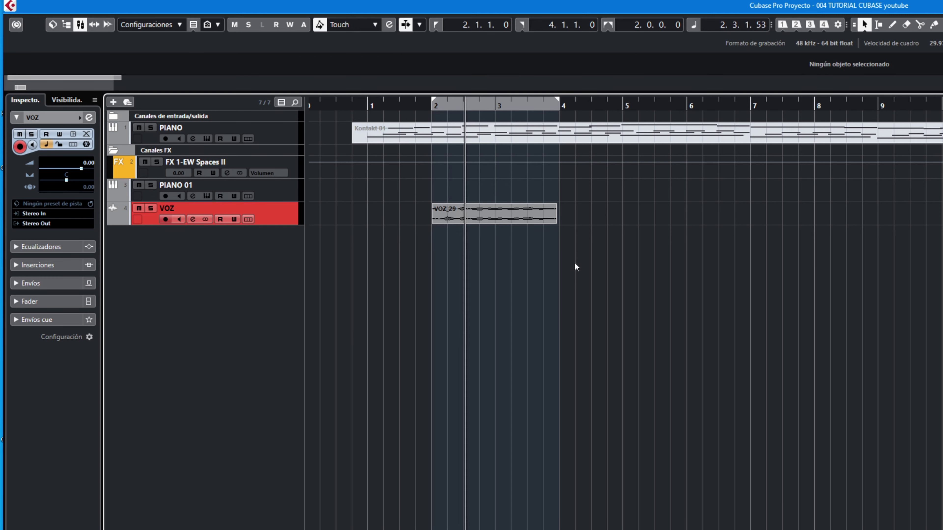
key(space)
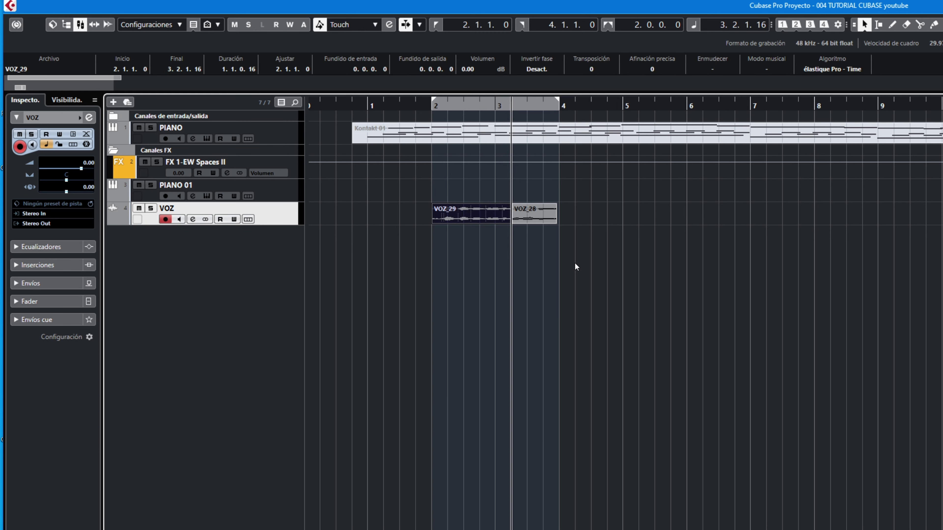
click(423, 108)
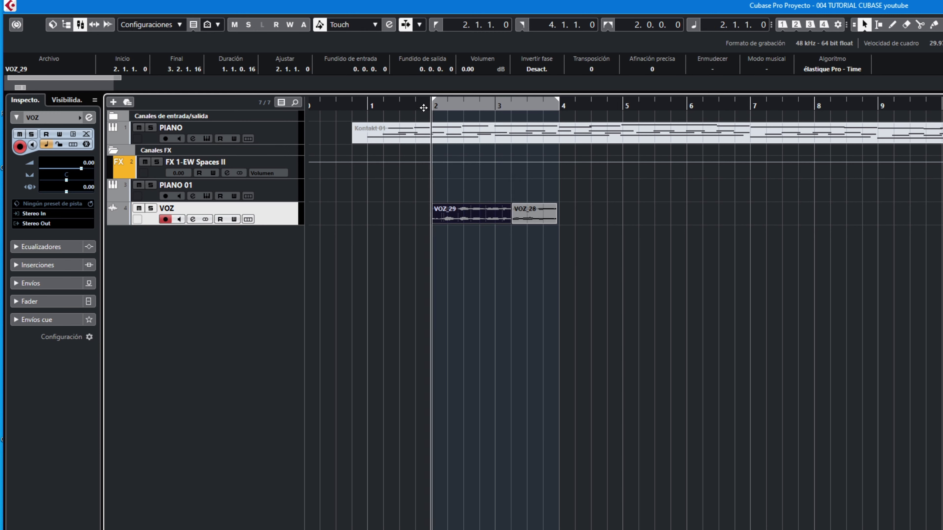
key(space)
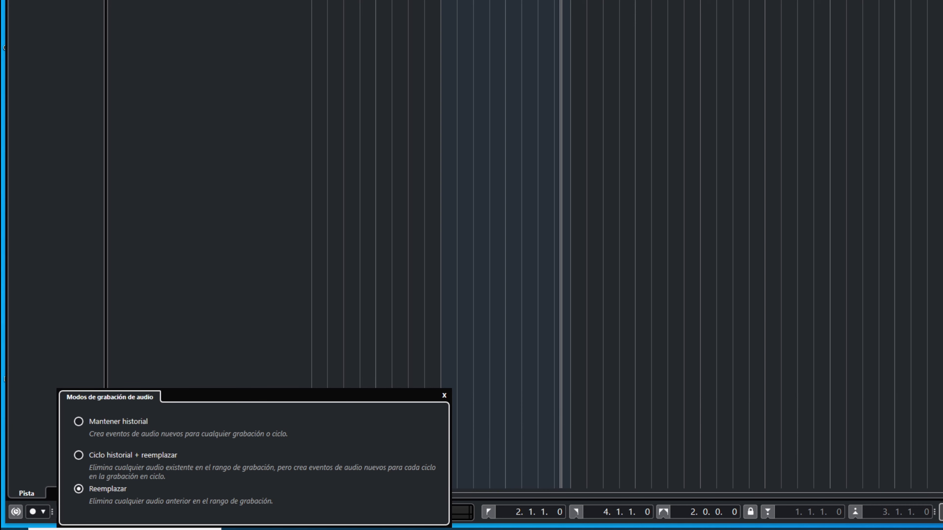
Set the audio recording mode to Ciclo historial + reemplazar and delete both VOZ clips.
click(80, 456)
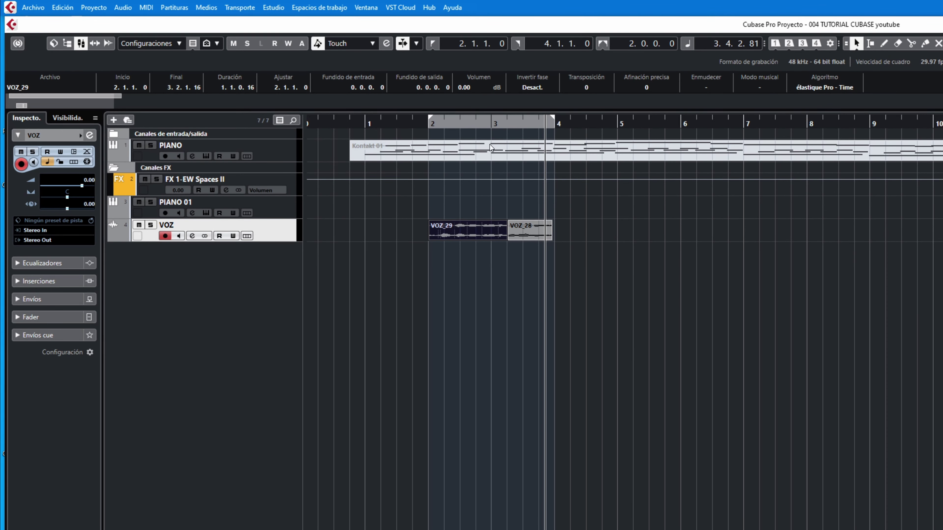
click(461, 208)
drag(460, 206, 575, 252)
key(Delete)
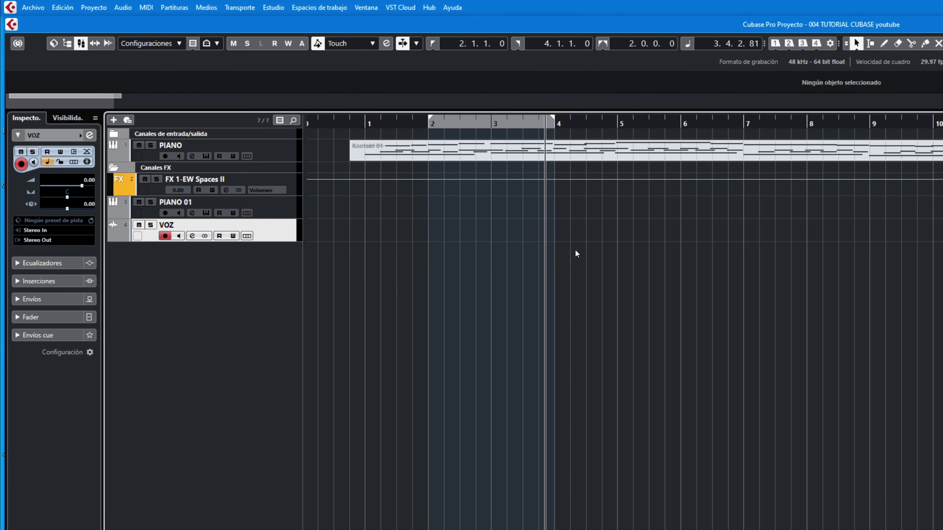
Turn on cycle mode and record three looped VOZ takes between bars 2 and 4.
key(KP_Divide)
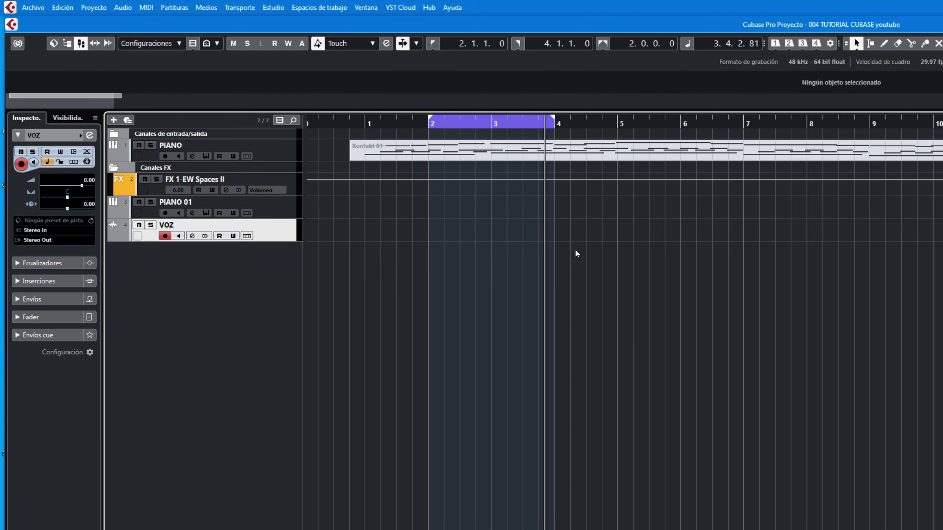
key(KP_1)
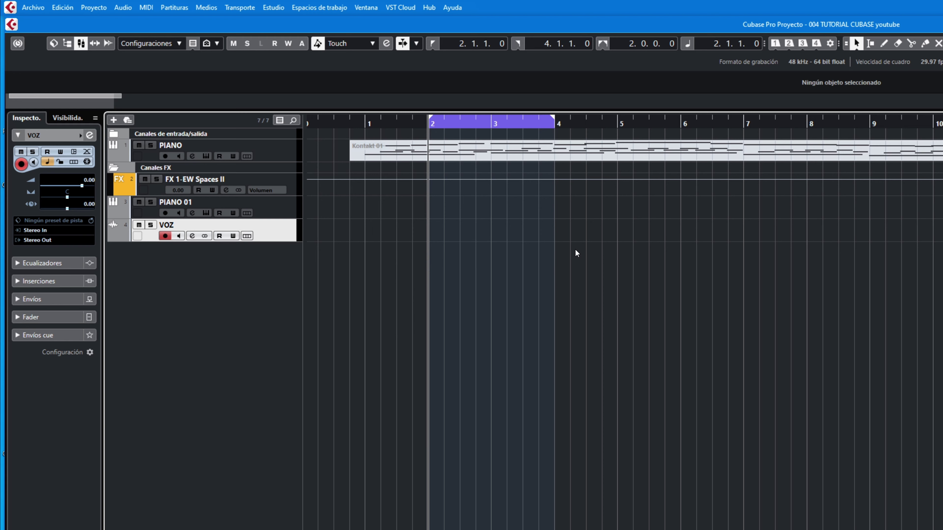
key(KP_Multiply)
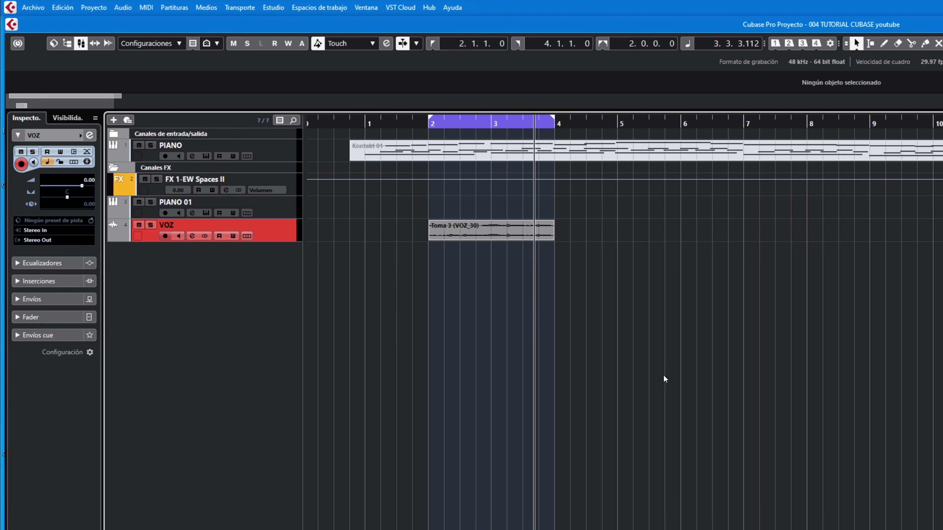
key(space)
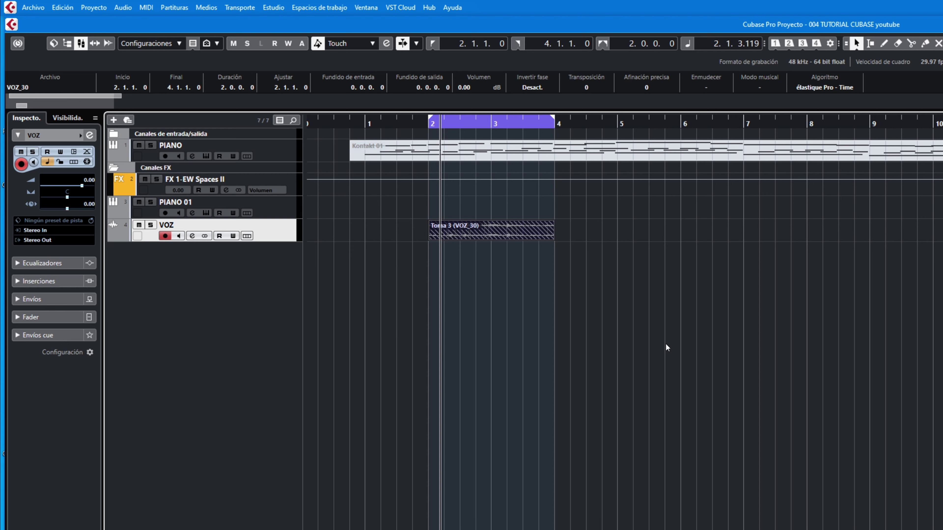
Show the VOZ track's lanes and audition the takes by soloing Carril 1, Carril 2 and Carril 3 in turn.
click(247, 236)
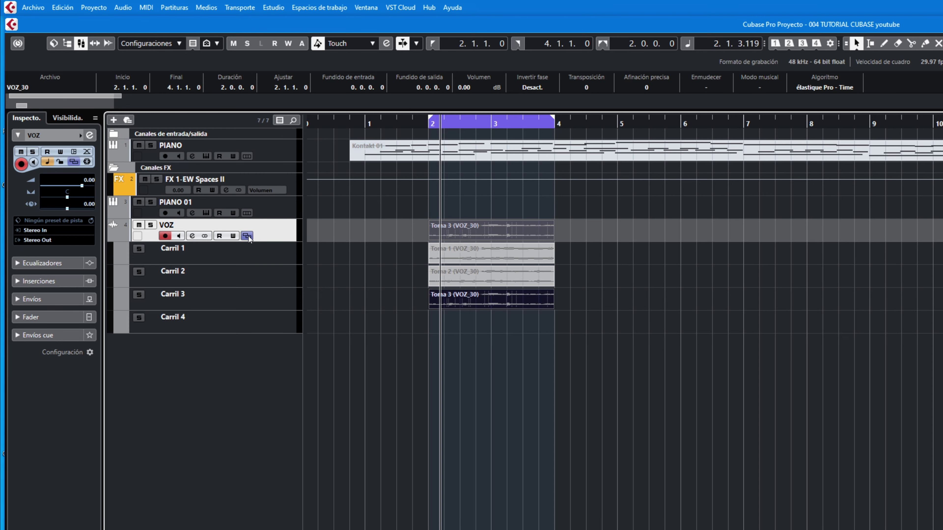
click(142, 250)
key(space)
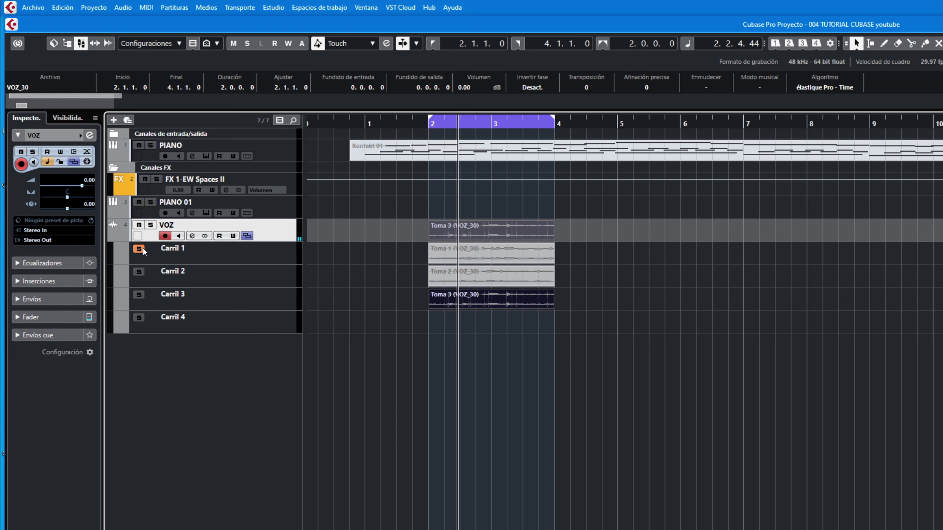
click(140, 273)
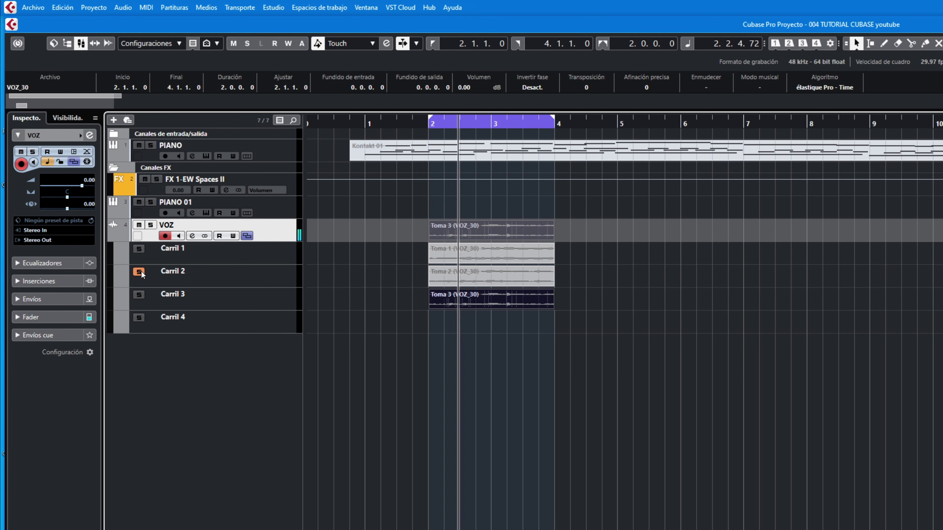
click(140, 295)
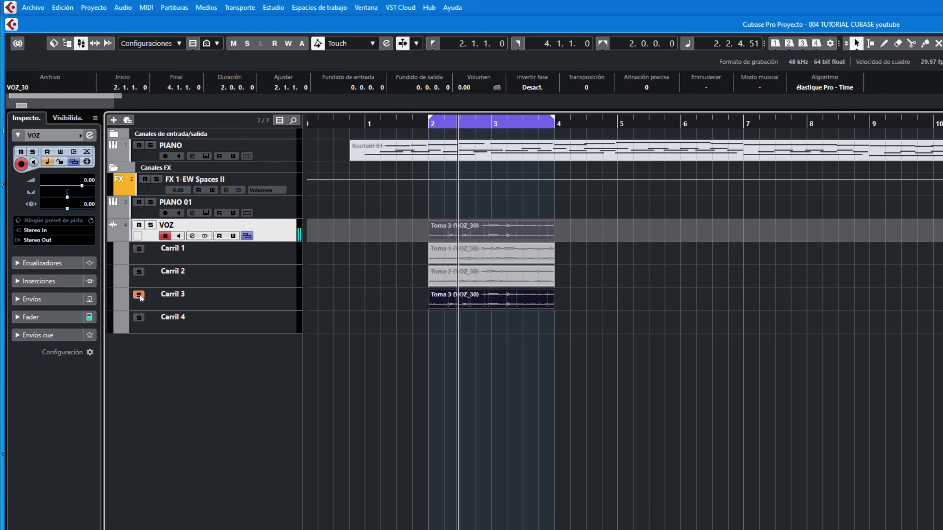
key(space)
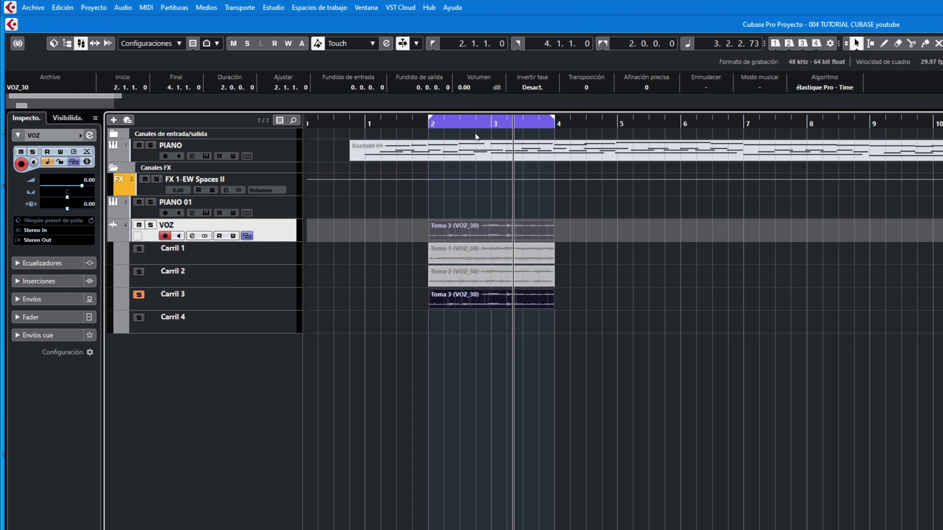
Turn off cycle mode and set the audio recording mode to Mantener historial.
key(KP_Divide)
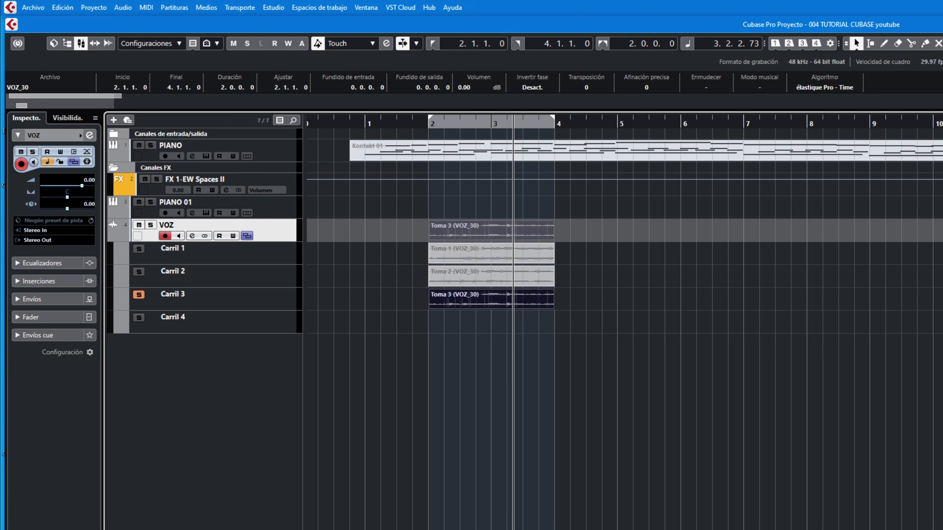
click(37, 512)
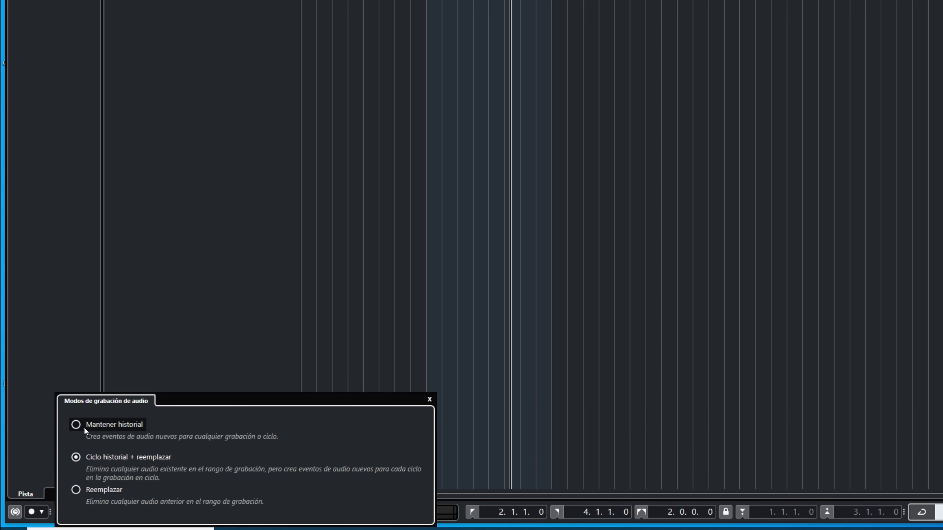
click(76, 424)
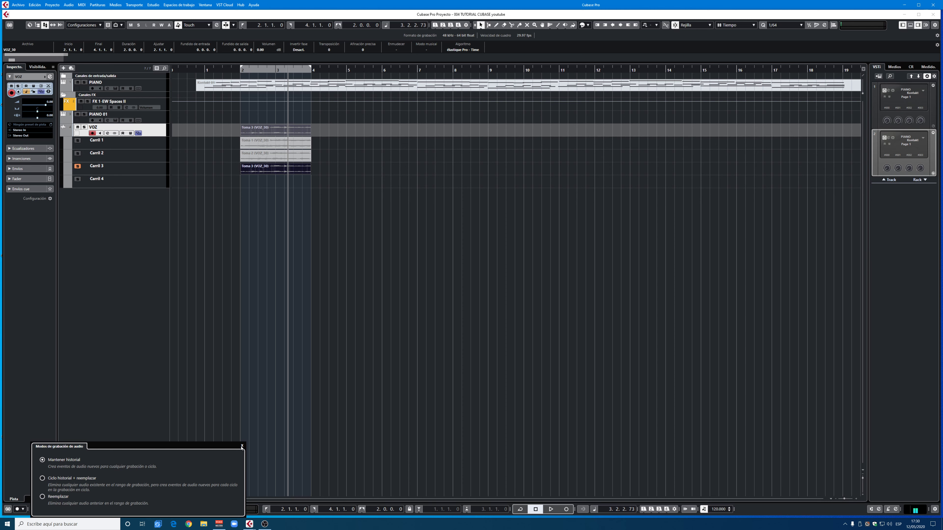
click(242, 446)
Delete all the looped VOZ takes and hide the track's lanes.
drag(230, 120, 318, 224)
key(Delete)
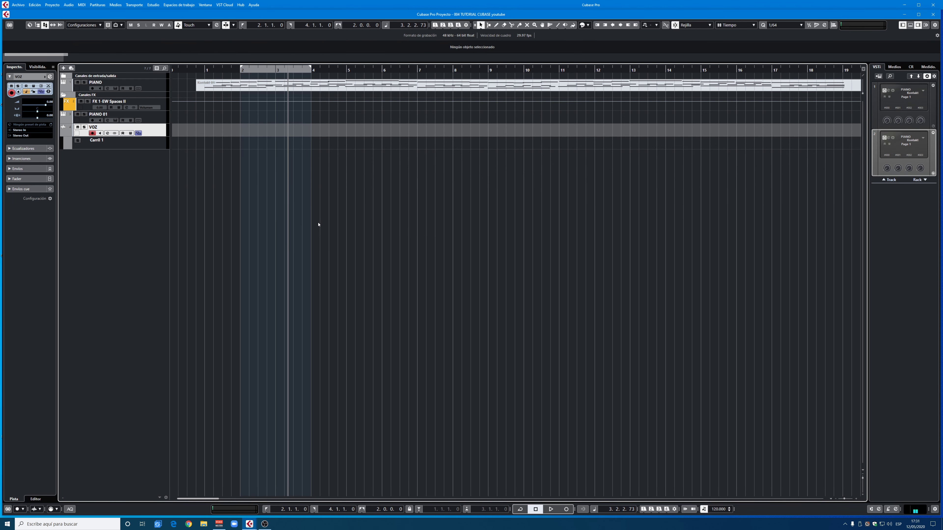
click(138, 133)
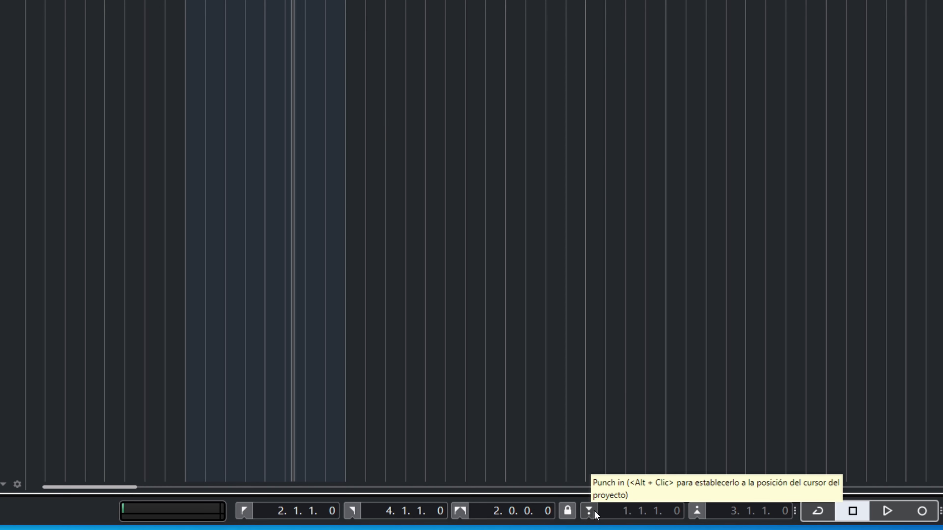
Activate punch in and punch out, placing punch in at bar 2 and punch out at bar 4.
click(588, 512)
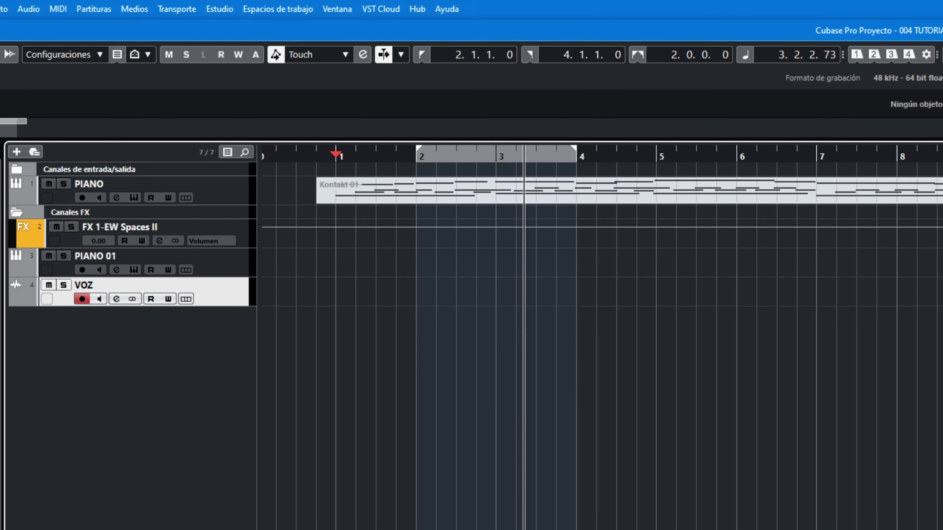
key(o)
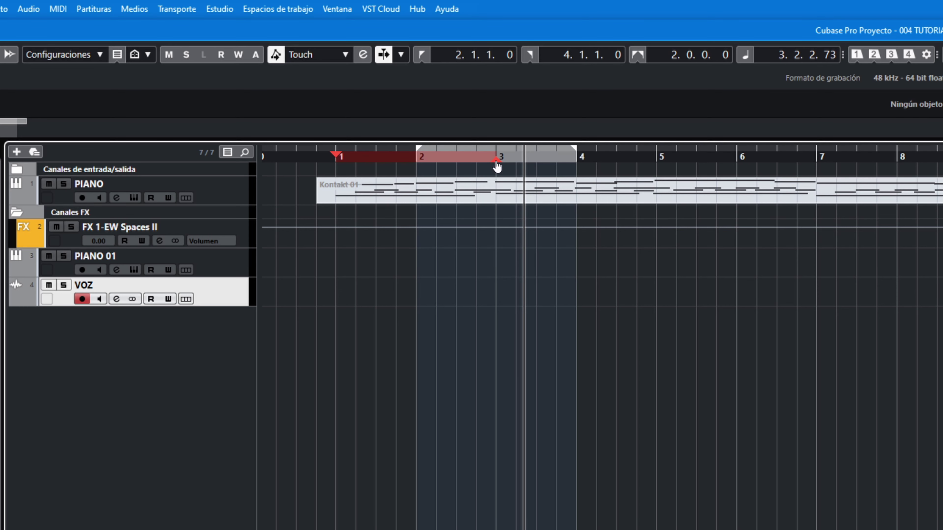
mouse_move(497, 166)
mouse_down()
mouse_move(294, 172)
mouse_move(415, 153)
mouse_up()
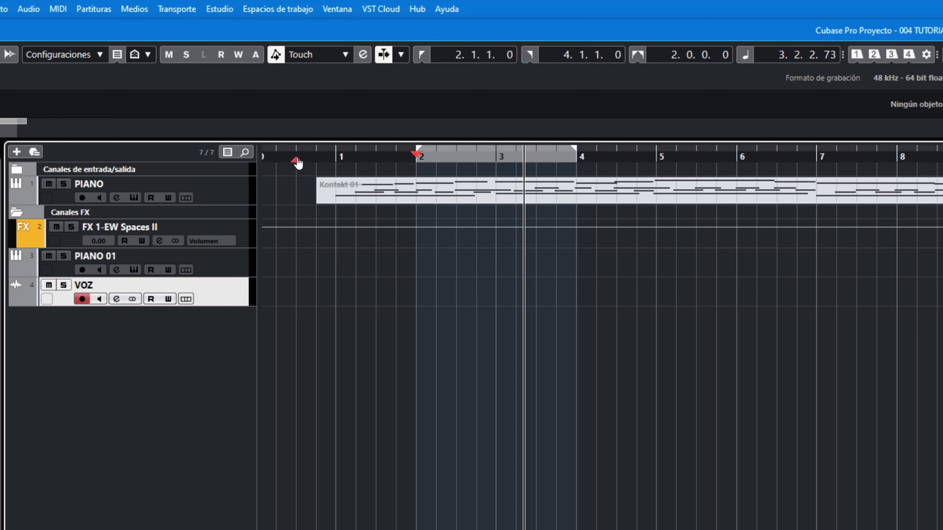
mouse_move(296, 163)
mouse_down()
mouse_move(407, 178)
mouse_move(577, 182)
mouse_up()
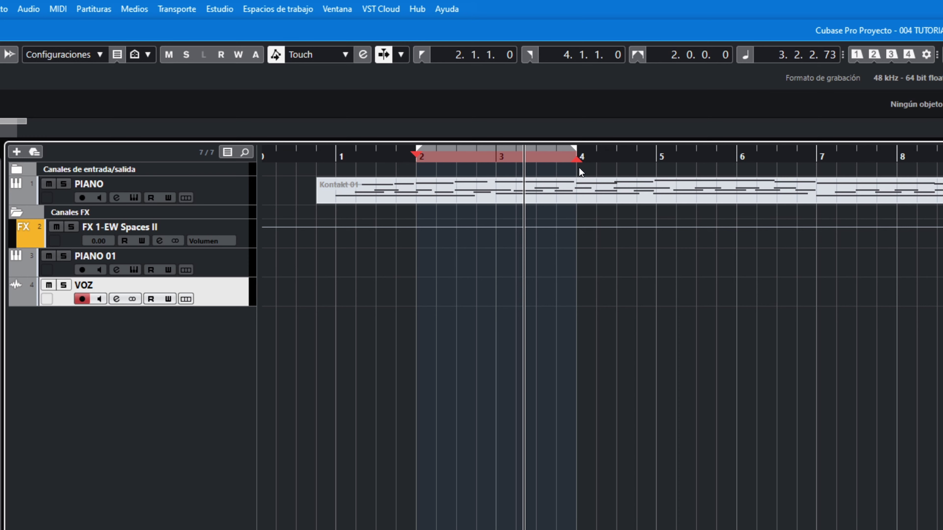
Start playback from 0.2.1 to record VOZ automatically between the punch points, and play the take back from bar 2.
click(276, 155)
mouse_move(279, 159)
mouse_down()
mouse_move(262, 159)
mouse_move(276, 159)
mouse_up()
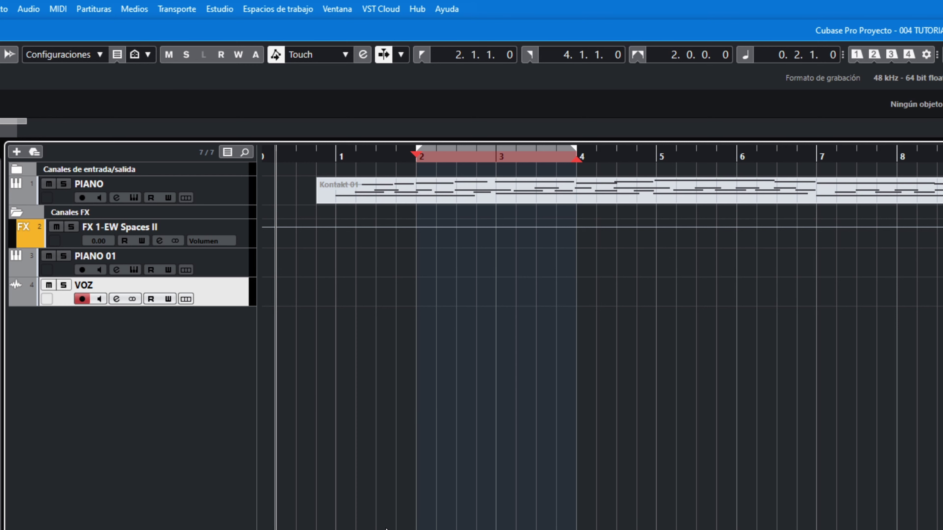
key(space)
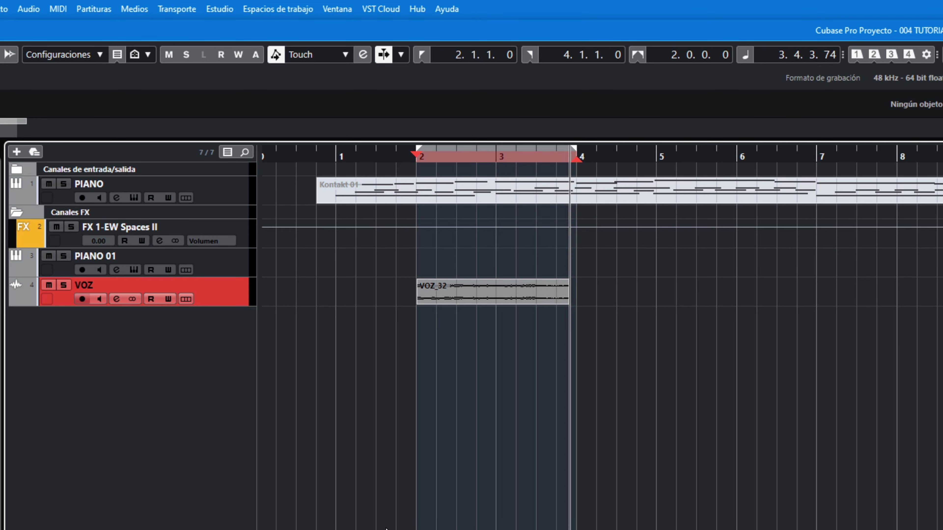
key(KP_1)
key(space)
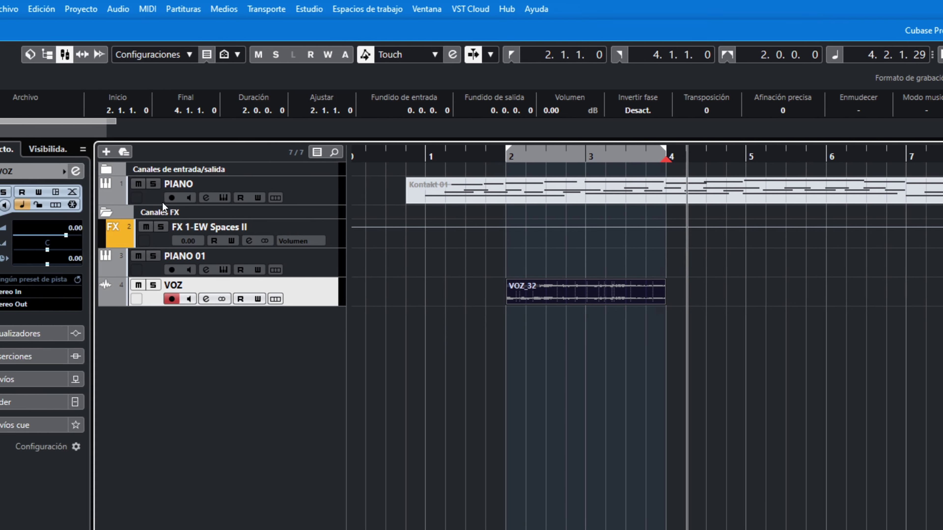
Open the Grabar preferences, toggle Desactivar punch in al parar and set it back to enabled, and accept the settings.
click(74, 10)
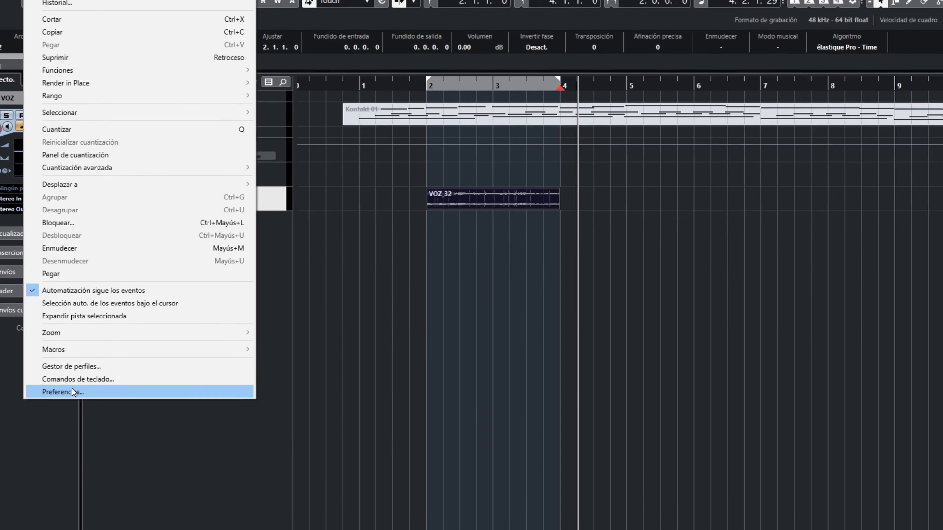
click(101, 491)
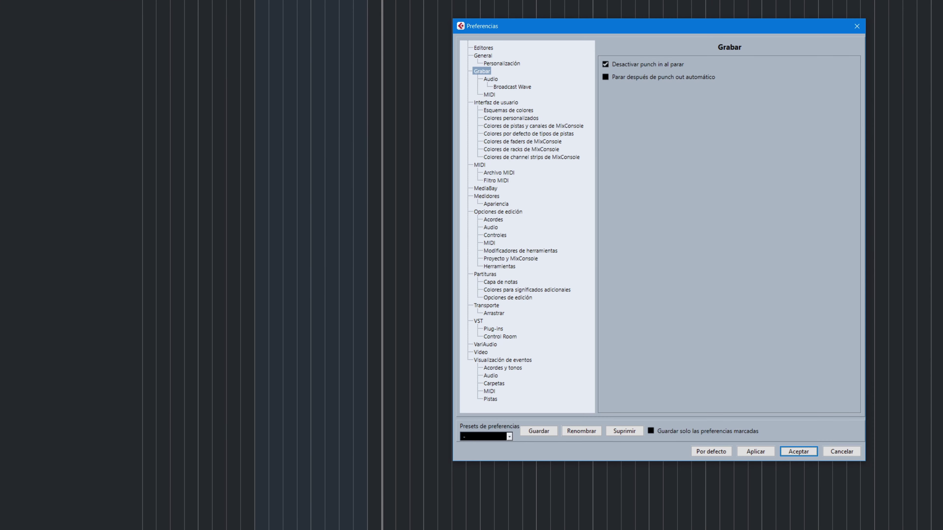
click(483, 72)
click(605, 65)
click(605, 64)
click(755, 455)
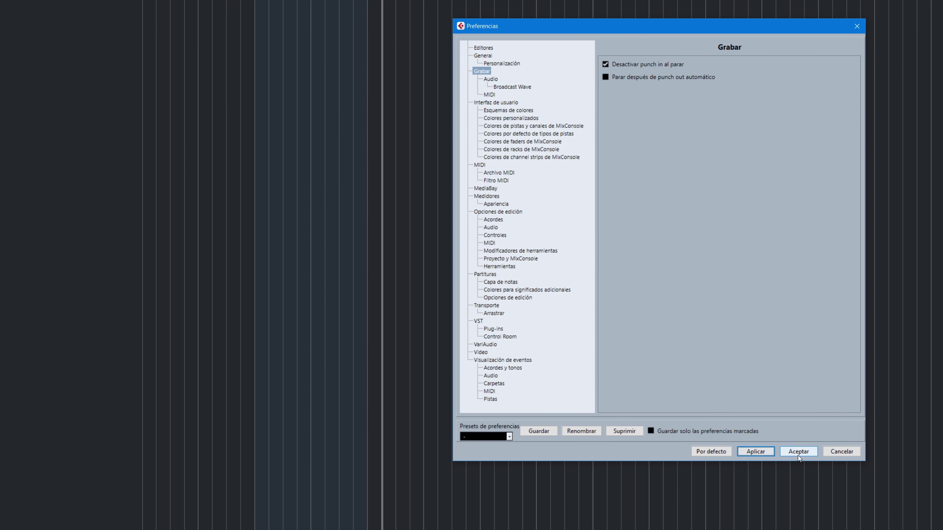
click(797, 454)
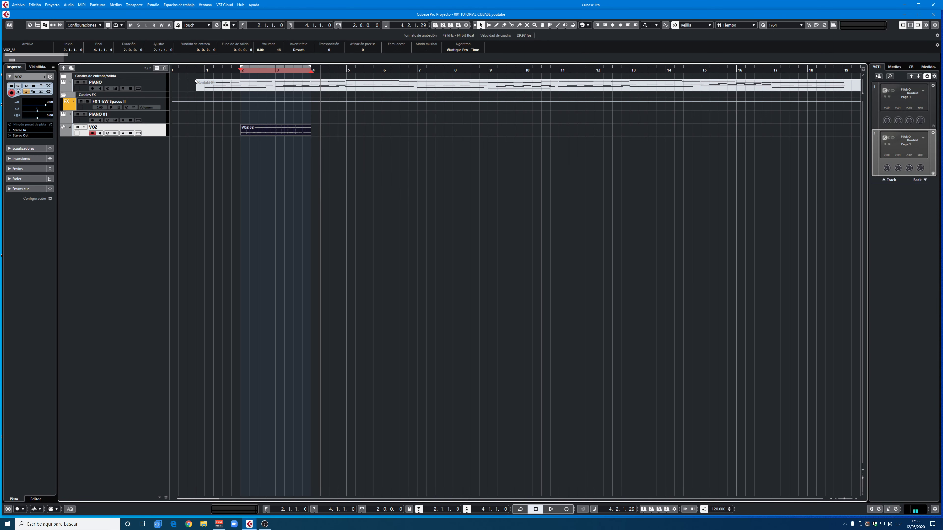
Record a further VOZ take between the punch points at bars 2 and 4, starting playback from just before bar 1.
click(187, 71)
key(space)
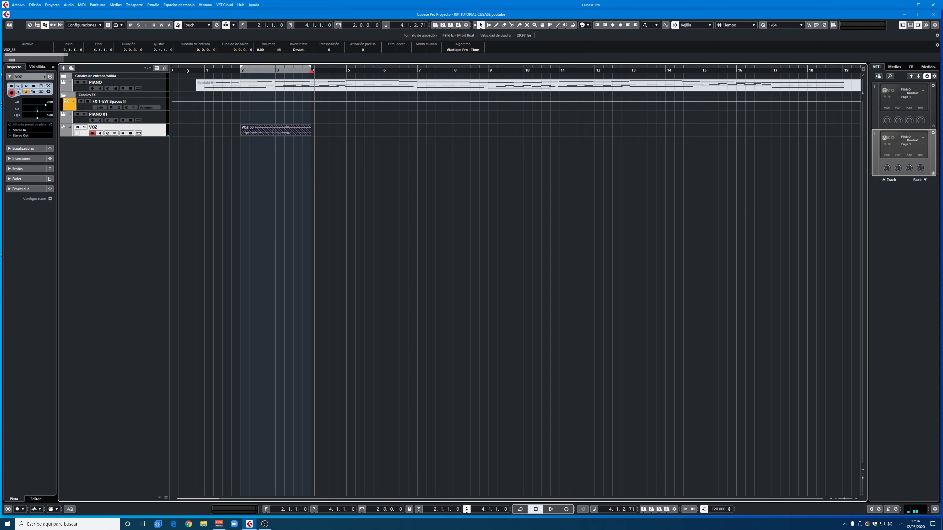
key(space)
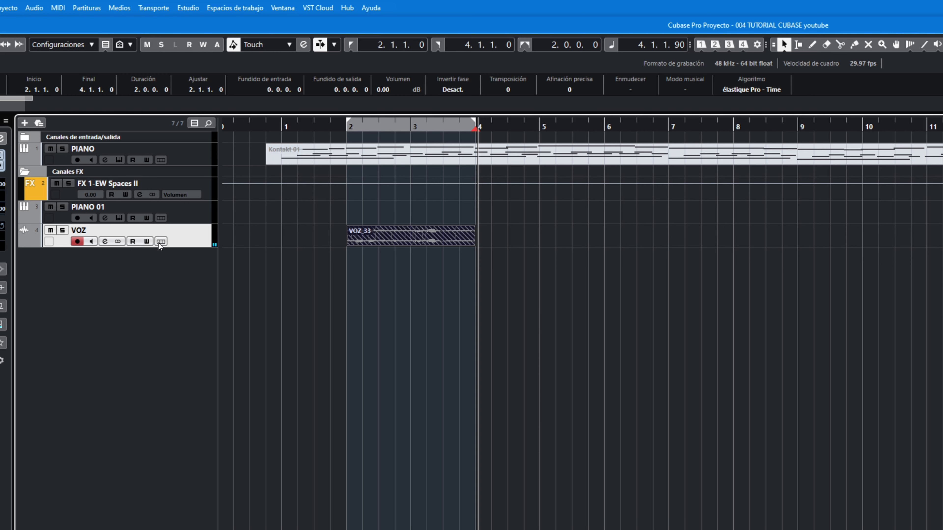
Show the VOZ track's lanes and audition both takes by soloing Carril 1 and Carril 2 in turn.
click(150, 187)
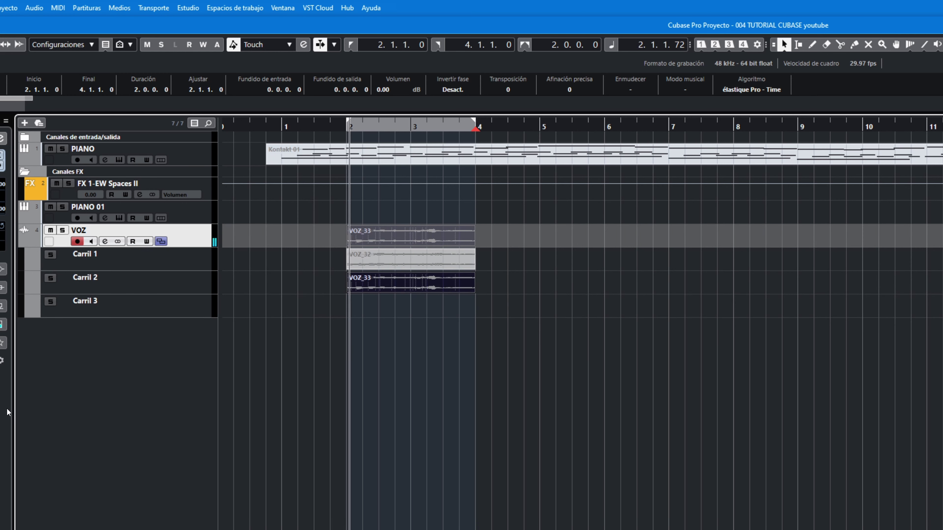
click(51, 255)
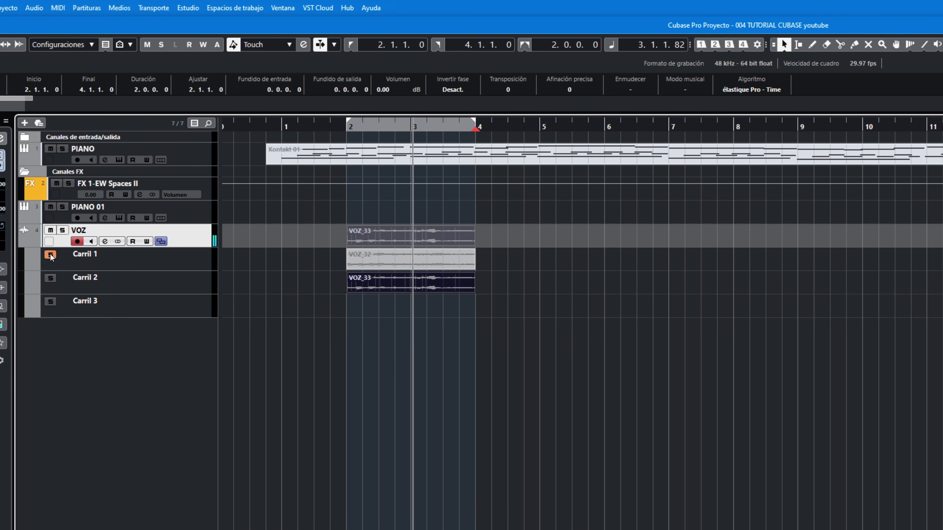
click(51, 279)
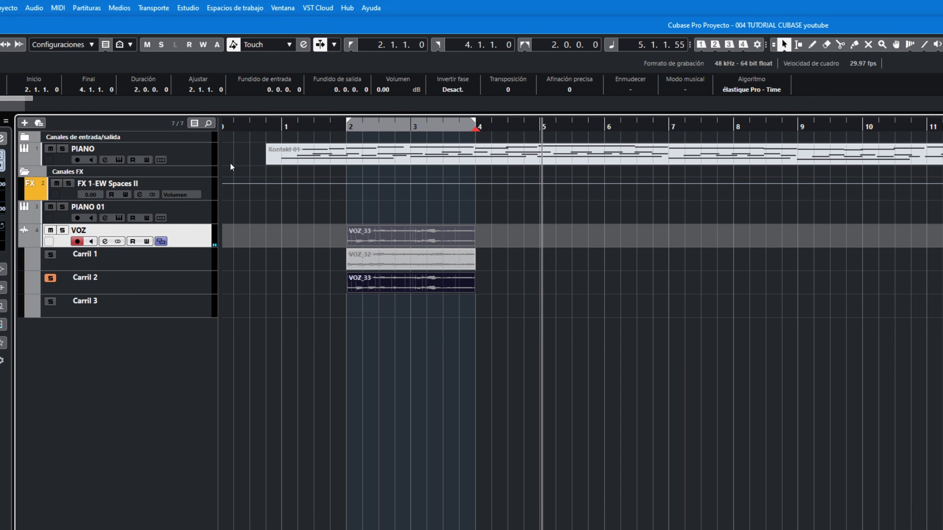
click(340, 128)
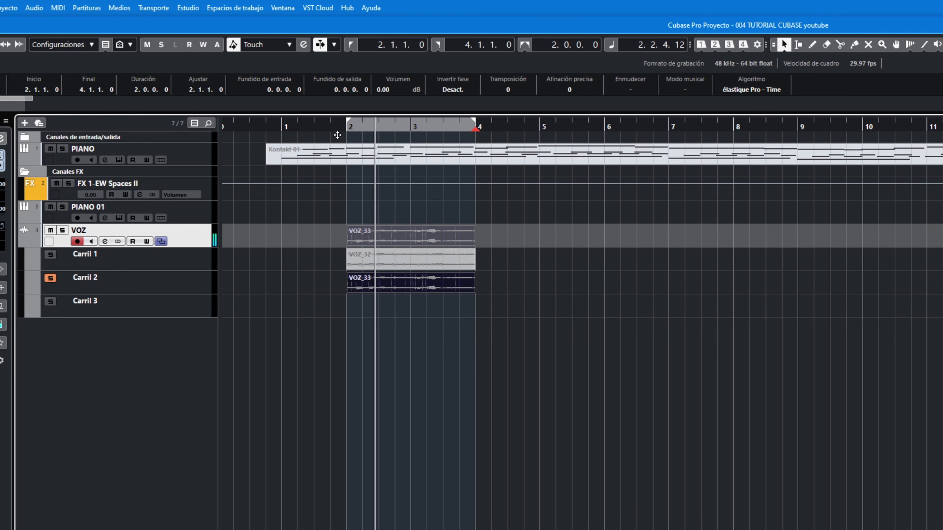
click(50, 255)
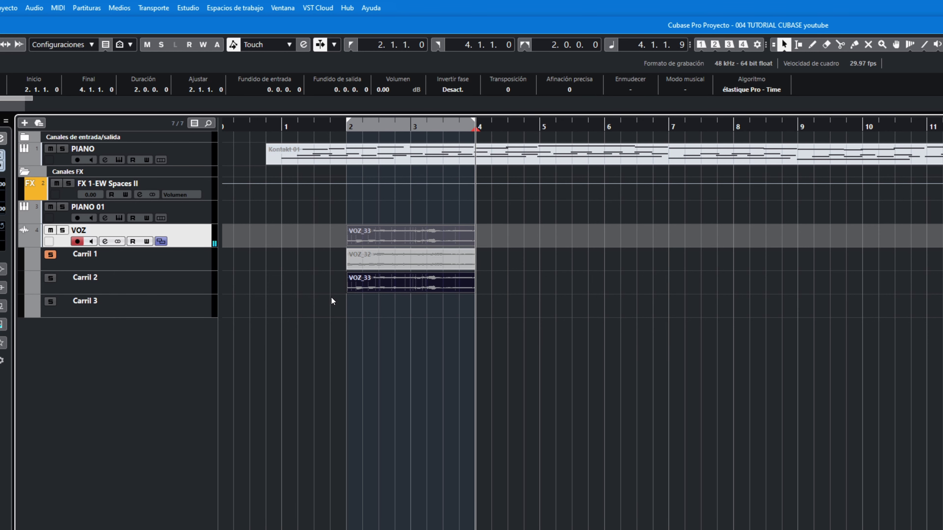
Delete both takes from the VOZ lanes.
drag(314, 243, 525, 313)
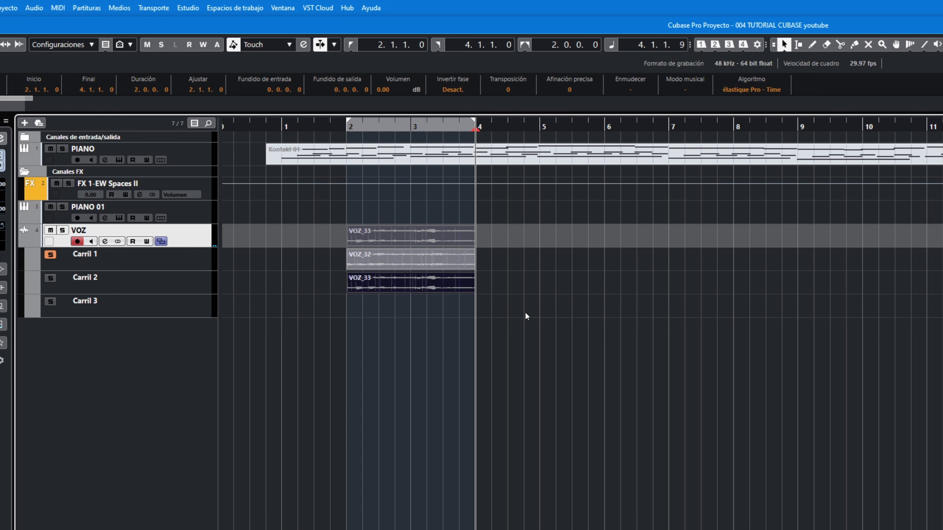
key(Delete)
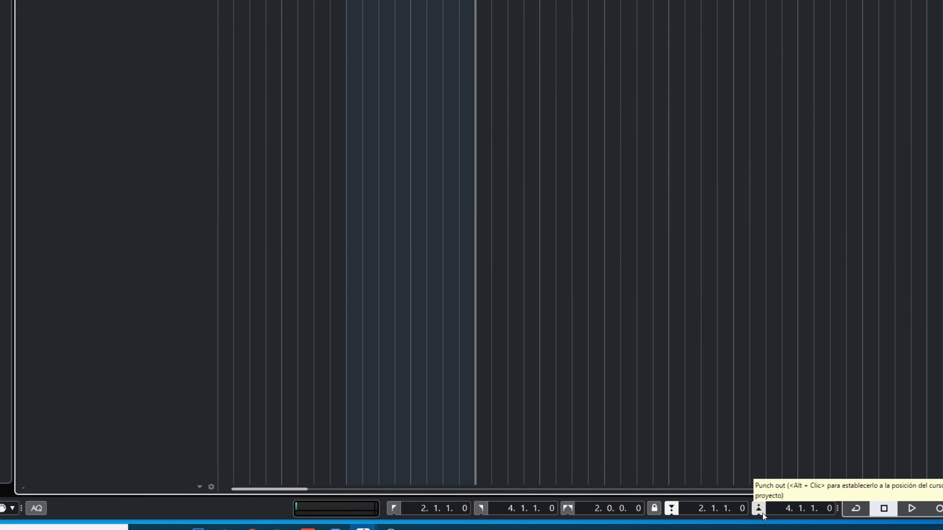
Move punch in to bar 4 and punch out to bar 8, and deactivate both punch points.
double_click(700, 509)
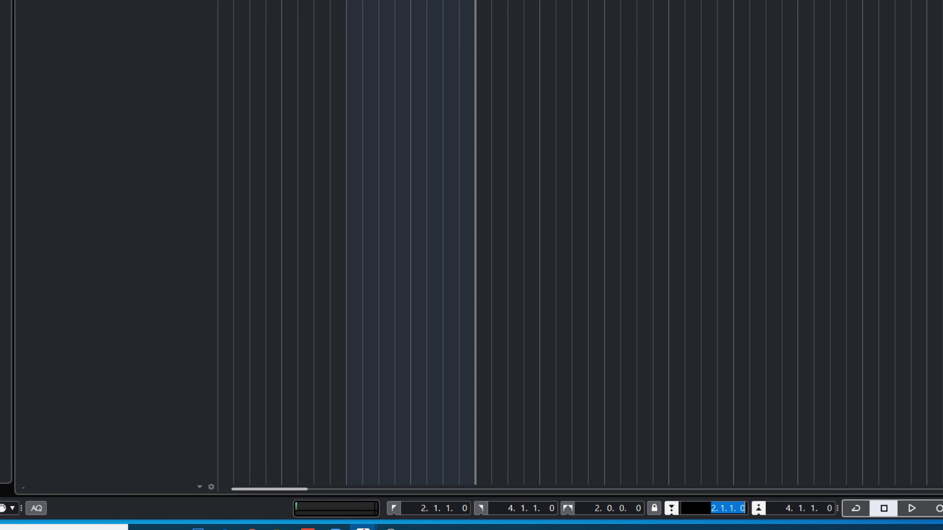
text(4)
key(Return)
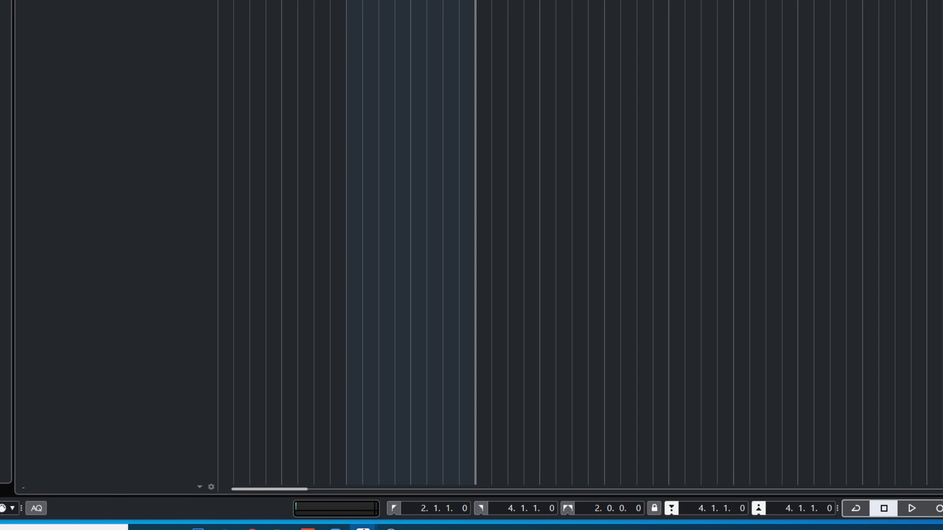
double_click(788, 509)
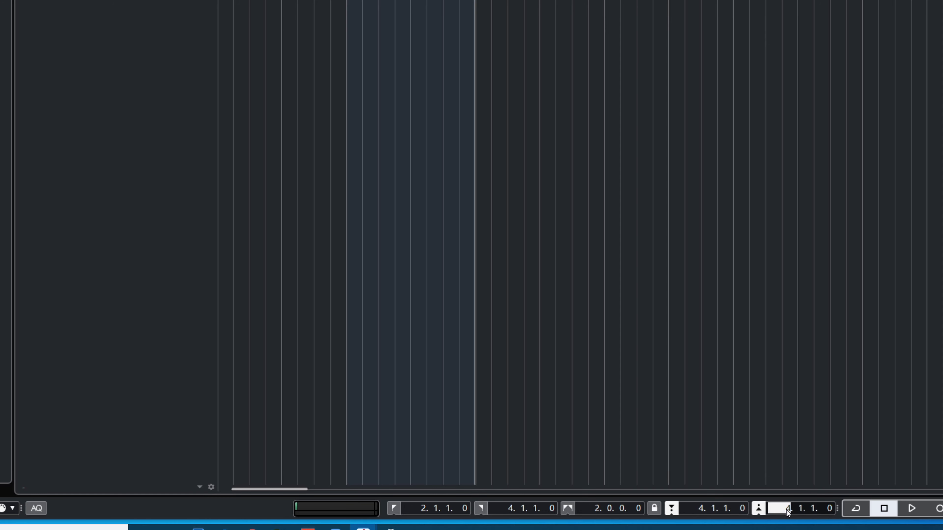
text(8)
key(Return)
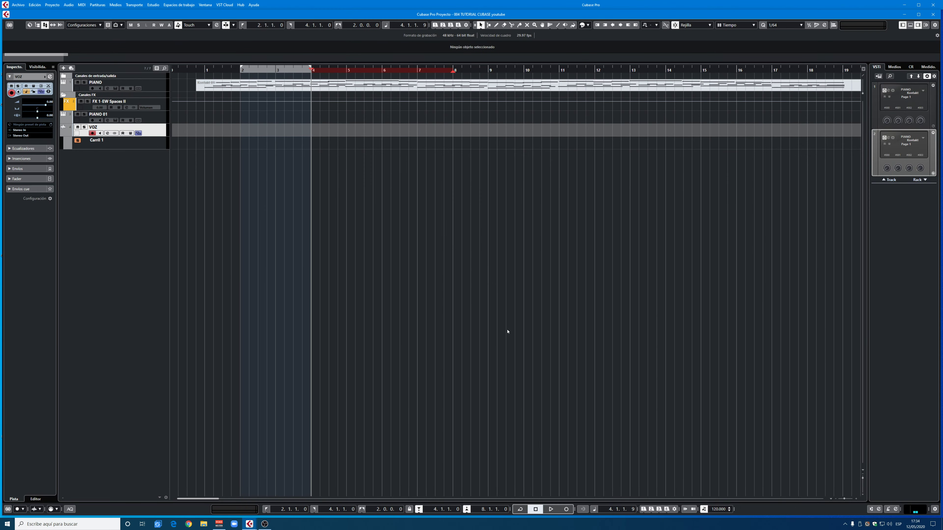
key(i)
key(o)
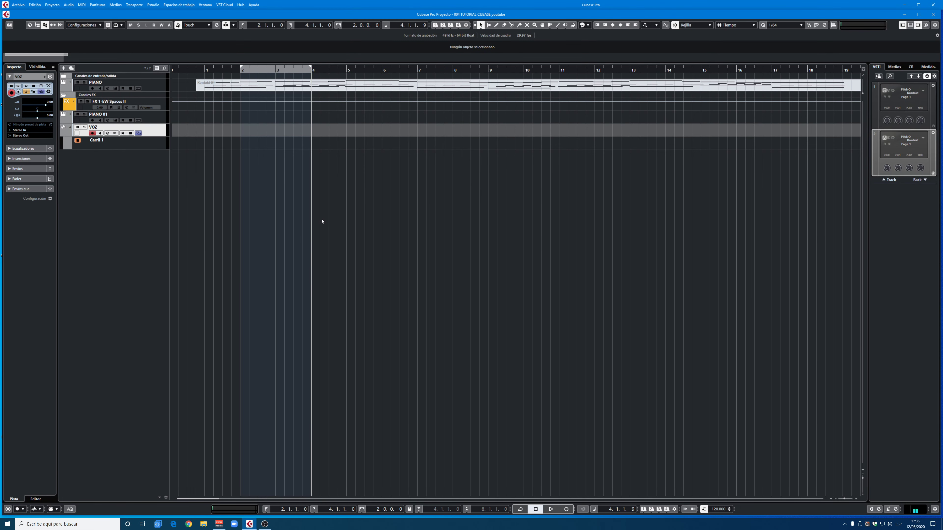
Select the PIANO 01 track and examine the MIDI recording modes with automatic quantization switched off.
click(151, 120)
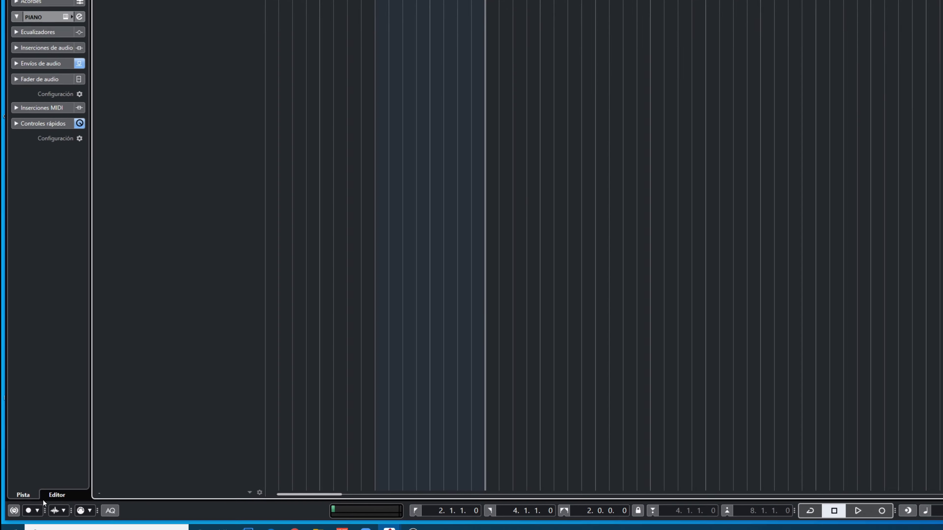
click(101, 511)
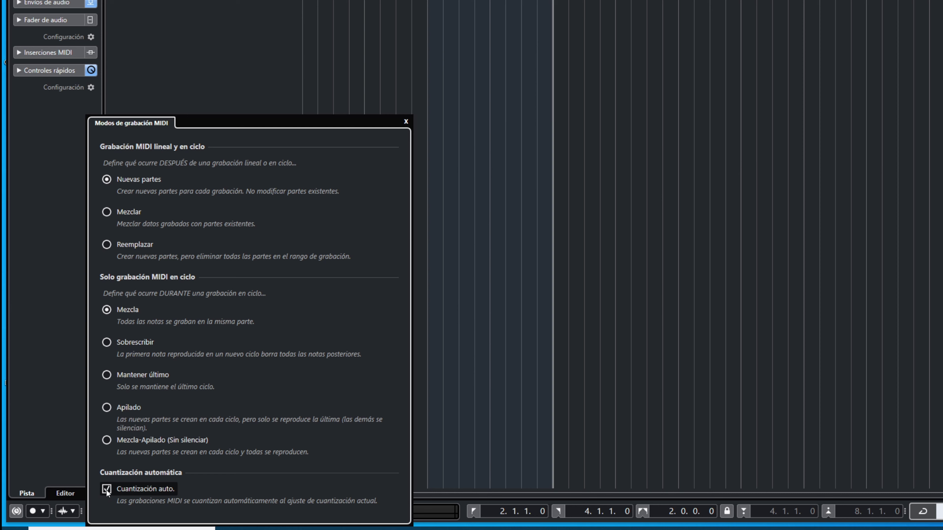
click(406, 121)
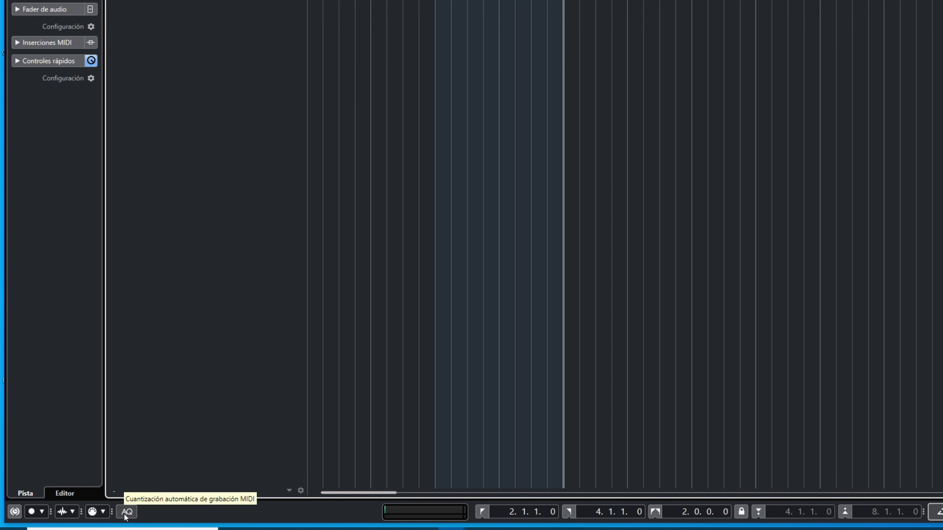
click(126, 512)
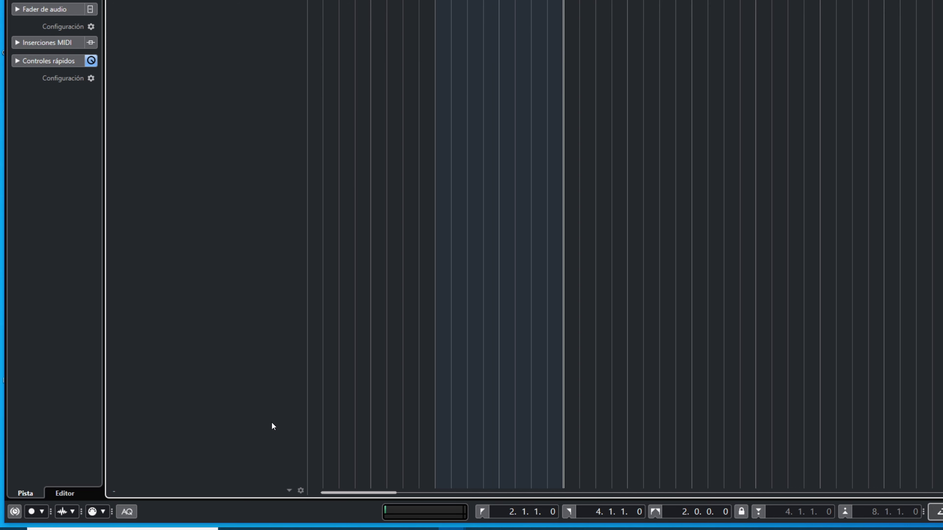
click(97, 512)
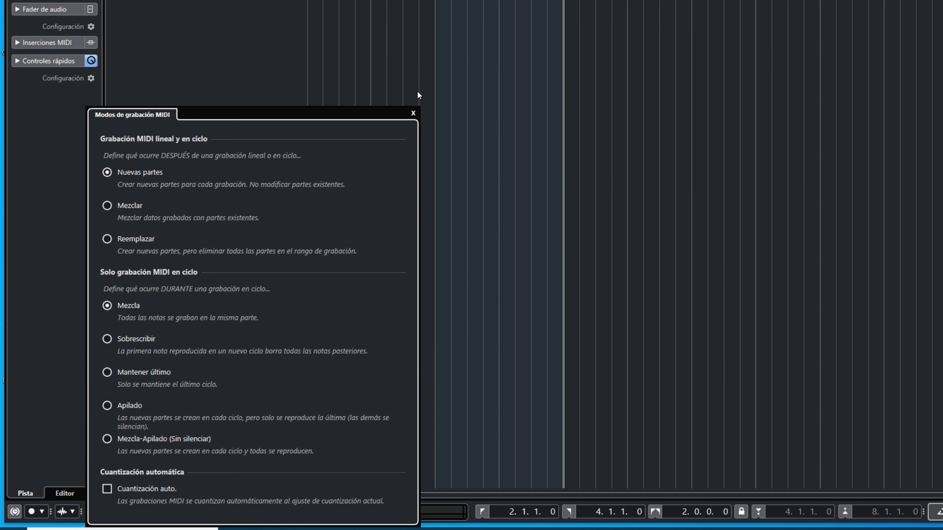
click(413, 113)
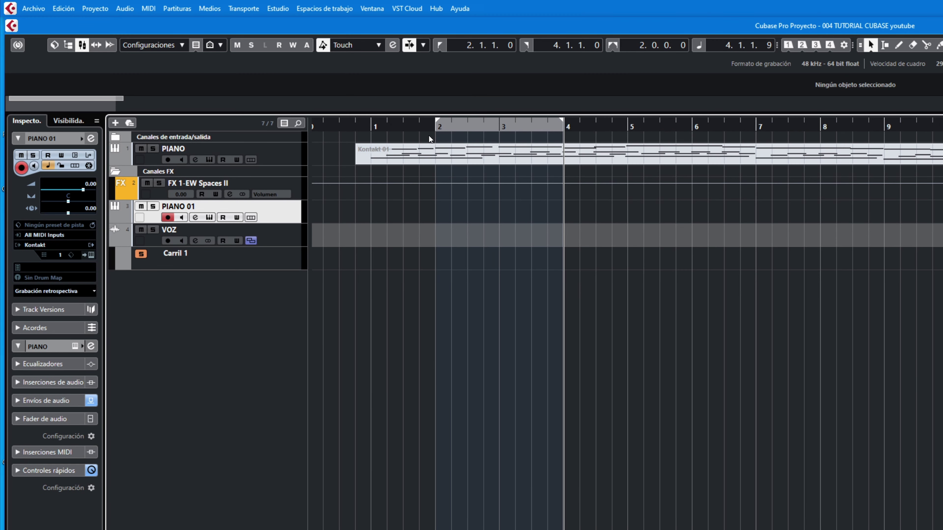
Record two overlapping MIDI passes on the PIANO 01 track from bar 2 in Nuevas partes mode.
key(KP_1)
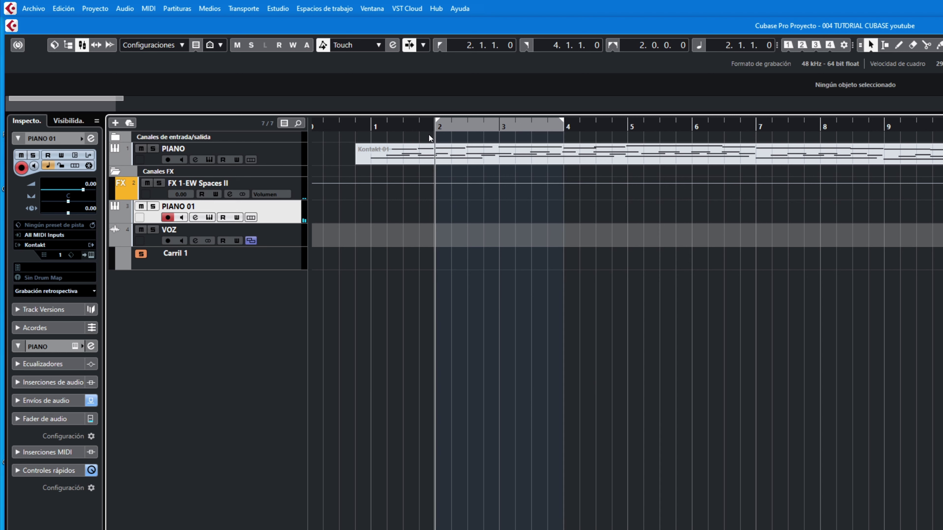
key(KP_Multiply)
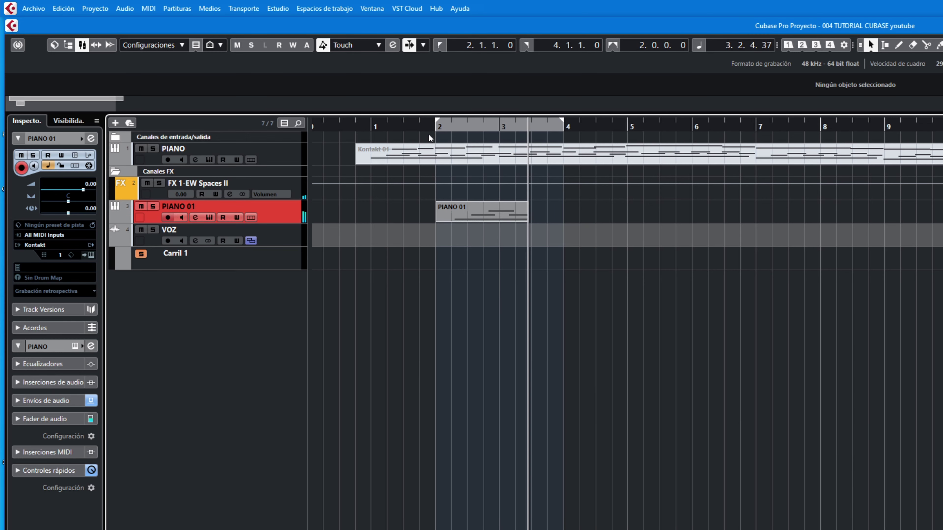
key(space)
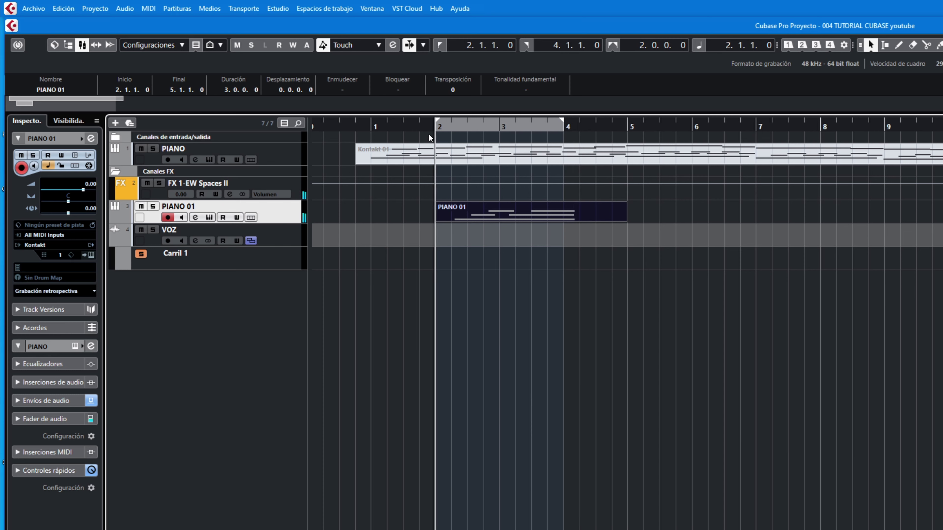
key(KP_Multiply)
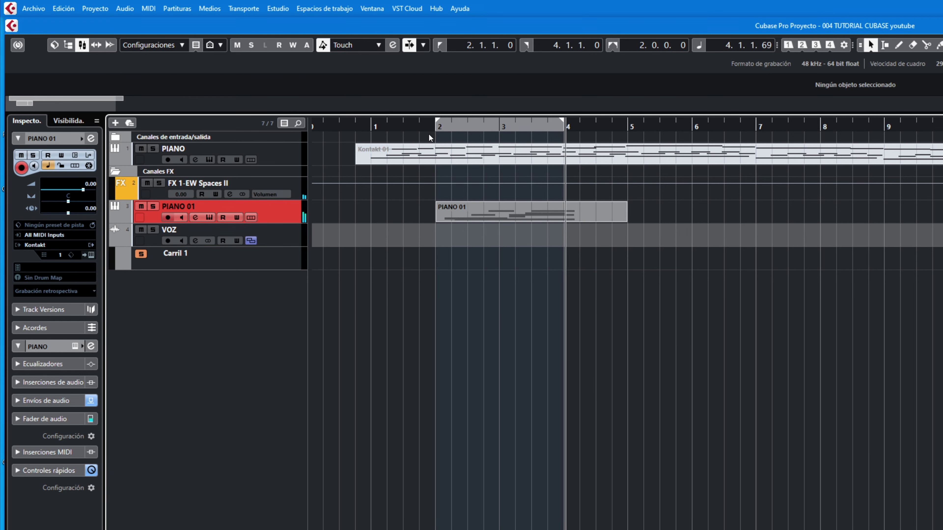
key(space)
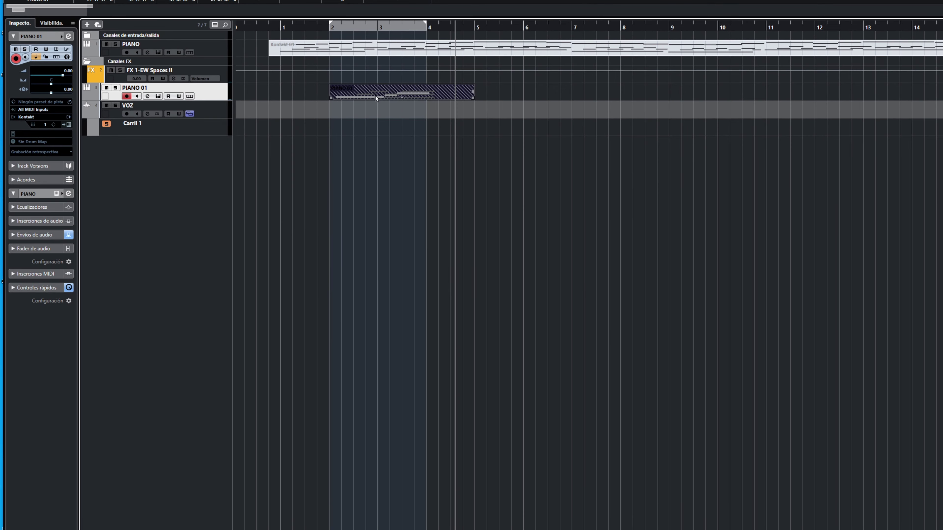
Open the top PIANO 01 part's notes, move the part onto a new track below VOZ, and close the note editor.
double_click(496, 216)
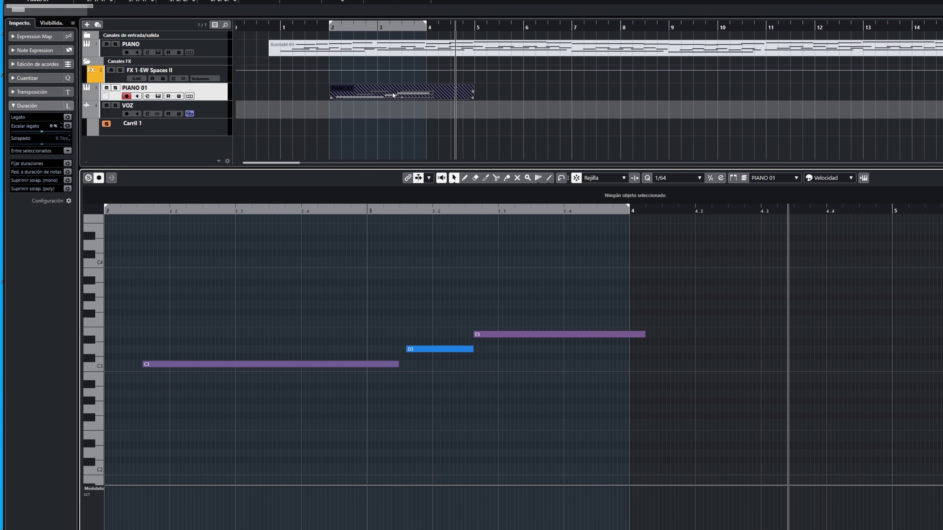
click(392, 93)
drag(392, 92, 392, 139)
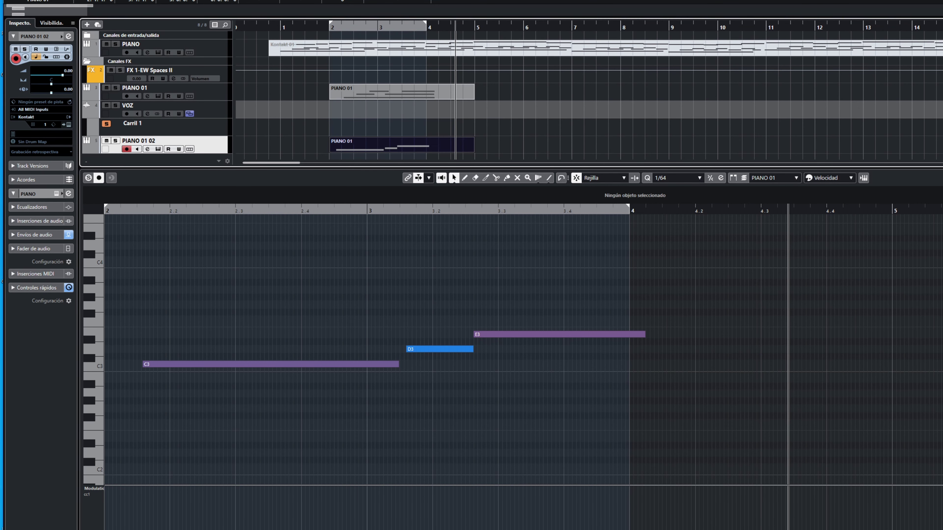
key(ctrl+e)
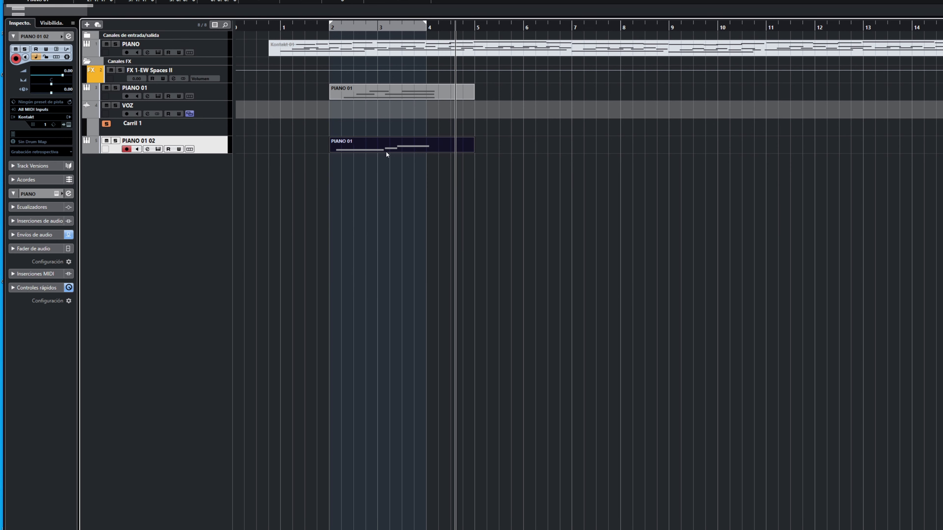
Open the moved part on PIANO 01 02, examine its C3, D3 and E3 notes, and close the note editor.
double_click(368, 150)
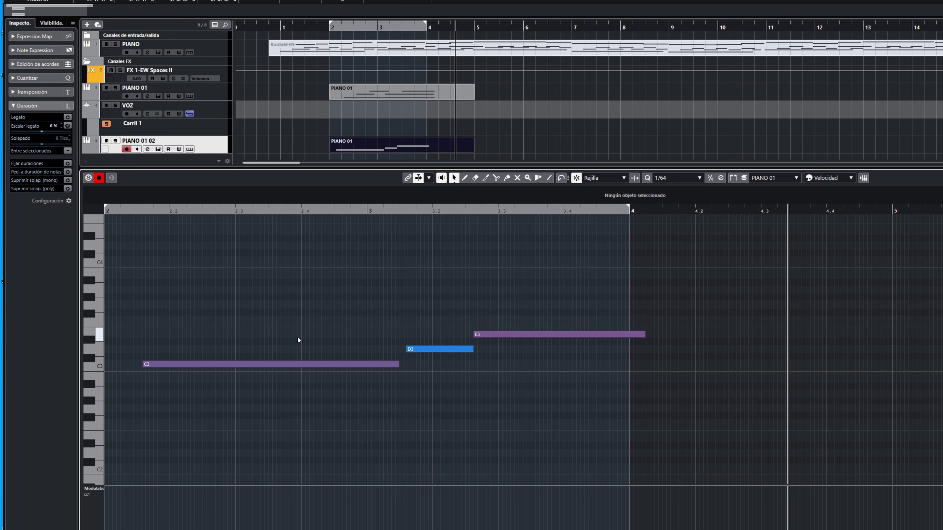
click(284, 364)
click(439, 349)
ctrl+shift+click(438, 349)
drag(441, 322, 441, 322)
key(ctrl+e)
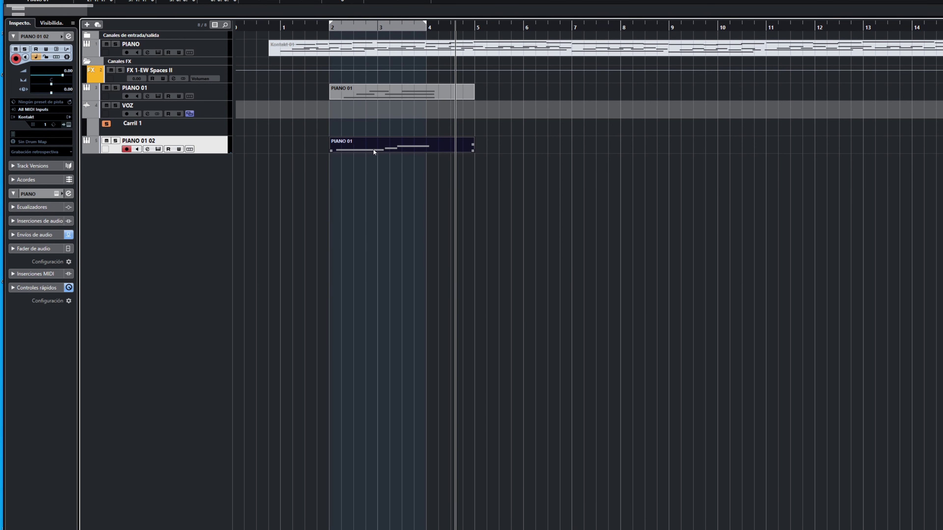
key(space)
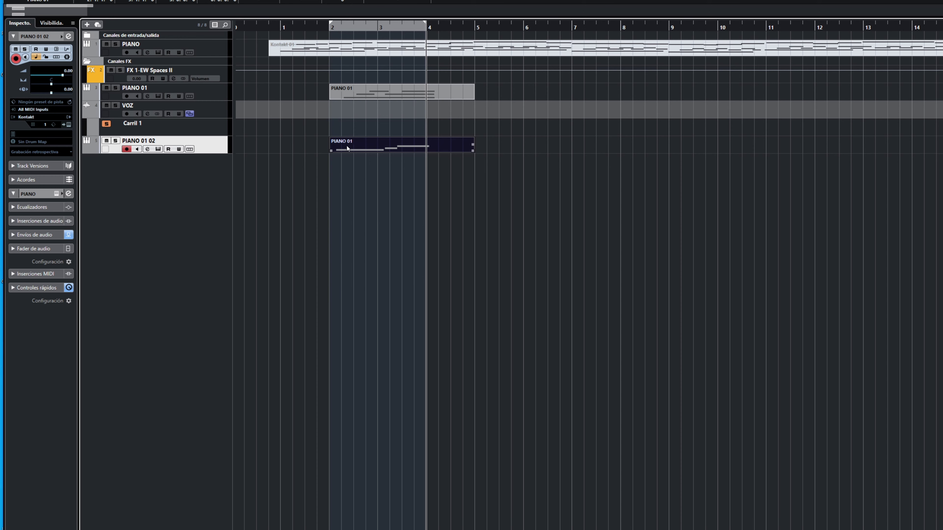
Move the part from PIANO 01 02 back onto the PIANO 01 track and remove the emptied track.
mouse_move(348, 149)
mouse_down()
mouse_move(352, 106)
mouse_move(400, 95)
mouse_up()
right_click(204, 148)
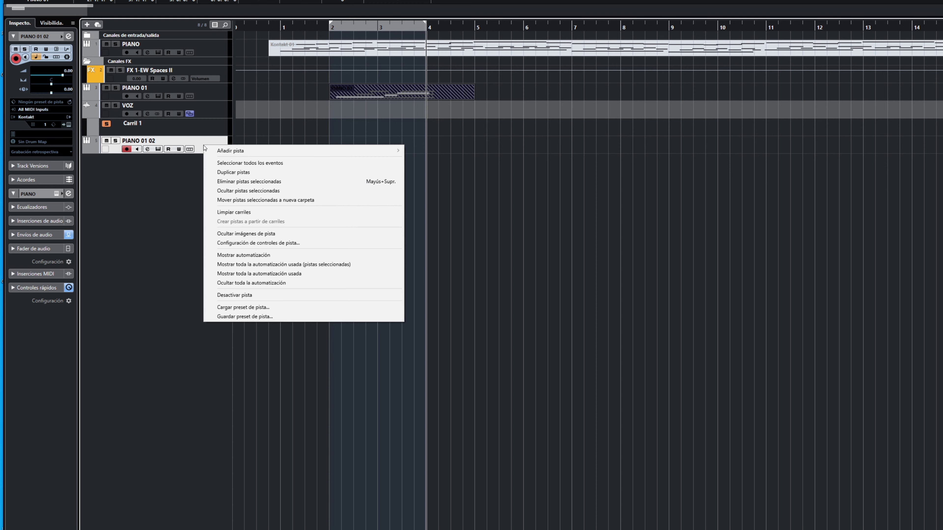
click(244, 181)
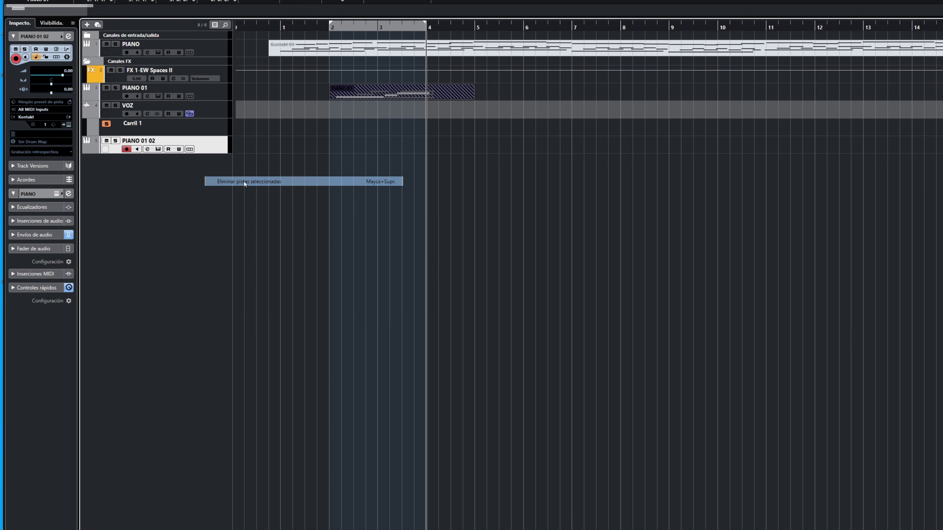
In the top PIANO 01 part, shorten the E3 note to start at 3.2.4.60, play the result, and close the note editor.
double_click(361, 95)
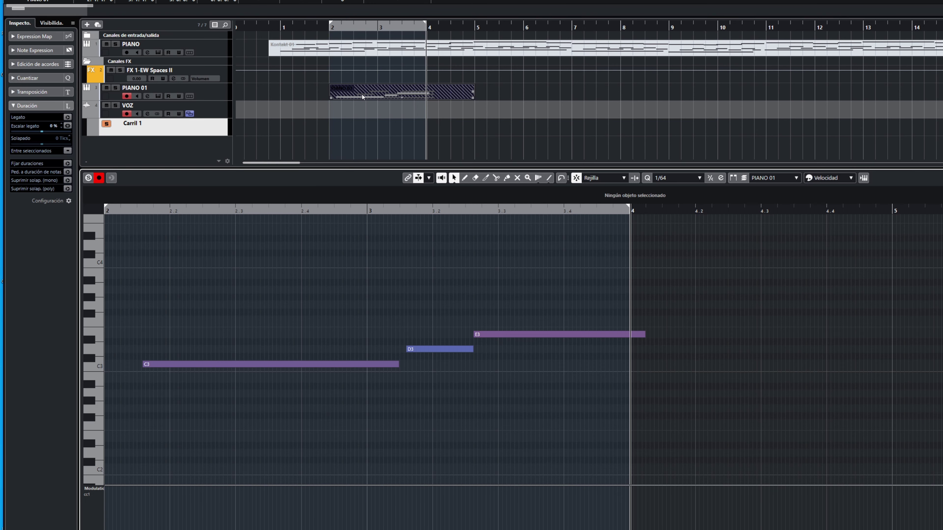
key(space)
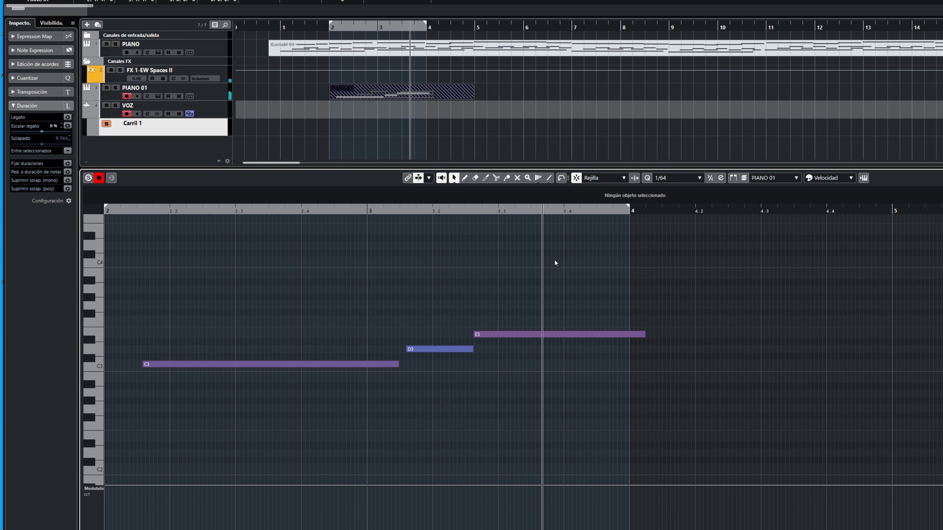
drag(474, 335, 493, 334)
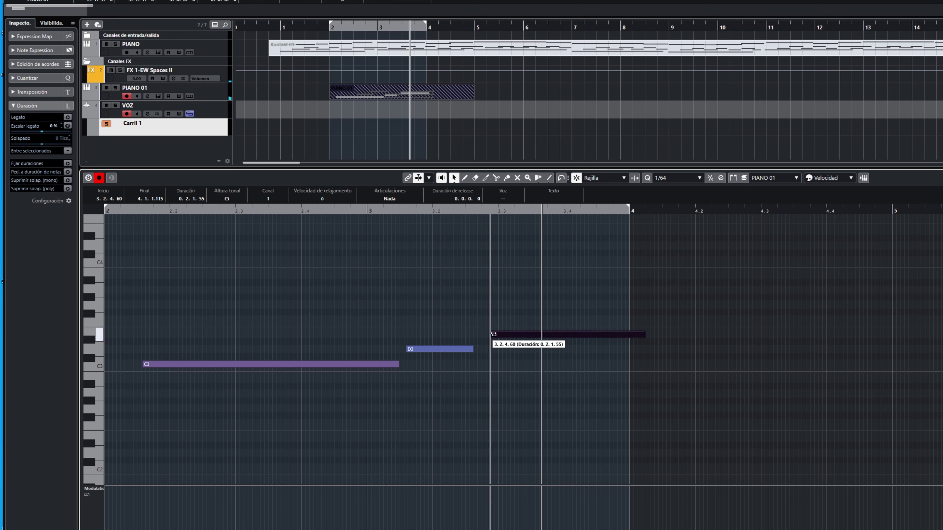
click(124, 210)
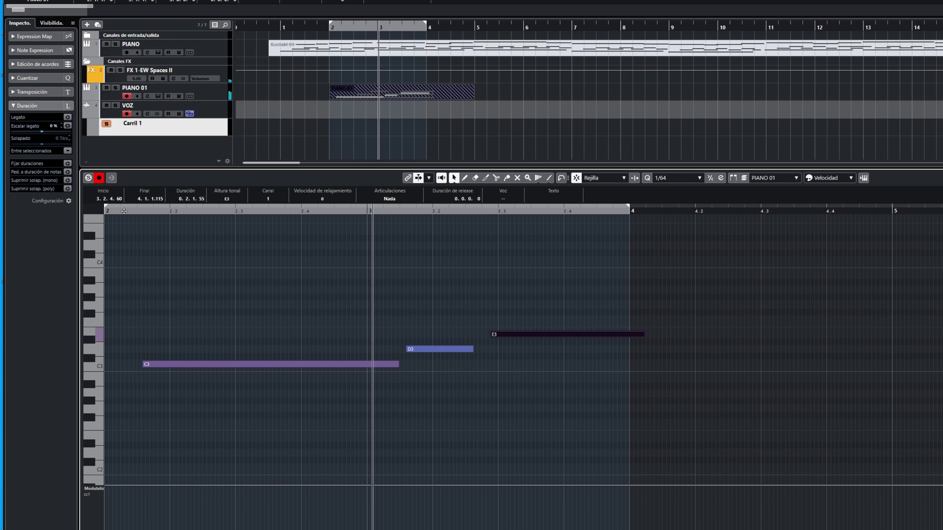
key(space)
key(Return)
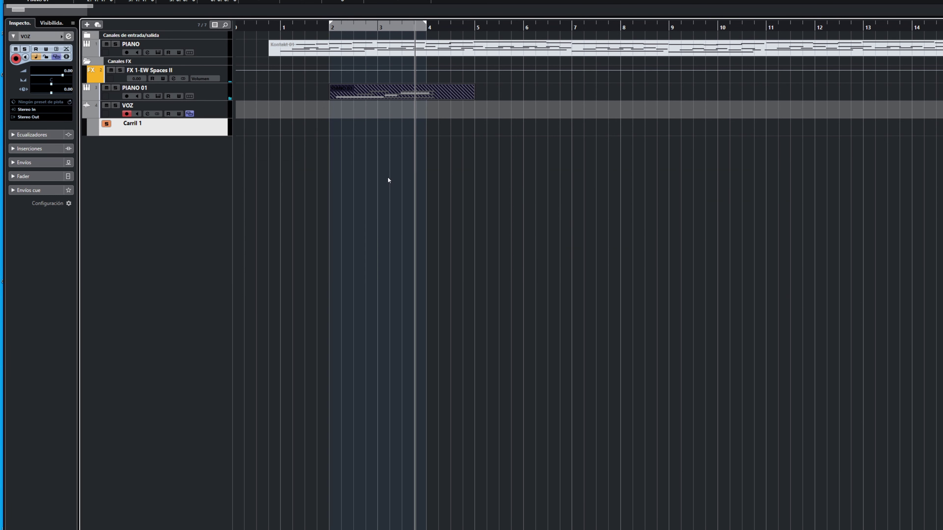
Glue the overlapping PIANO 01 parts at bar 2 into a single part.
right_click(349, 153)
click(397, 152)
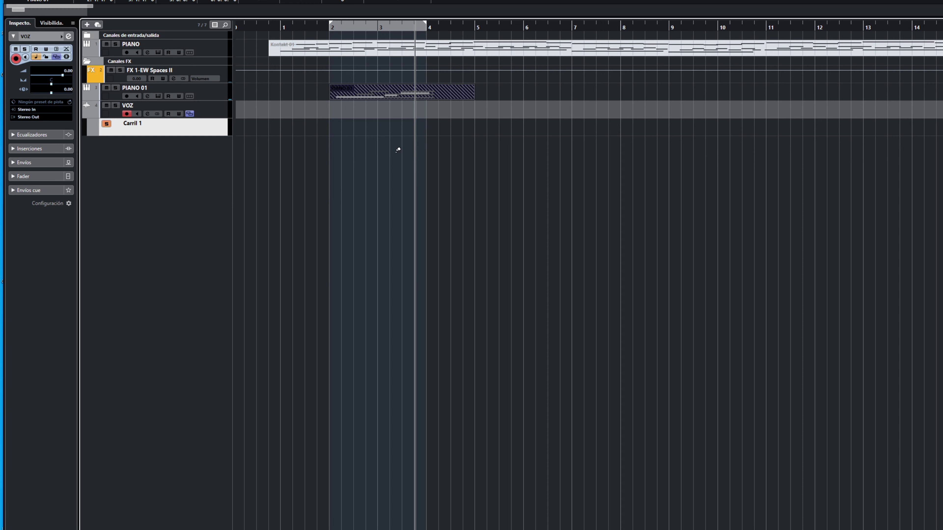
click(391, 93)
right_click(337, 153)
click(341, 157)
Open the glued PIANO 01 part, examine the notes of both passes, and play them back.
double_click(379, 96)
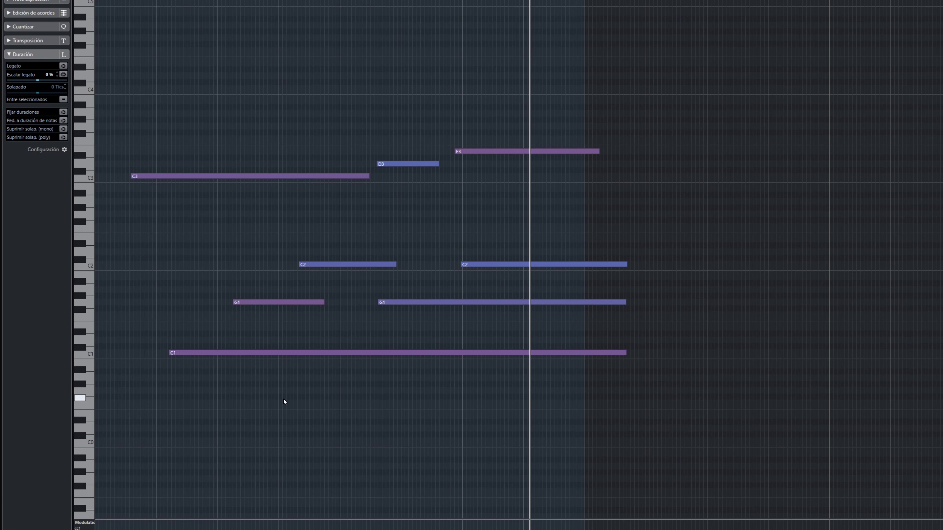
key(space)
key(space)
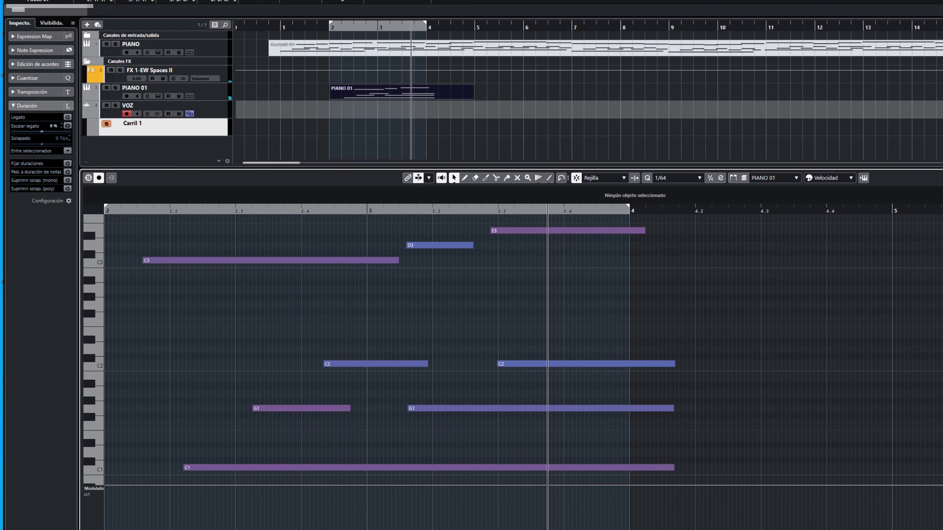
Delete the glued PIANO 01 part and set the linear and cycle MIDI recording mode to Mezclar.
click(382, 91)
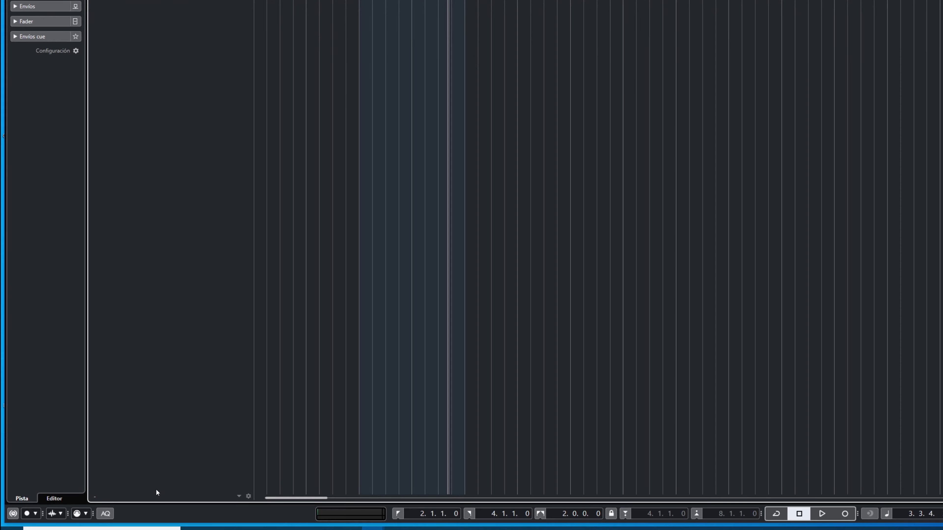
click(84, 516)
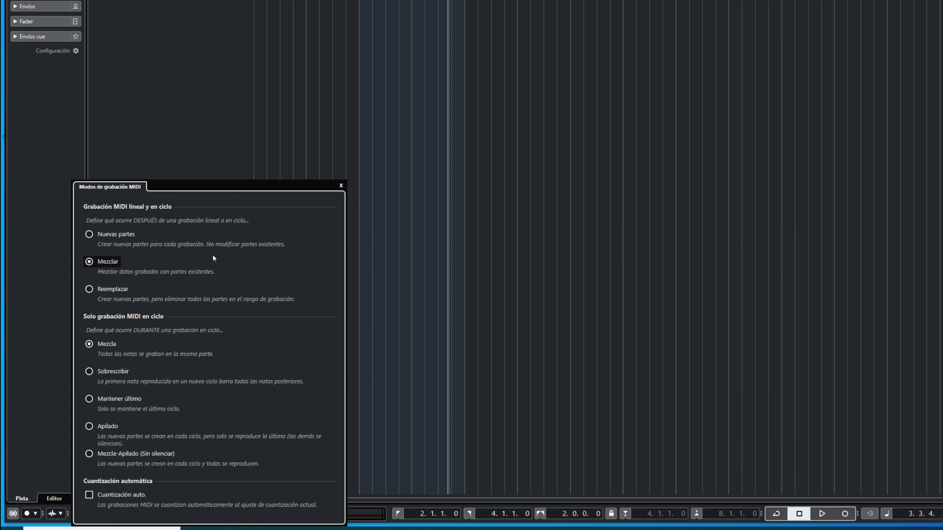
click(340, 186)
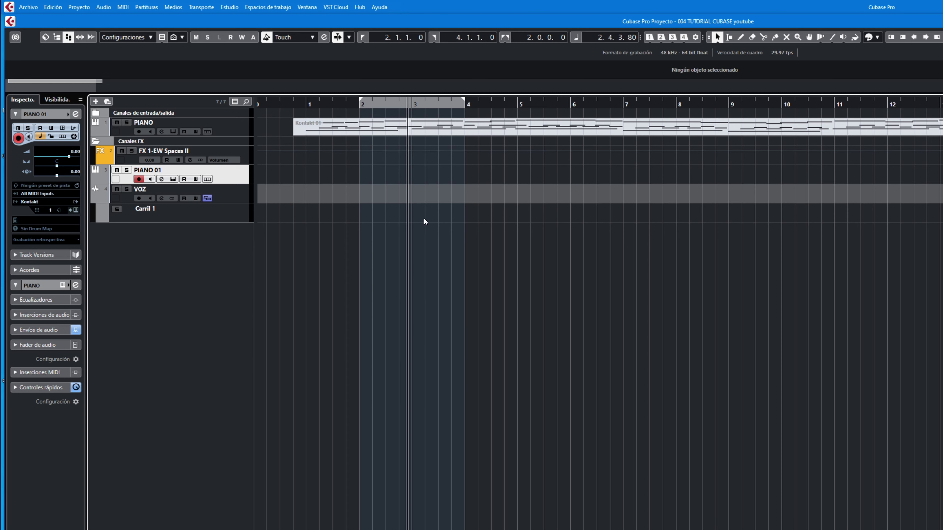
Record two overlapping MIDI passes on the PIANO 01 track from bar 2 in Mezclar mode.
key(KP_1)
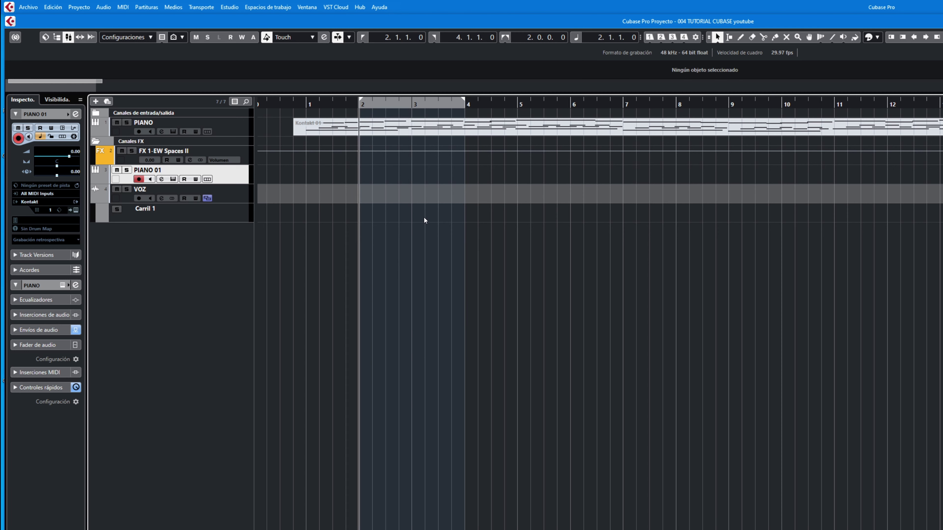
key(KP_Multiply)
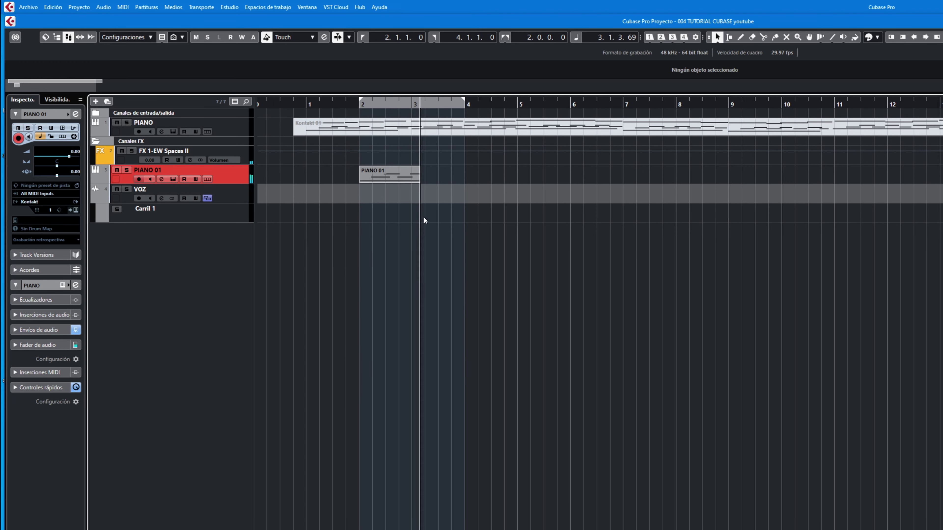
key(KP_0)
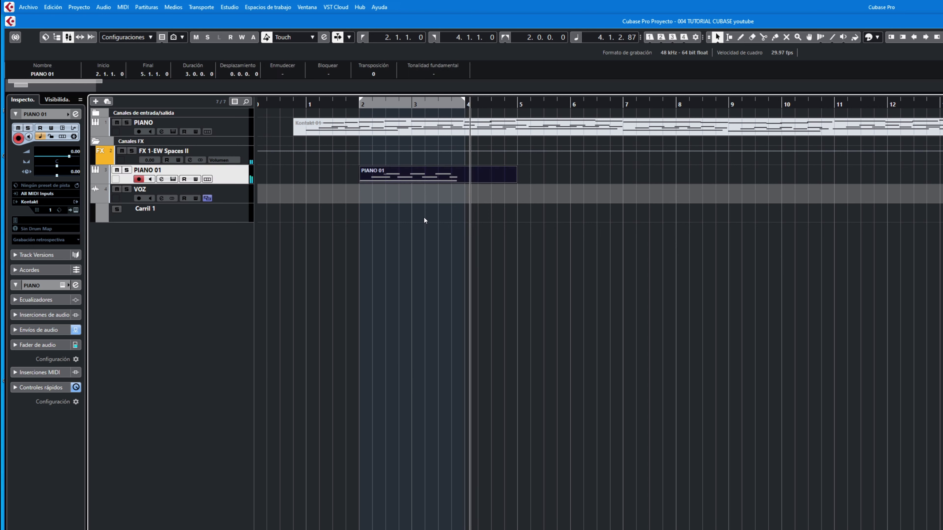
key(KP_0)
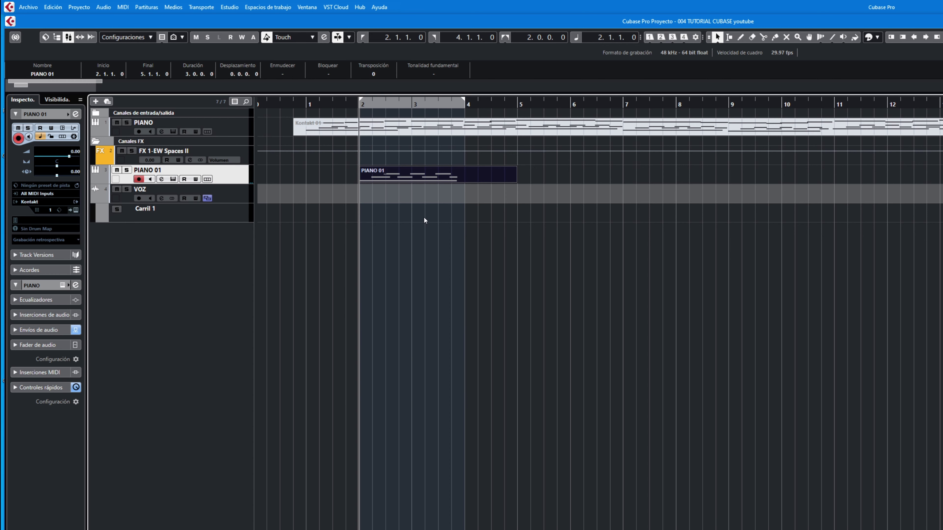
key(KP_Multiply)
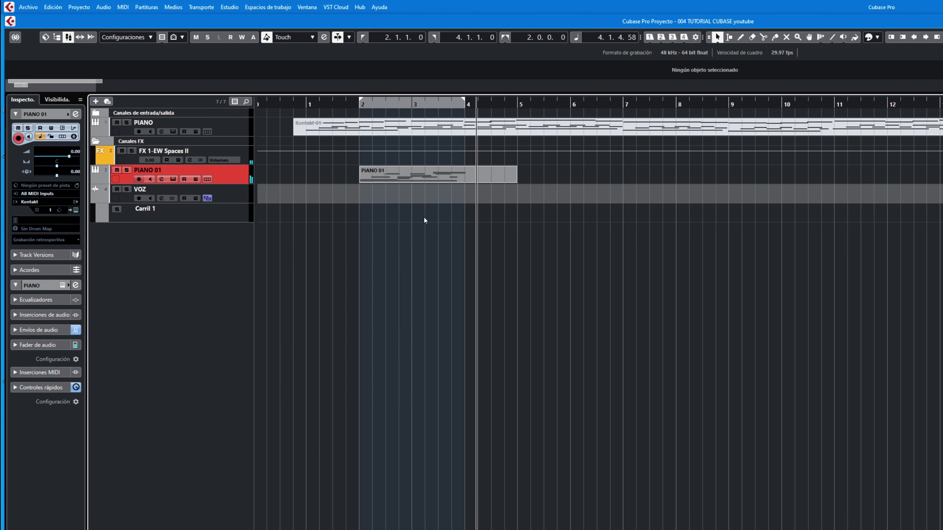
key(space)
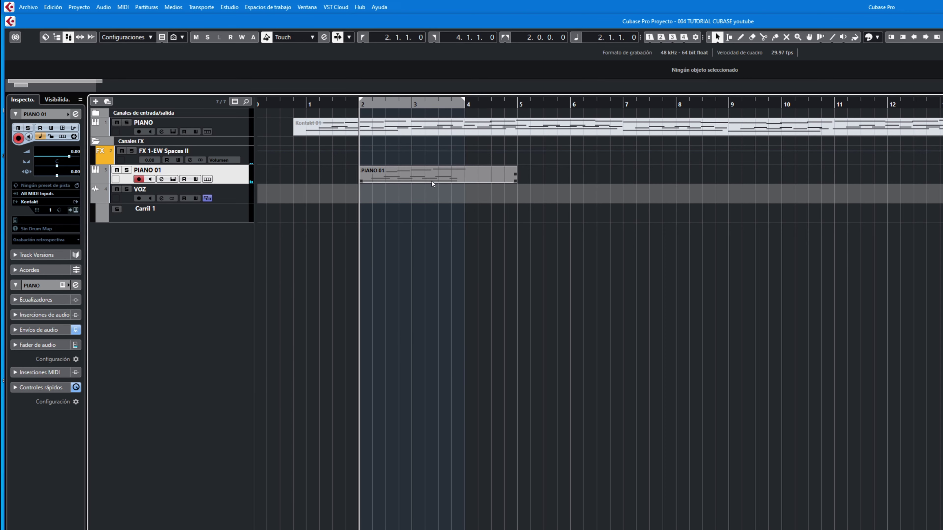
Open the part recorded in Mezclar mode, examine and play its notes, and close the note editor.
double_click(432, 180)
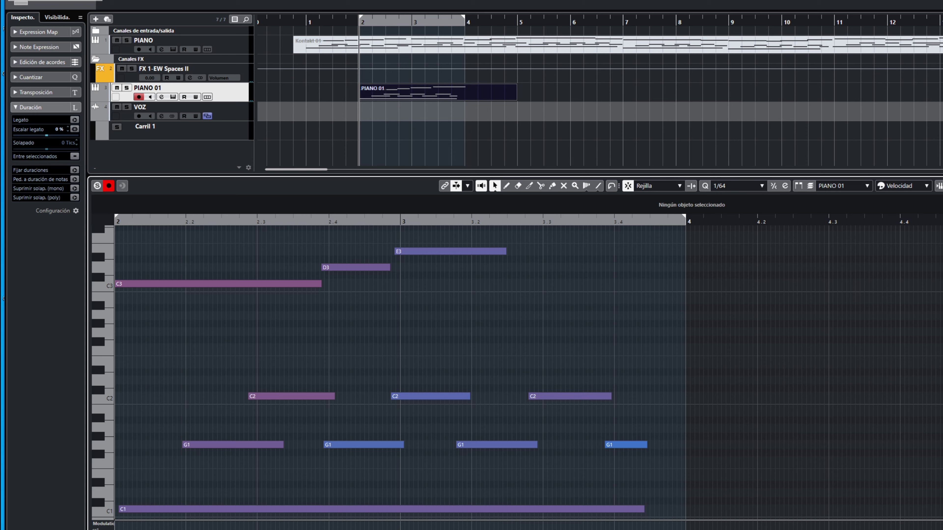
click(941, 186)
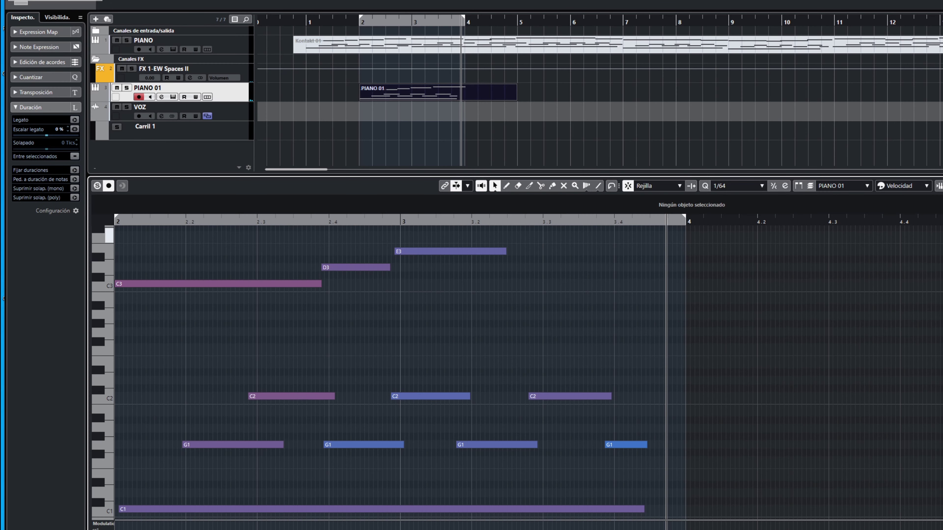
key(Return)
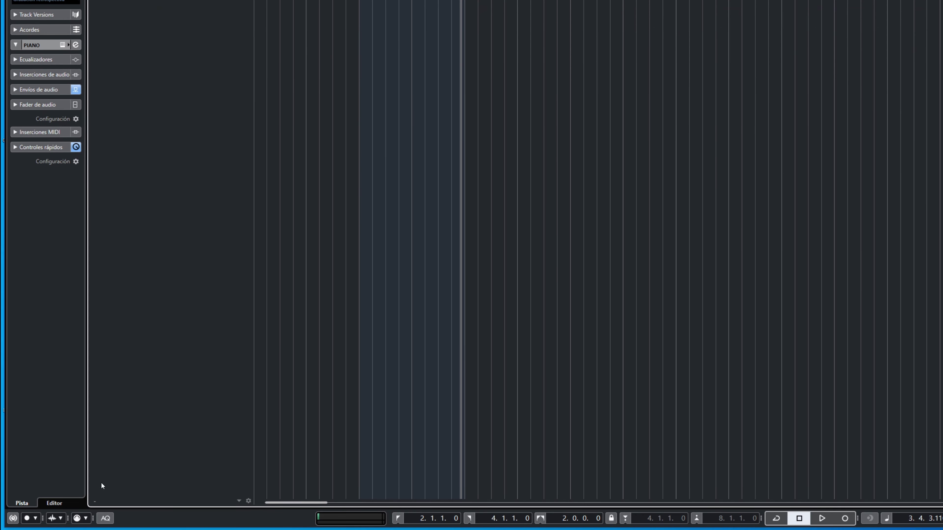
Set the linear and cycle MIDI recording mode to Reemplazar and delete the existing PIANO 01 part.
click(85, 518)
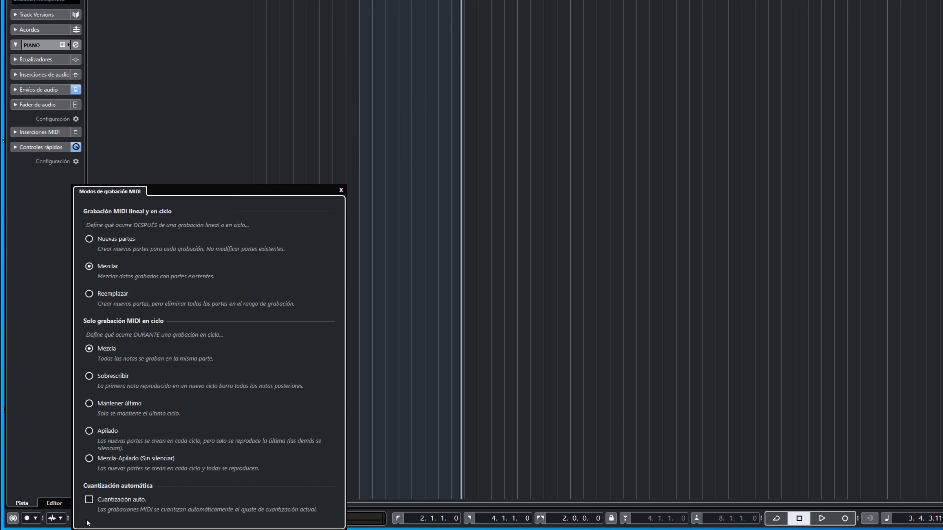
click(89, 293)
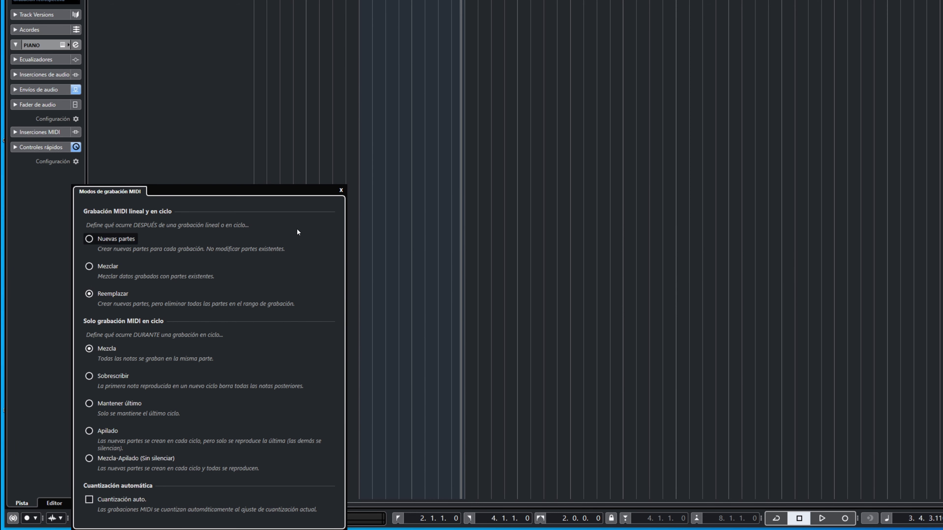
click(341, 190)
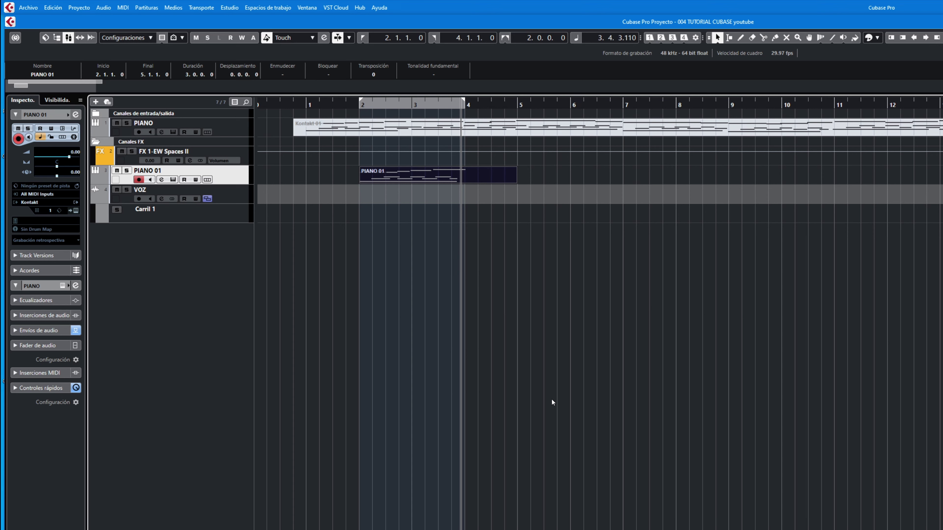
key(Delete)
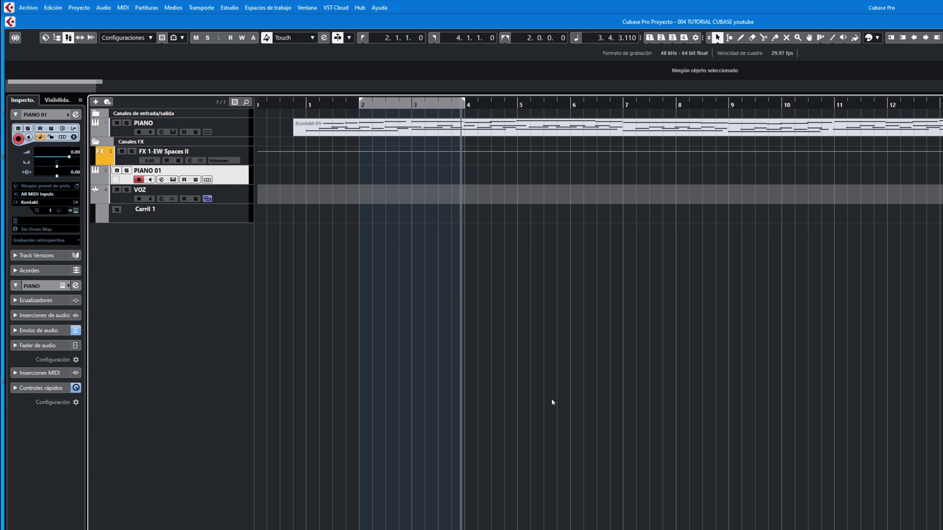
Record two MIDI passes on the PIANO 01 track from bar 2 in Reemplazar mode.
key(space)
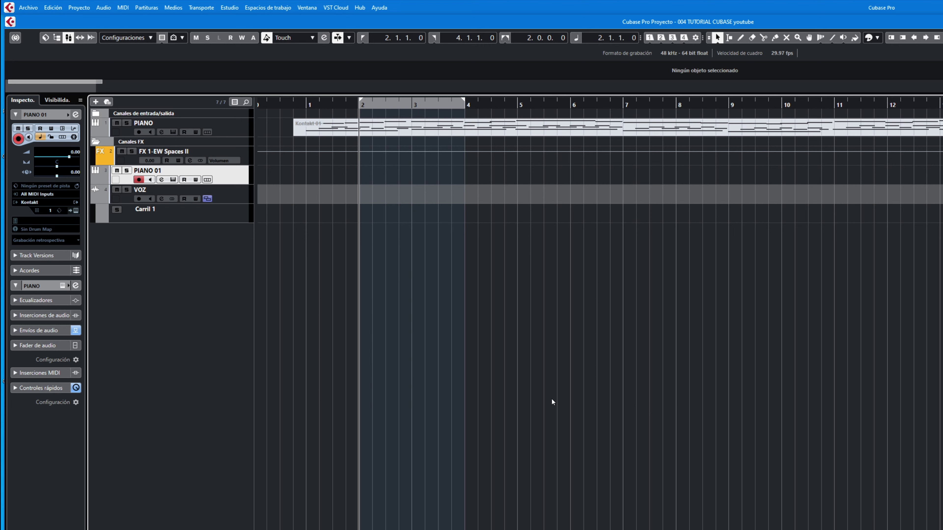
key(KP_Multiply)
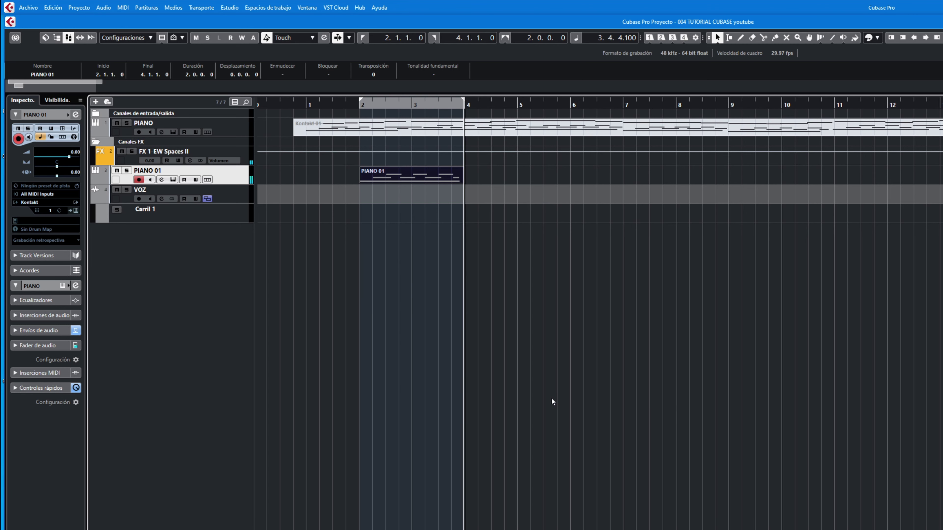
key(KP_1)
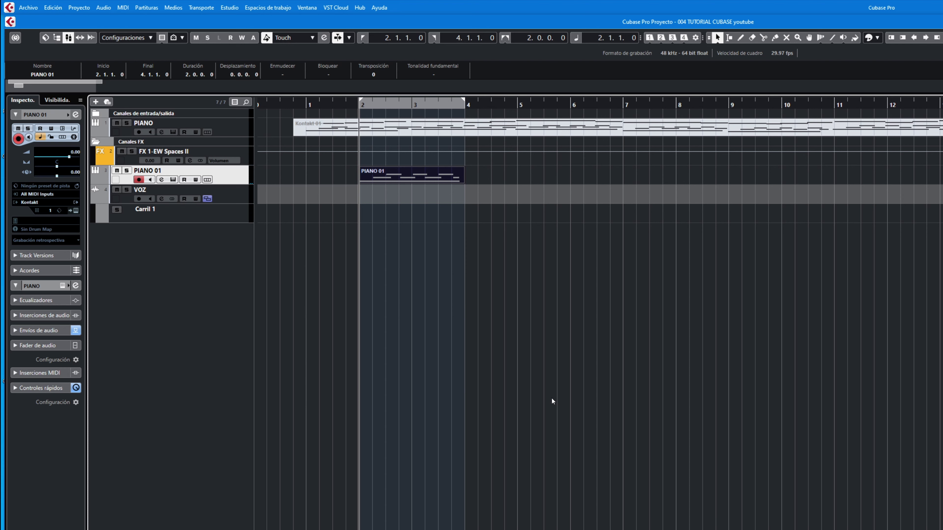
key(KP_Multiply)
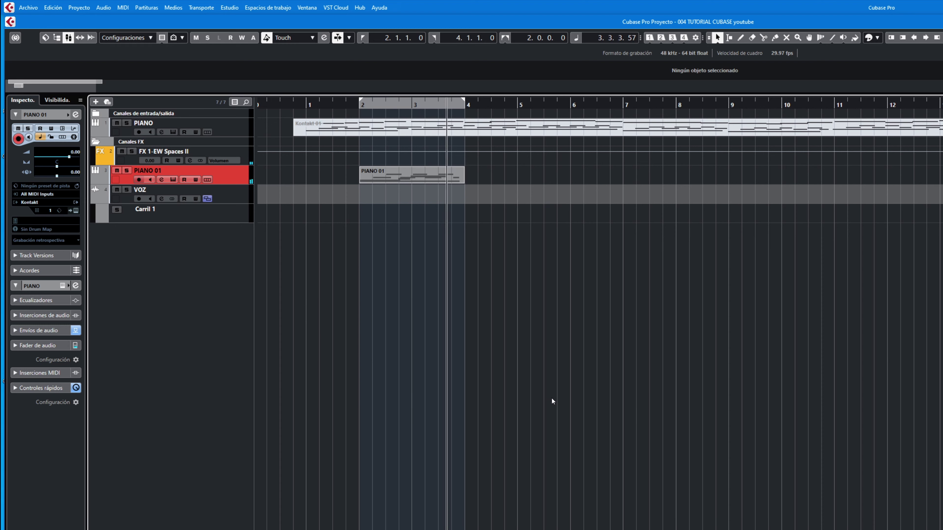
Examine and play the notes of the part recorded in Reemplazar mode, close the note editor, and reopen the MIDI recording modes.
double_click(426, 177)
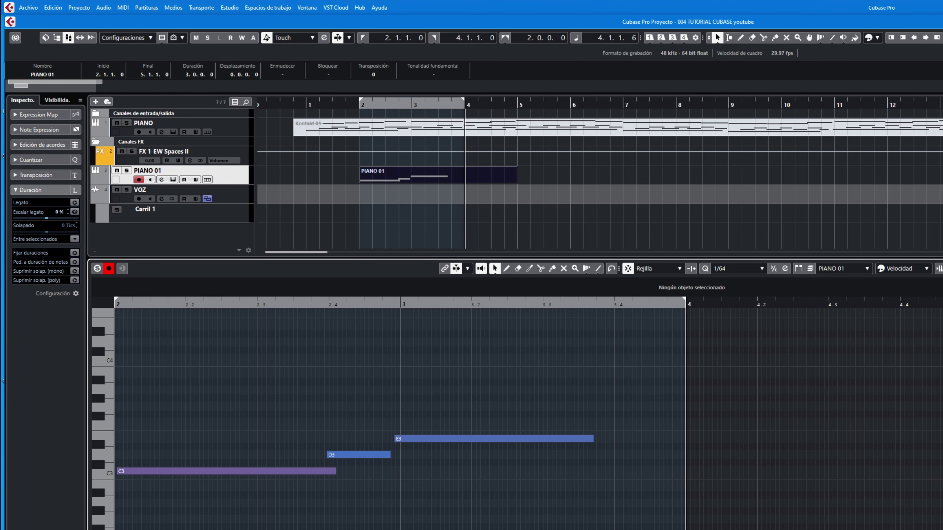
scroll(528, 414, left, 6)
scroll(528, 414, right, 3)
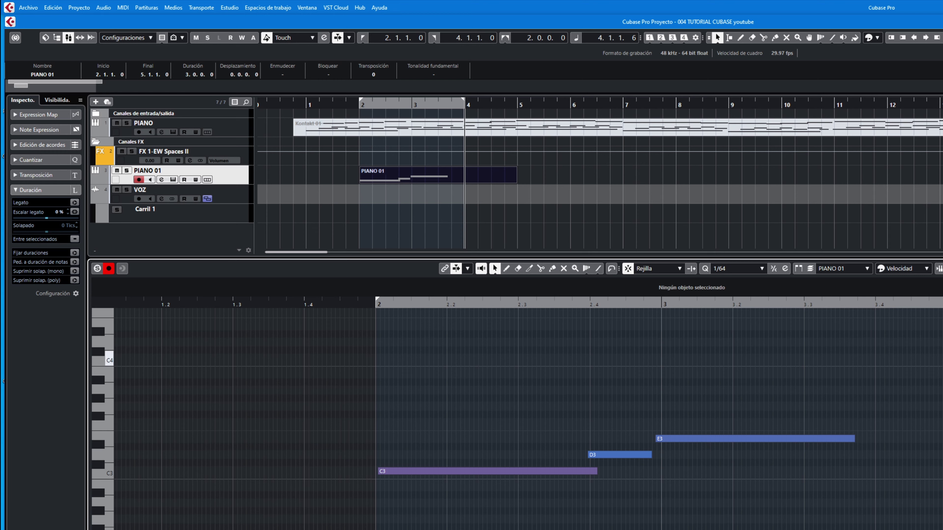
key(space)
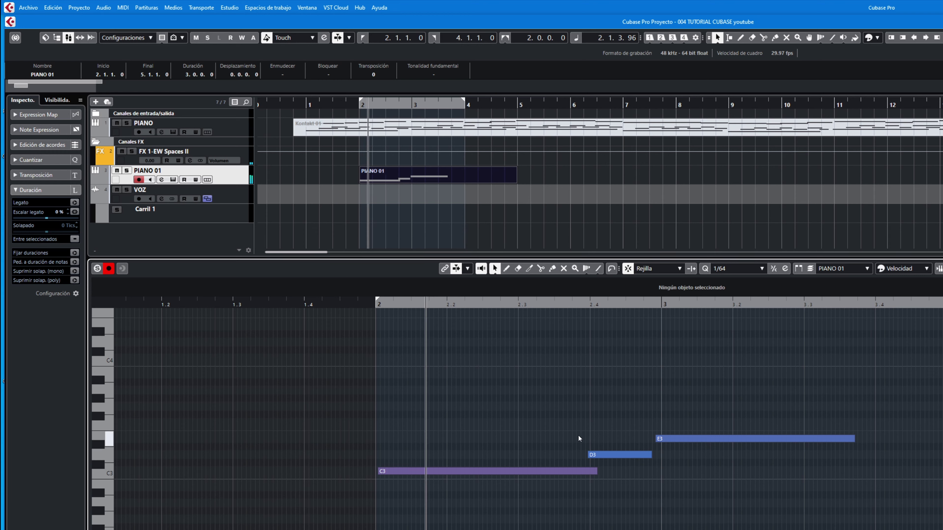
key(space)
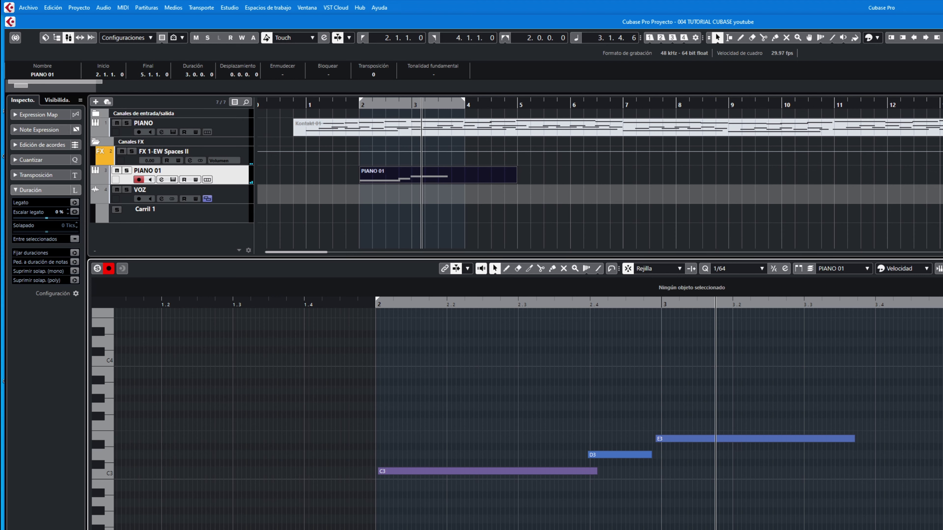
key(Return)
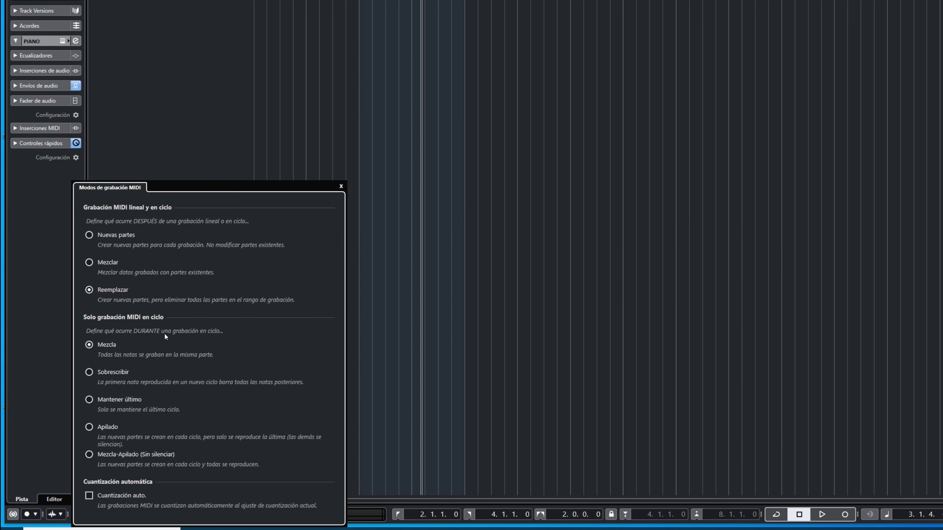
Set the linear and cycle MIDI recording mode to Nuevas partes and extend the cycle range's end to bar 6.
click(90, 235)
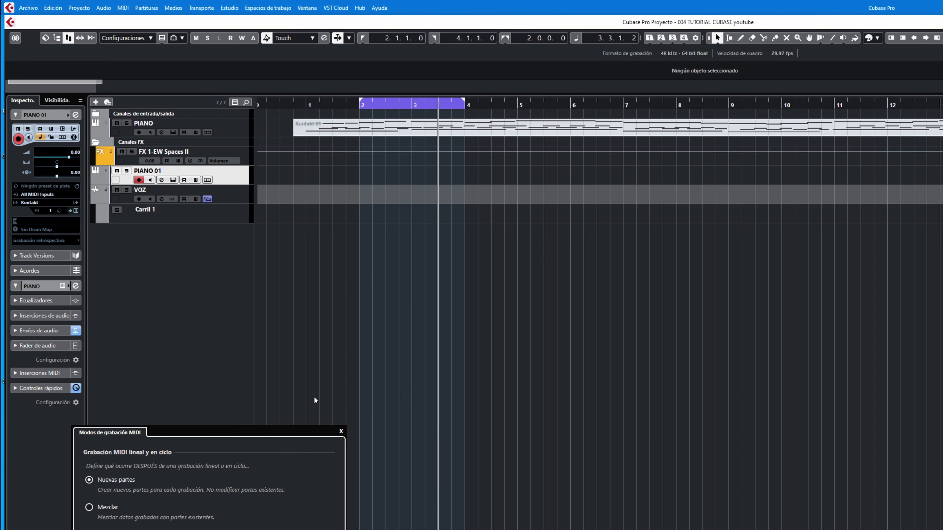
click(341, 431)
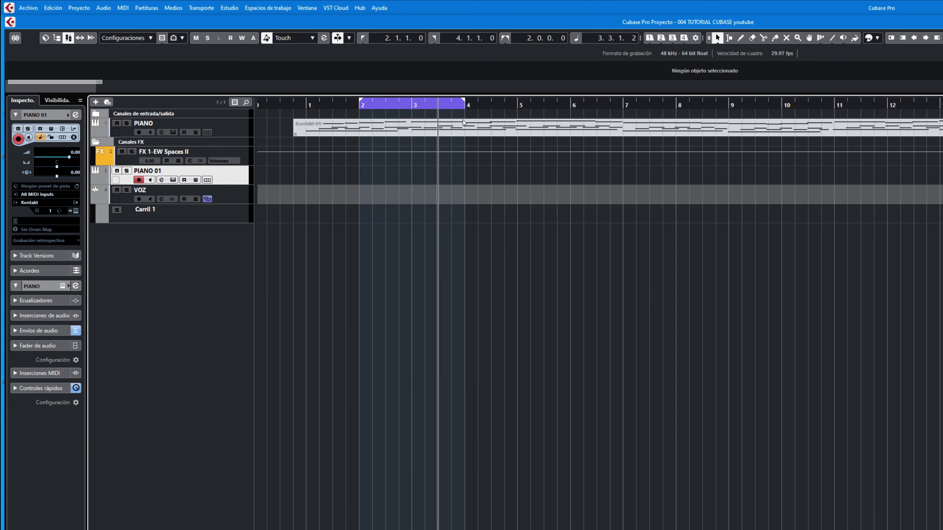
drag(467, 100, 571, 101)
Record MIDI cycle passes on the PIANO 01 track from bar 2 to bar 6 with the Mezcla cycle mode.
key(KP_1)
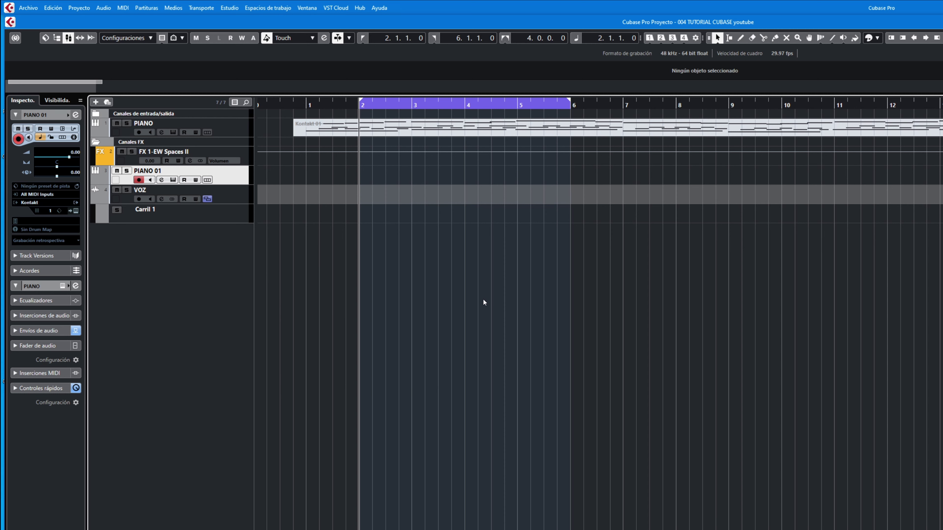
key(KP_Multiply)
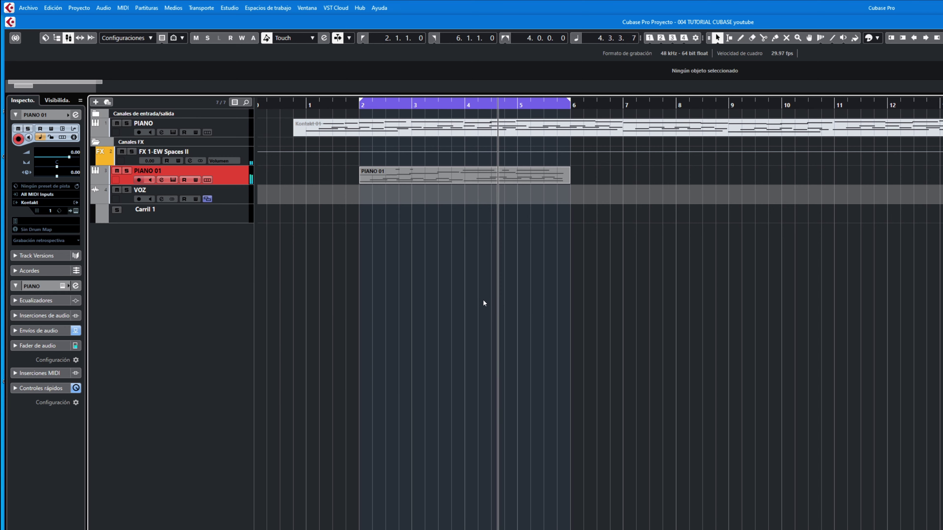
key(space)
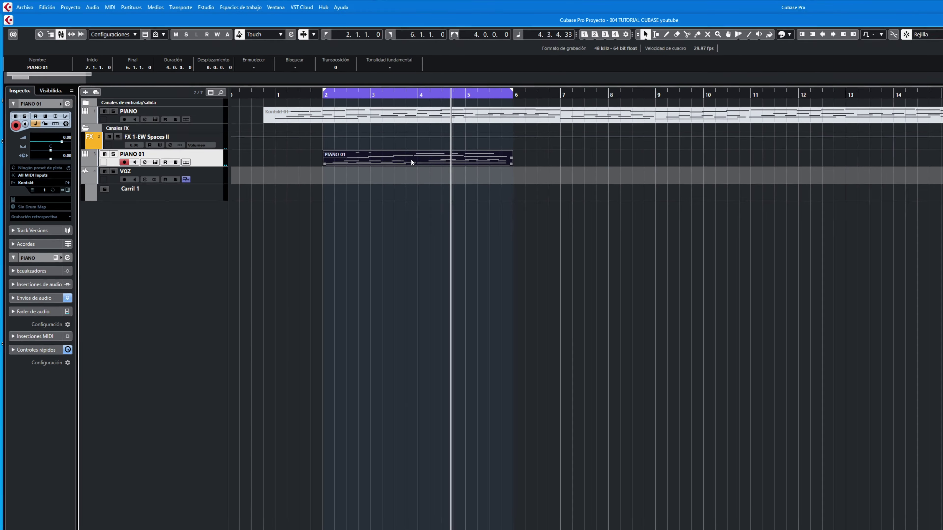
Examine the notes of the part recorded in Mezcla mode, trim the start of the G3 note near bar 4, and close the editor after playback.
double_click(468, 180)
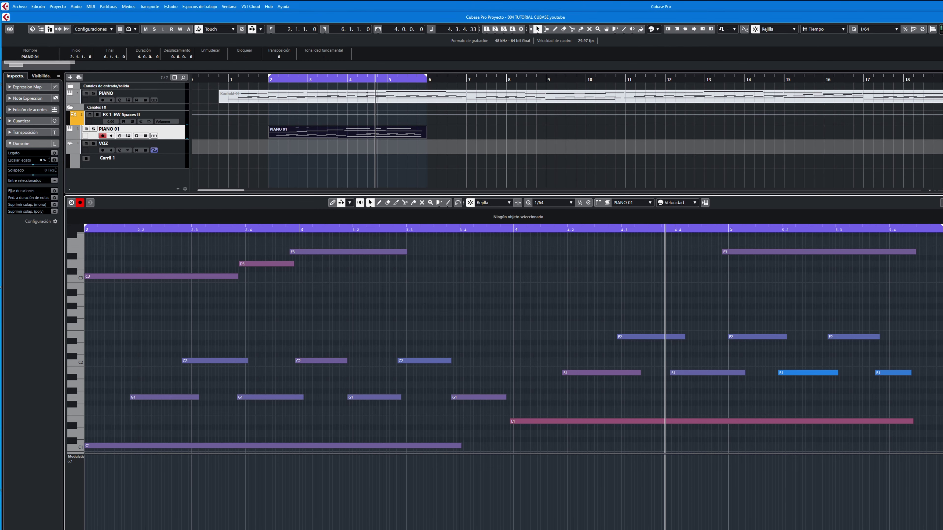
click(941, 203)
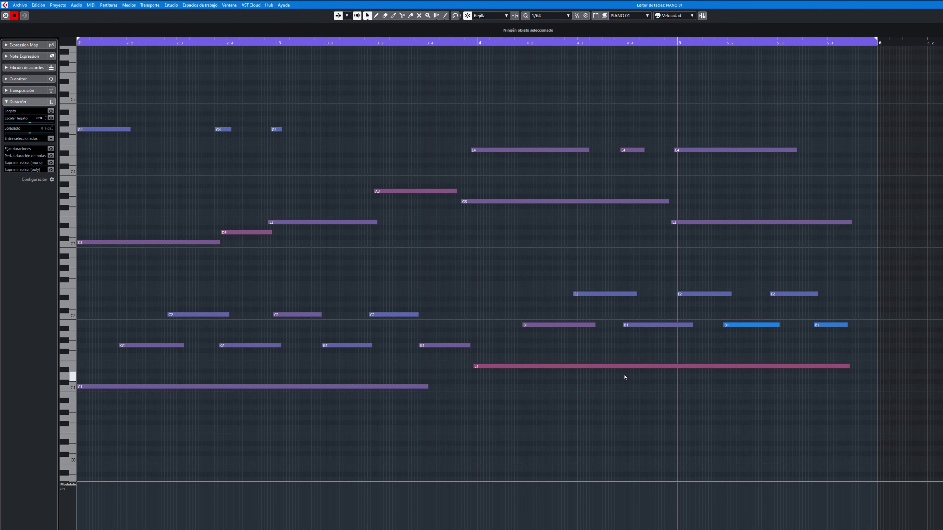
key(space)
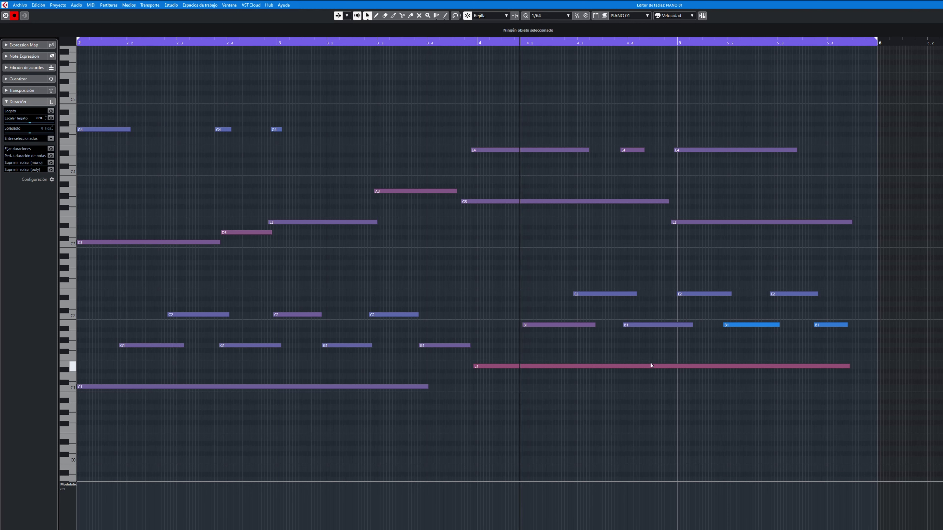
drag(464, 202, 473, 202)
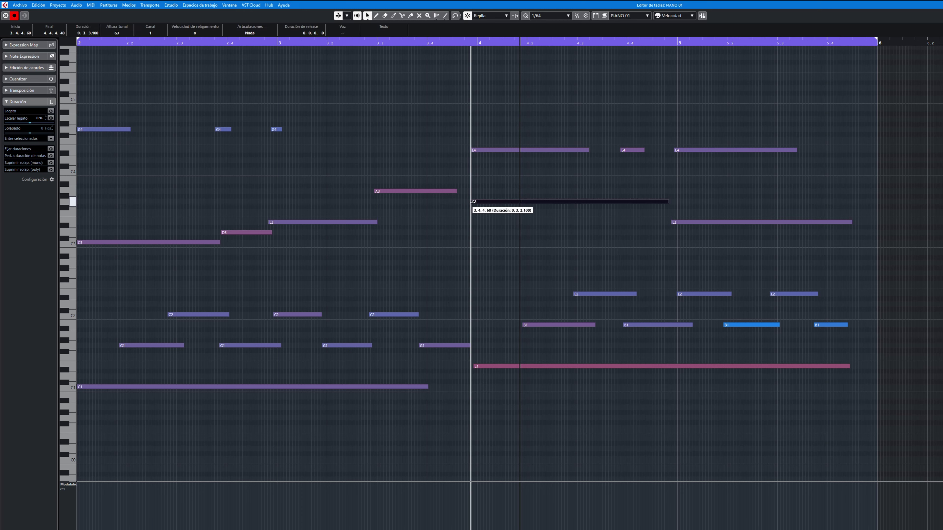
click(317, 43)
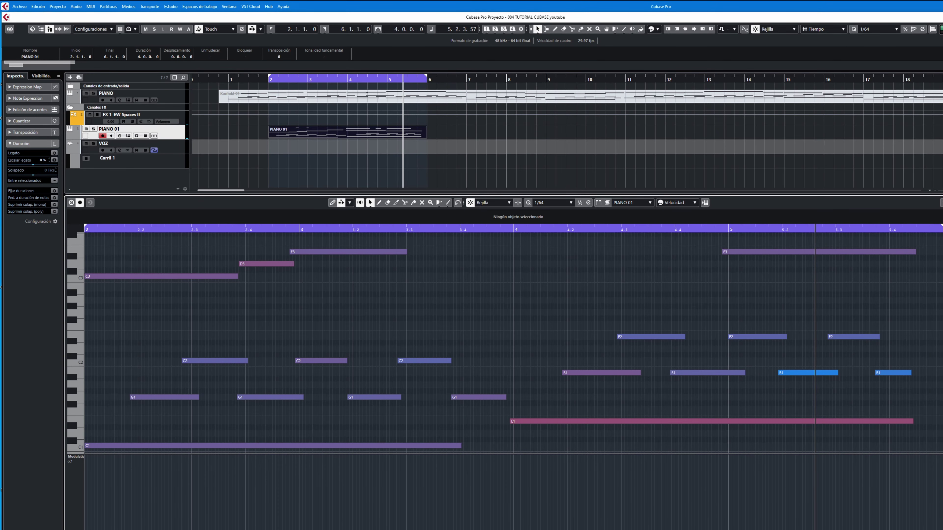
key(ctrl+alt+b)
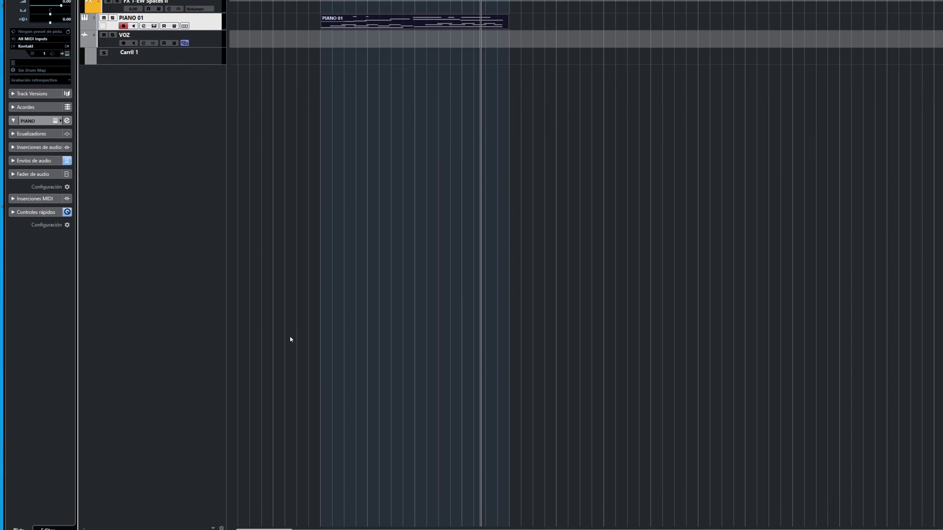
Set the MIDI cycle recording mode to Sobrescribir and delete the existing PIANO 01 part.
click(91, 515)
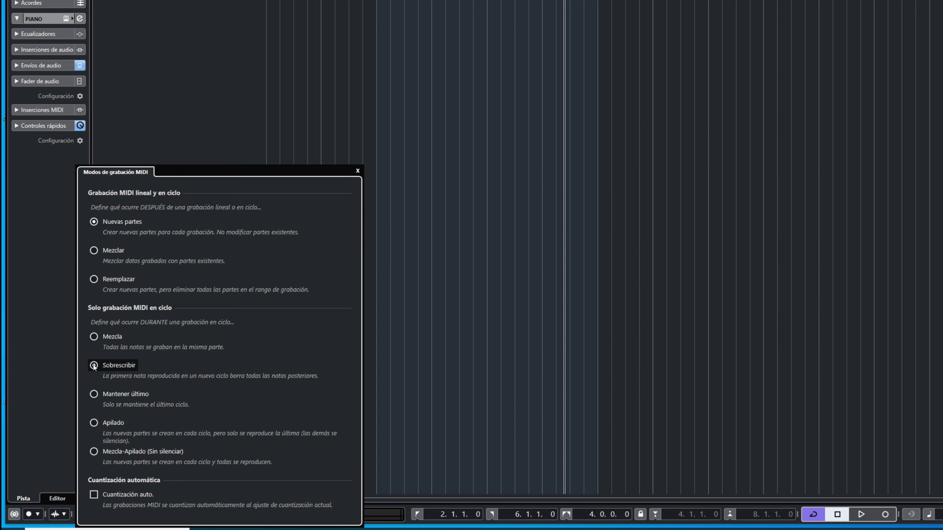
click(427, 84)
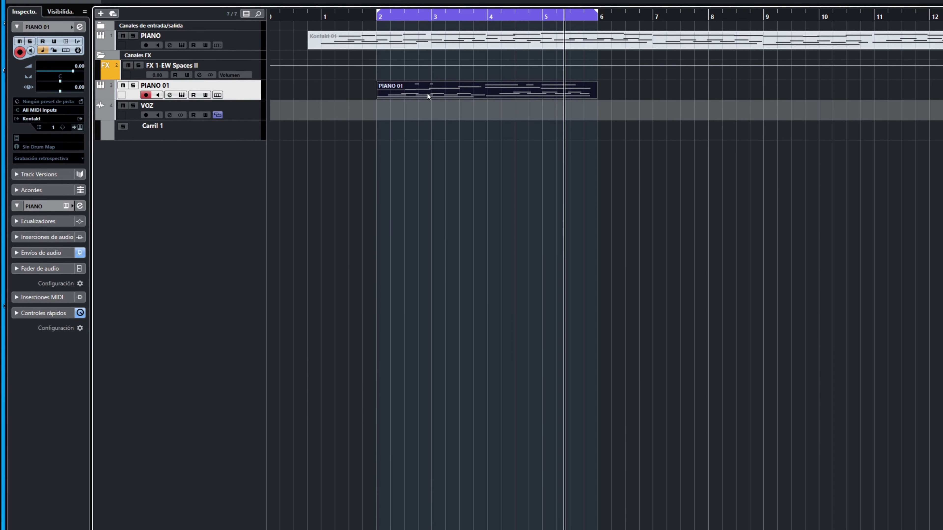
key(Delete)
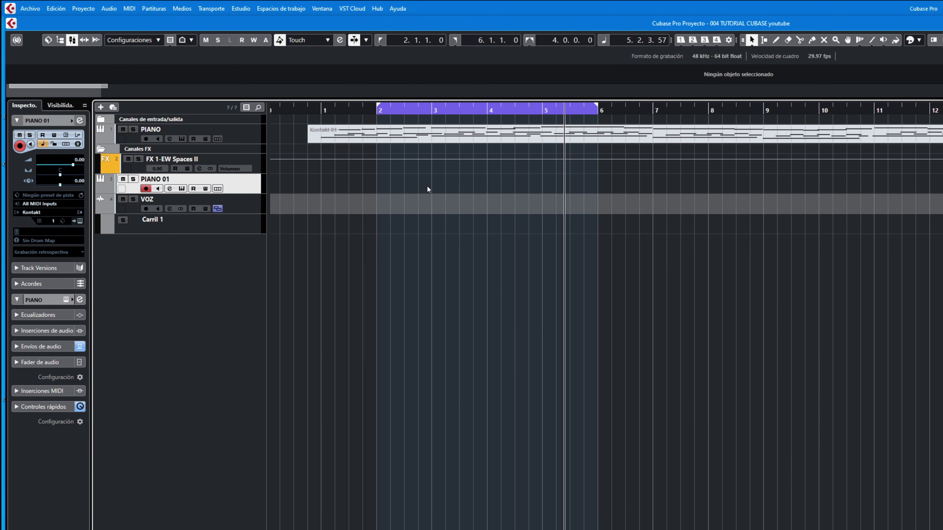
Record MIDI over the bar 2 to 6 cycle on the PIANO 01 track in Sobrescribir mode.
key(KP_1)
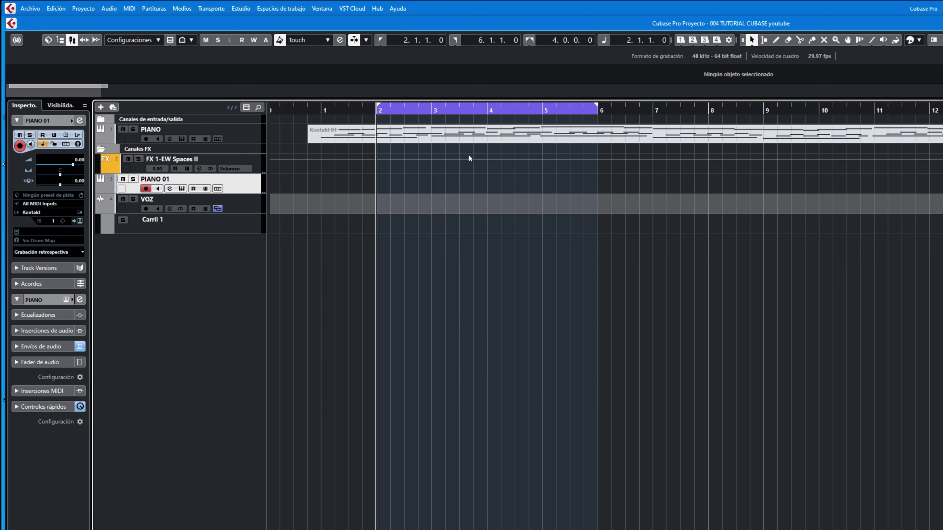
key(KP_Multiply)
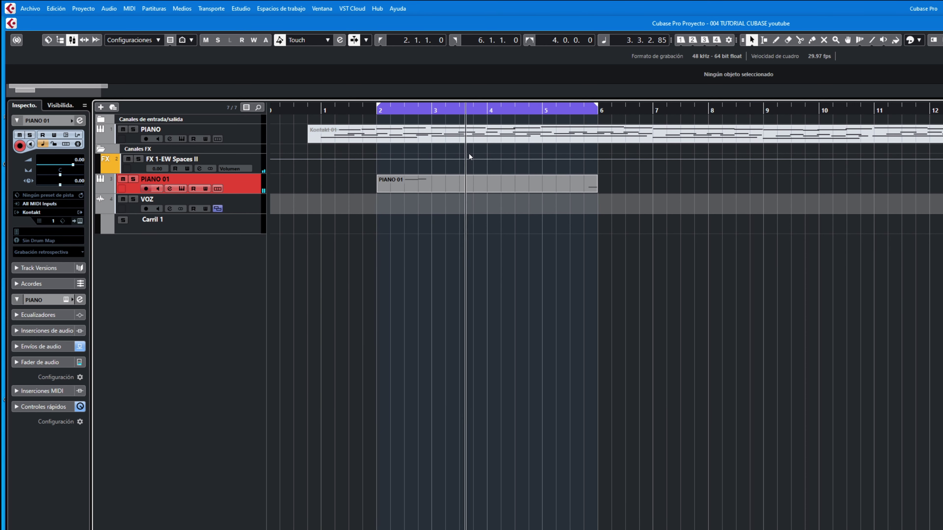
key(space)
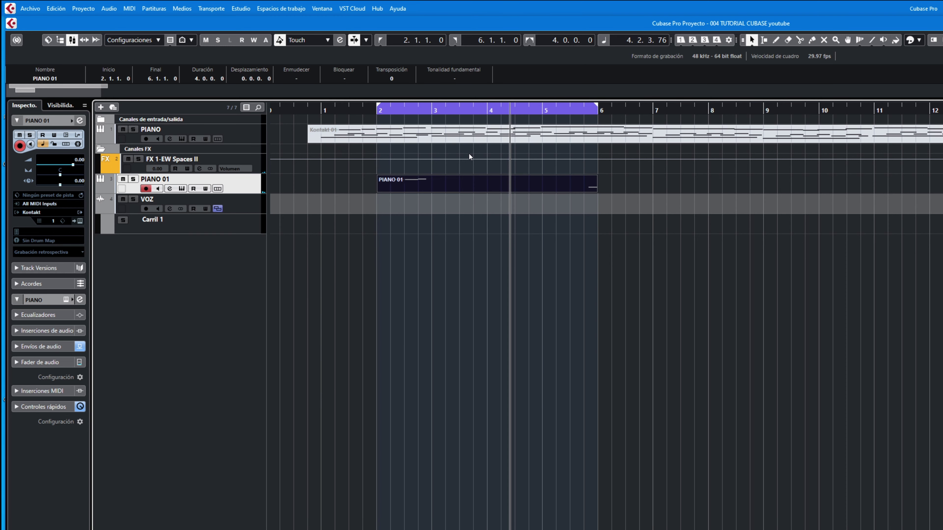
Open the part recorded in Sobrescribir mode and examine its notes.
double_click(462, 186)
scroll(530, 217, up, 5)
scroll(580, 232, down, 5)
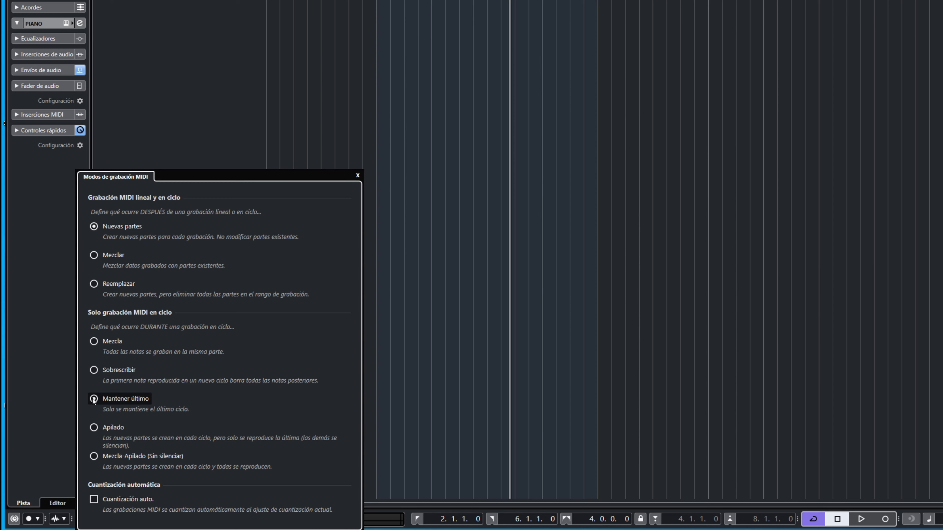
With the MIDI cycle mode set to Mantener último, record on the emptied PIANO 01 track from bar 2 into a second cycle.
click(357, 175)
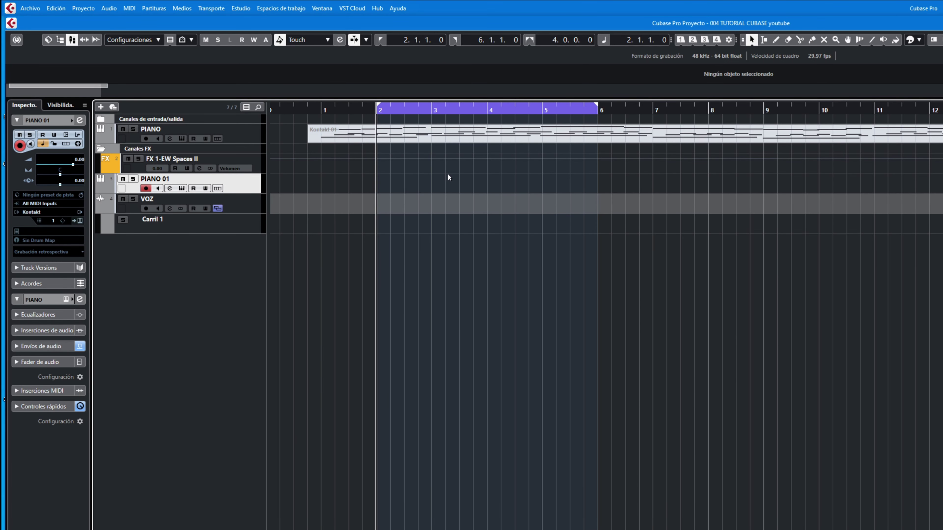
key(KP_Multiply)
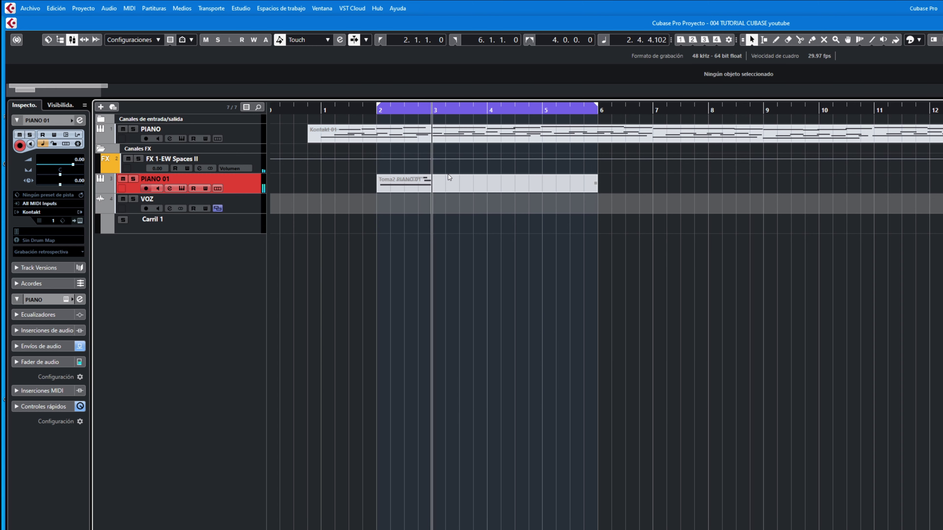
key(space)
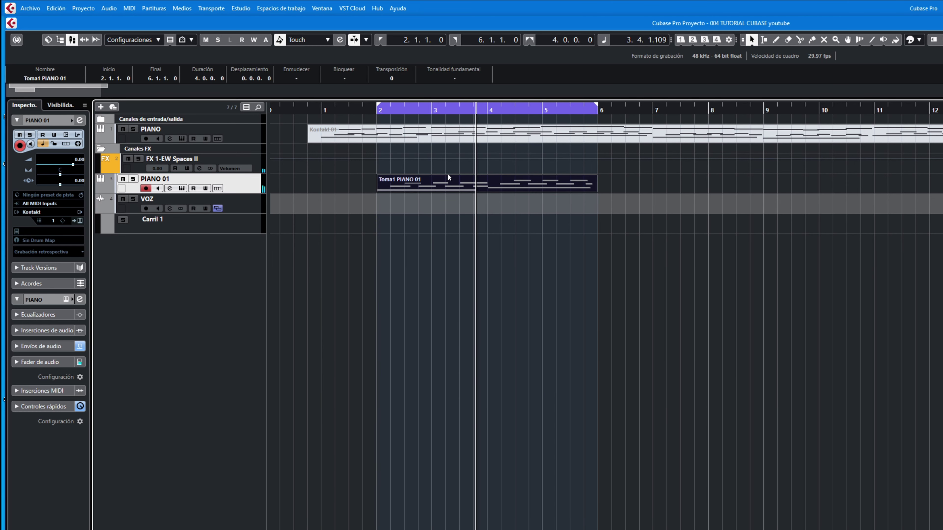
Record another MIDI pass from bar 2 over the existing Toma1 part on the PIANO 01 track.
key(KP_1)
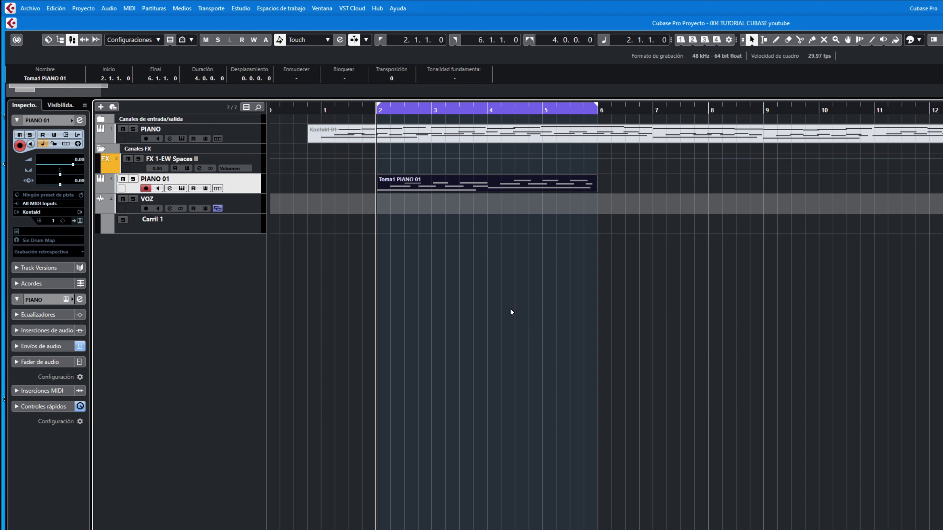
key(KP_Multiply)
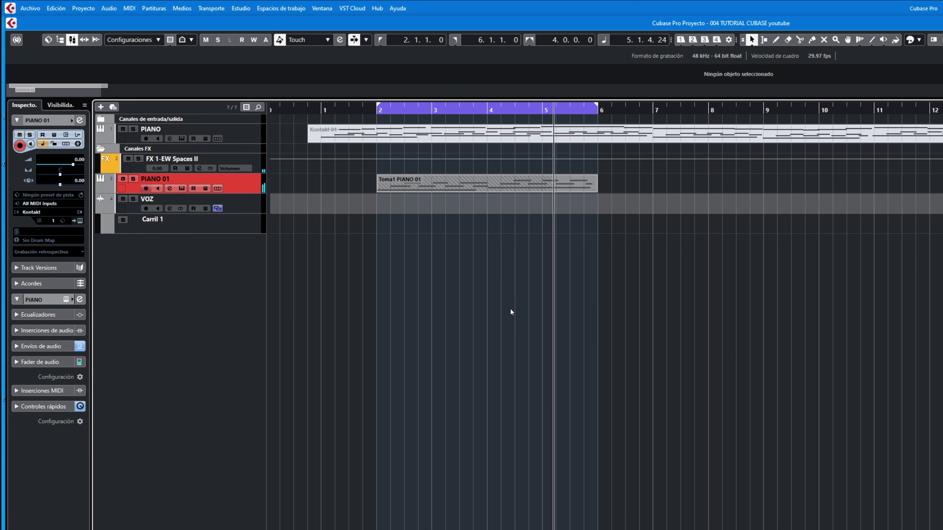
key(space)
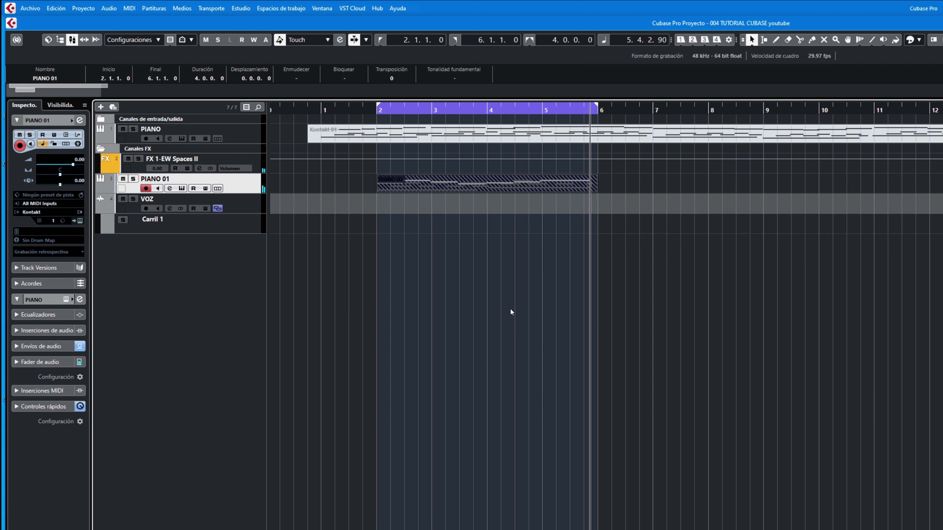
Join the overlapping parts on the PIANO 01 track into one with the Glue tool.
right_click(342, 260)
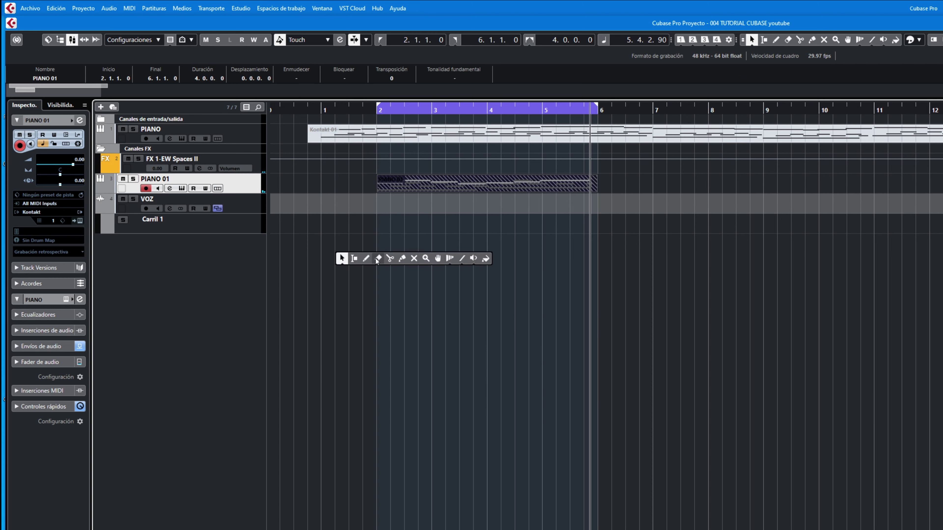
click(403, 259)
click(428, 183)
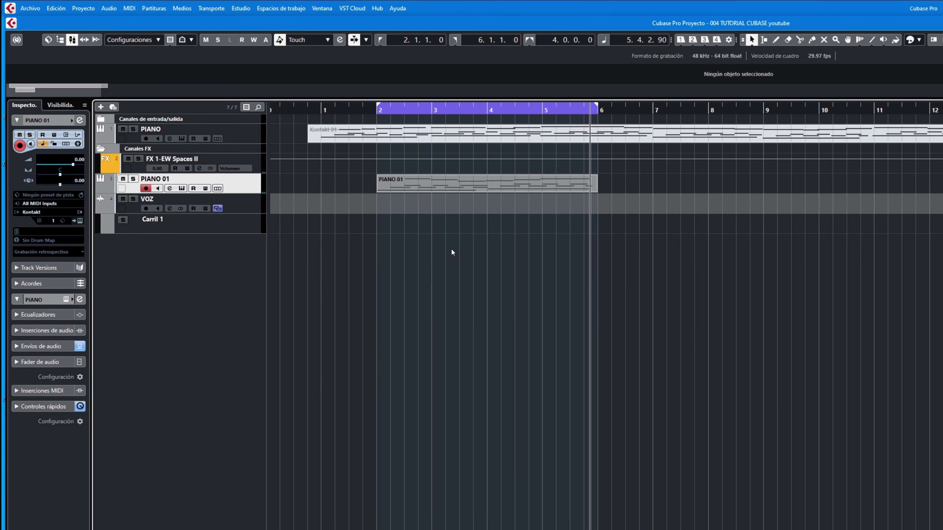
Open the glued PIANO 01 part, examine and play its combined notes, and close the note editor.
double_click(456, 182)
key(space)
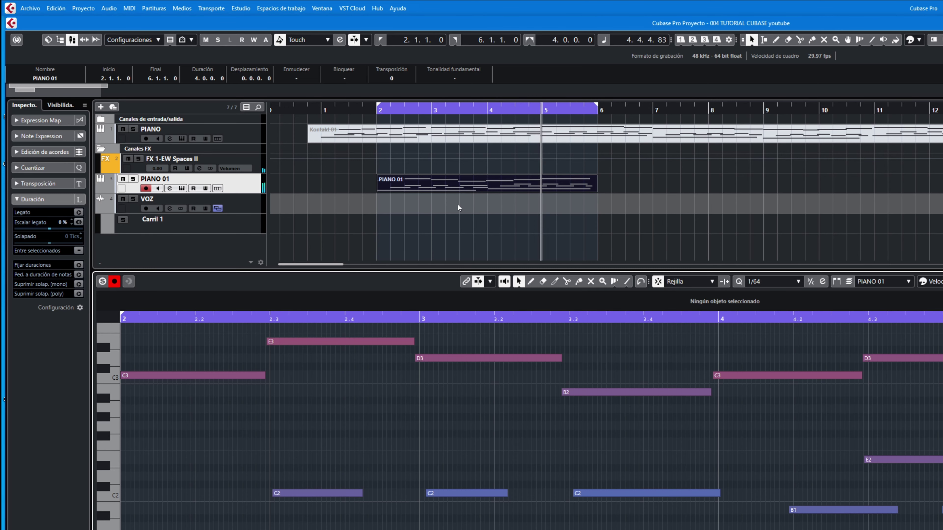
key(space)
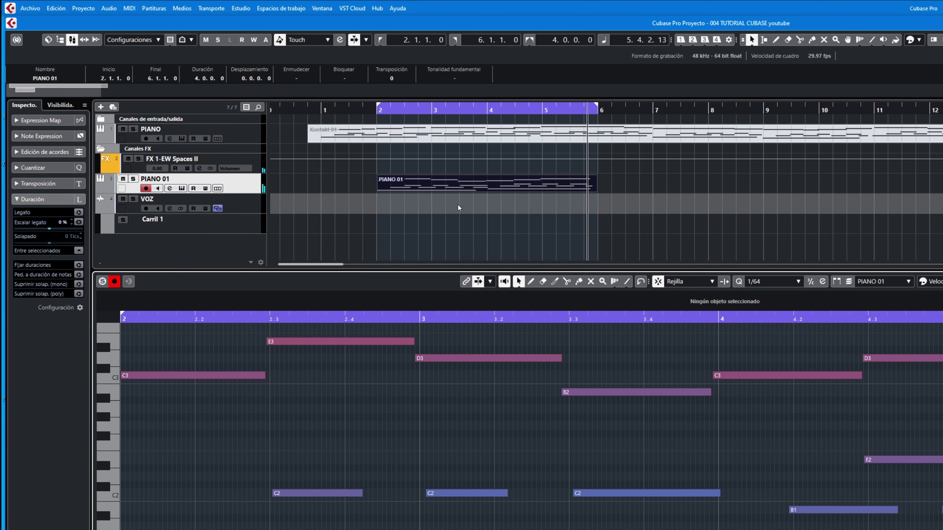
click(941, 281)
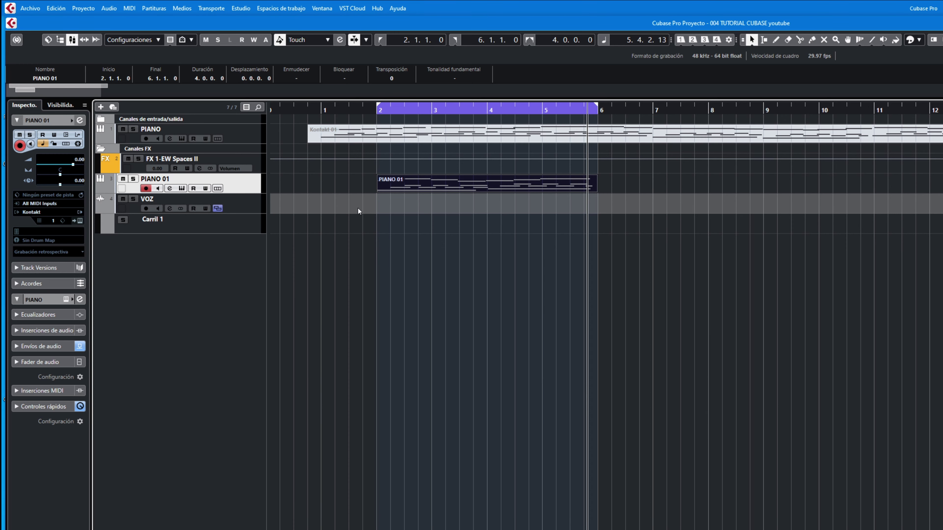
Delete the glued PIANO 01 part and switch MIDI cycle recording to stacked takes.
click(356, 177)
click(416, 187)
key(Delete)
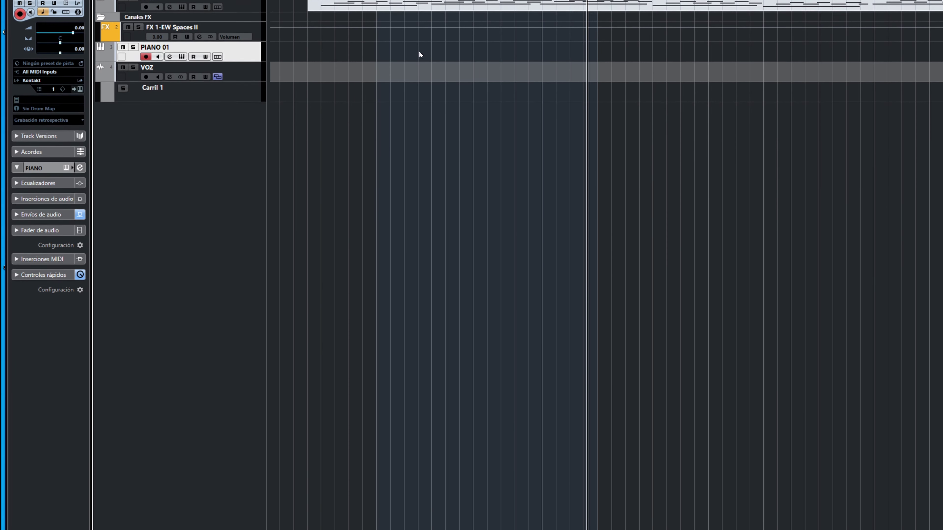
click(89, 513)
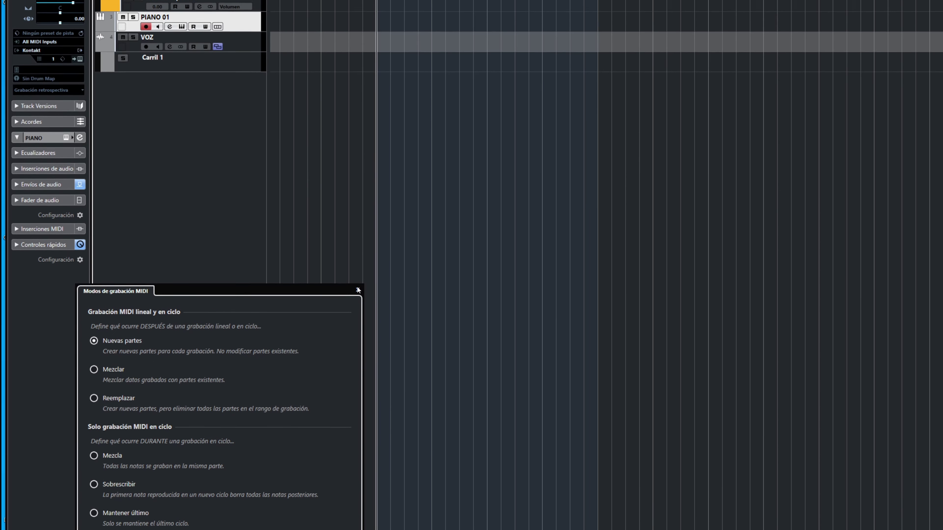
click(357, 171)
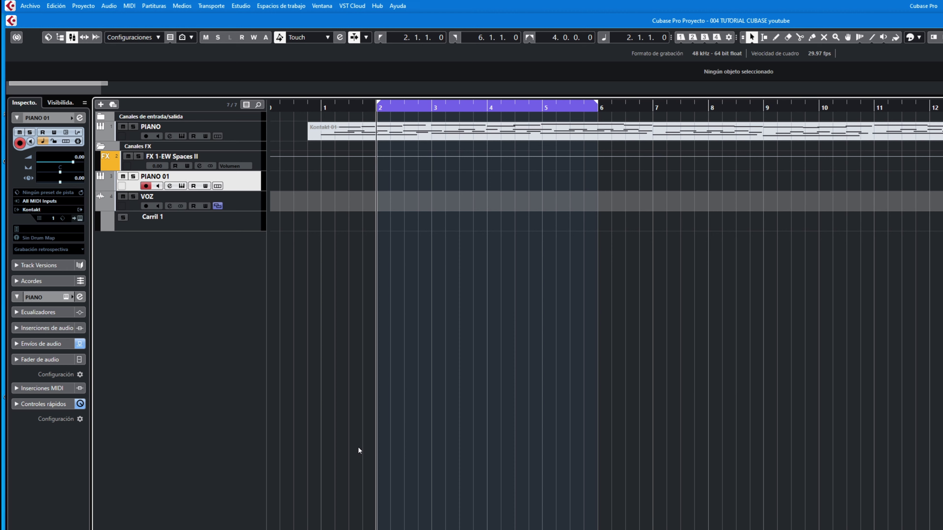
Record three stacked MIDI cycle takes on the PIANO 01 track from bar 2 to bar 6 and display its lanes.
key(KP_Multiply)
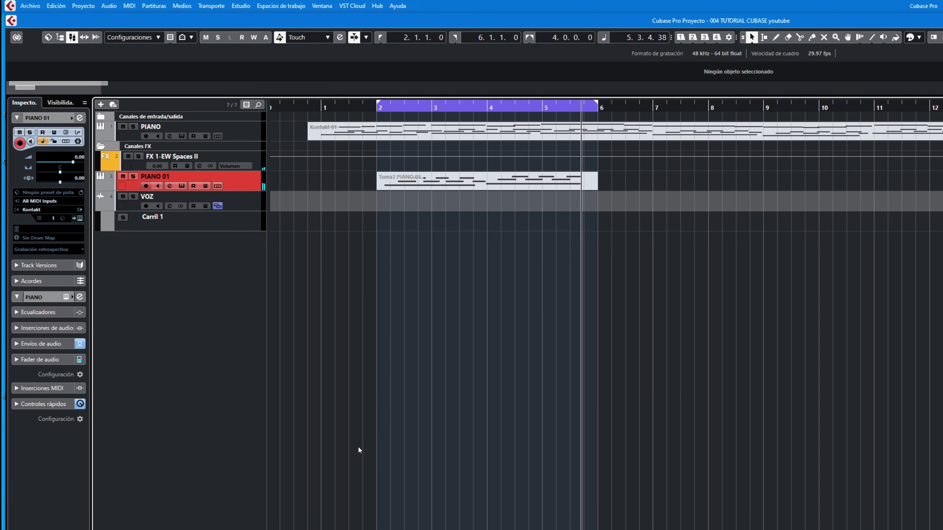
key(space)
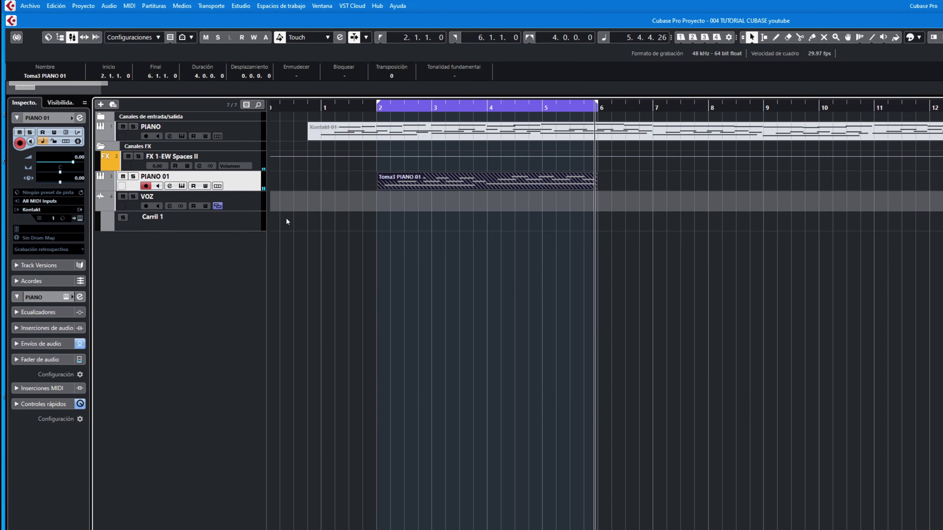
click(217, 186)
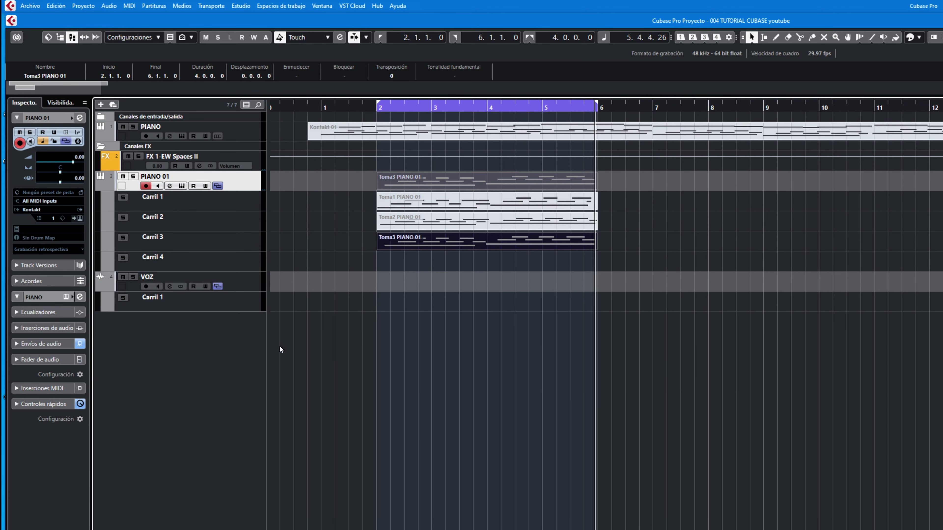
Solo Carril 1 on the PIANO 01 track and unmute the Toma2 and Toma1 takes with the Mute tool.
key(KP_1)
key(space)
click(123, 197)
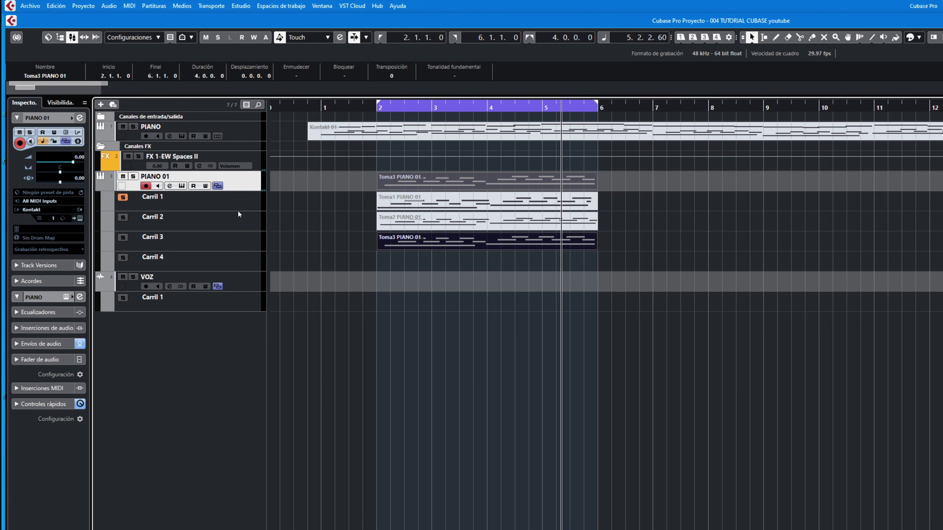
right_click(333, 236)
click(405, 237)
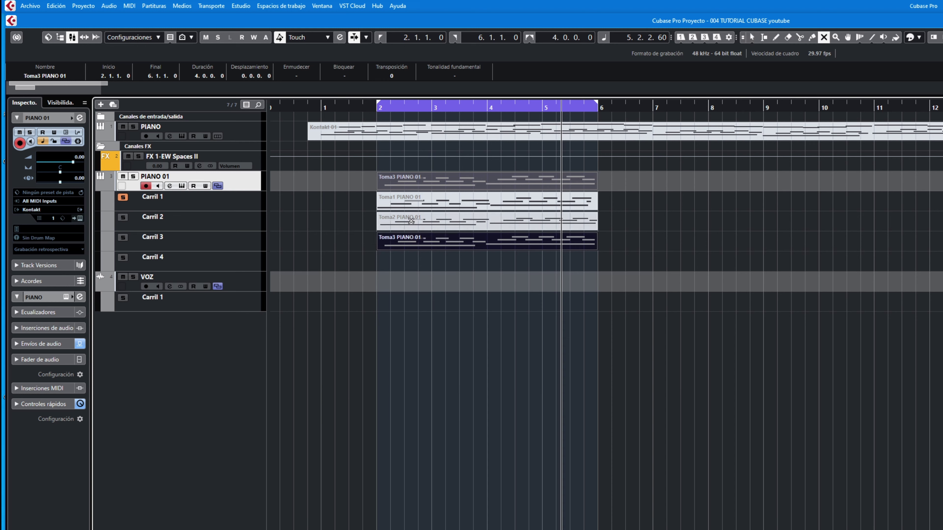
click(411, 221)
click(412, 202)
Play the cycle and audition the PIANO 01 takes separately by soloing Carril 2, Carril 3 and Carril 1 in turn.
key(space)
key(space)
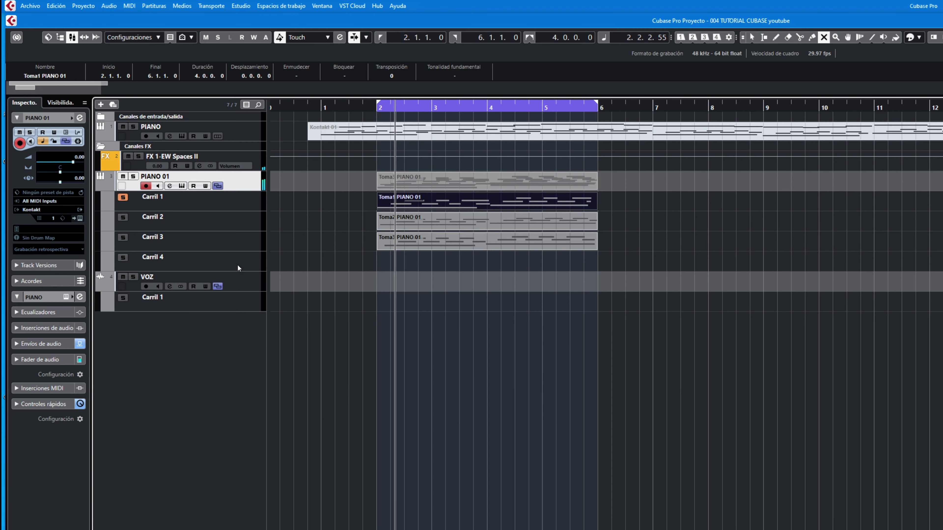
click(123, 217)
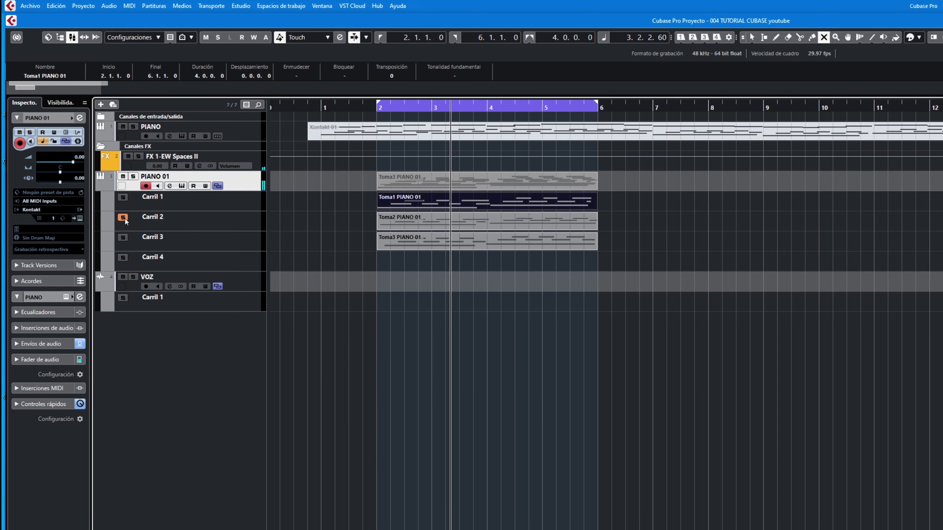
click(123, 238)
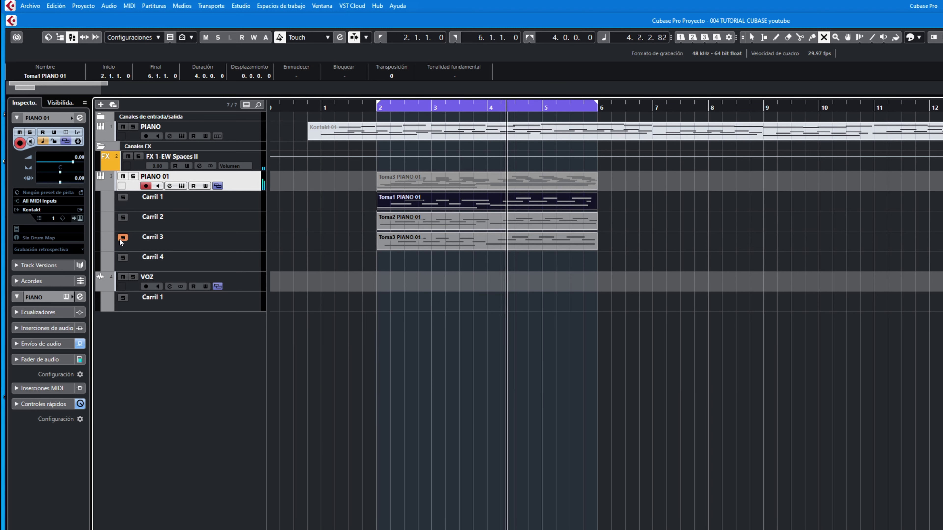
click(122, 218)
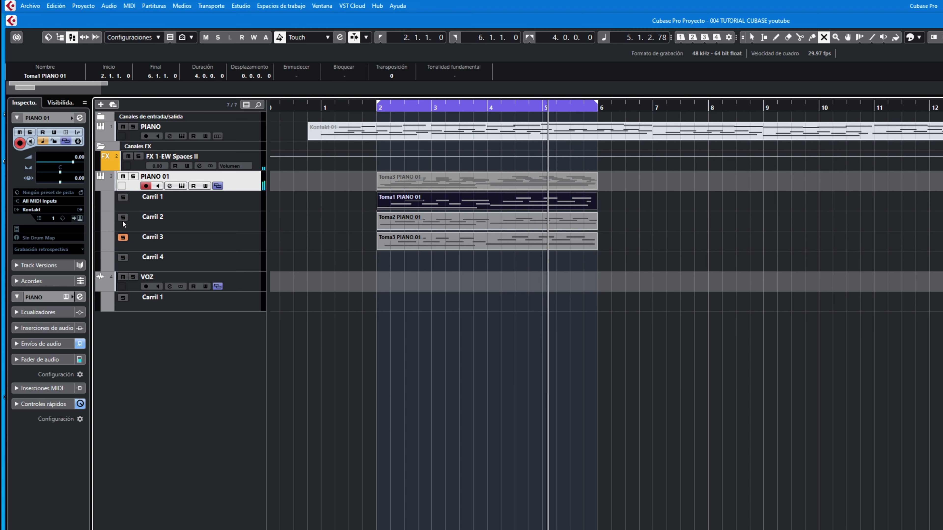
click(124, 199)
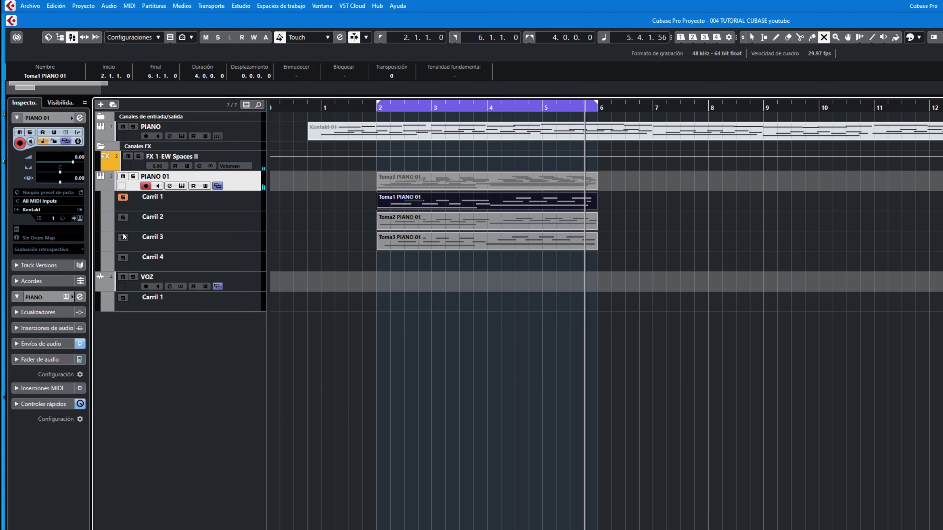
Delete all three takes on the PIANO 01 track and set MIDI cycle recording to Mezcla-Apilado (Sin silenciar).
drag(349, 167, 585, 283)
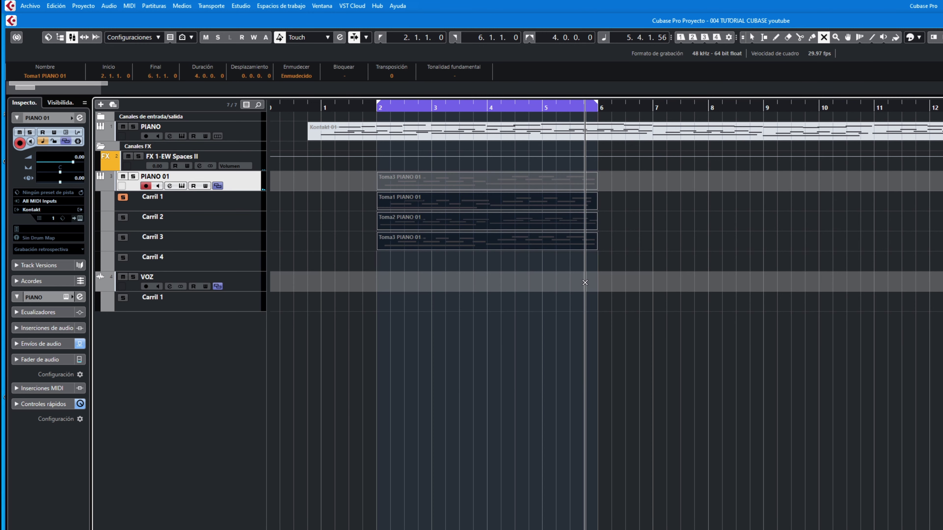
key(Delete)
key(1)
click(86, 524)
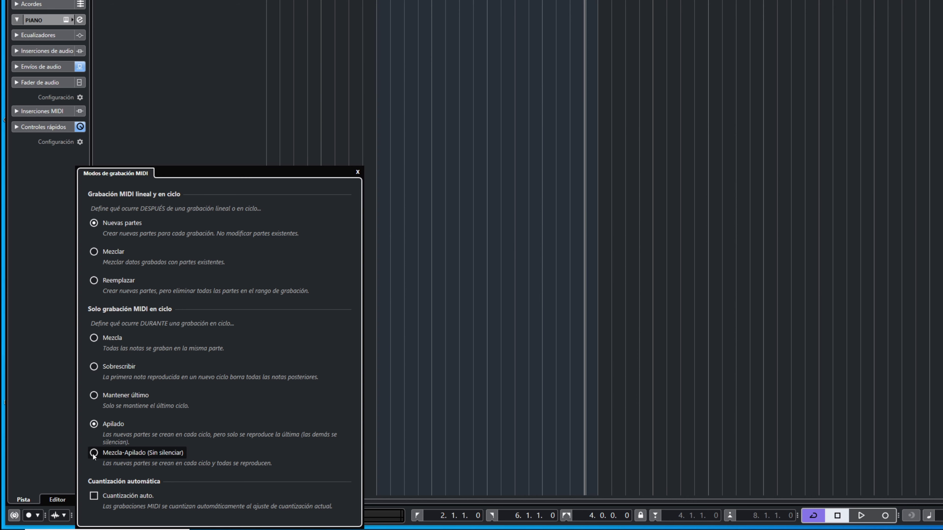
click(93, 453)
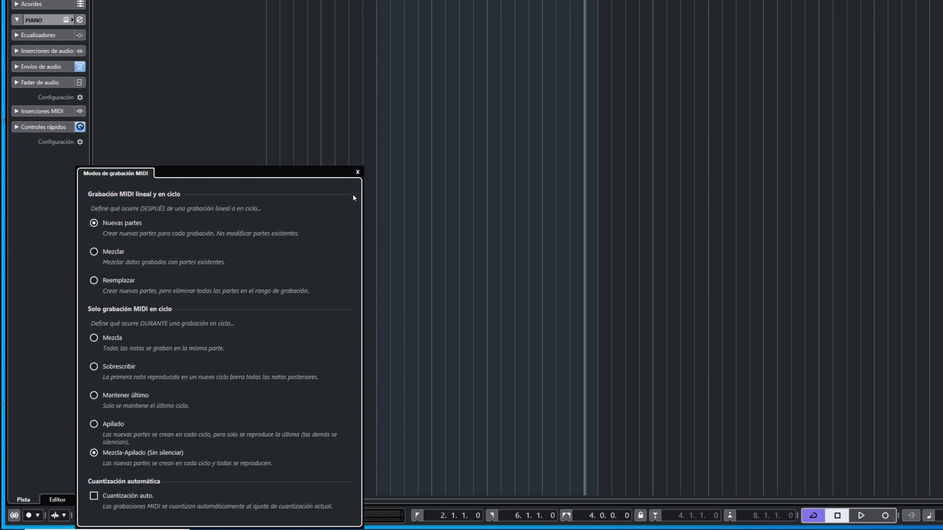
click(356, 172)
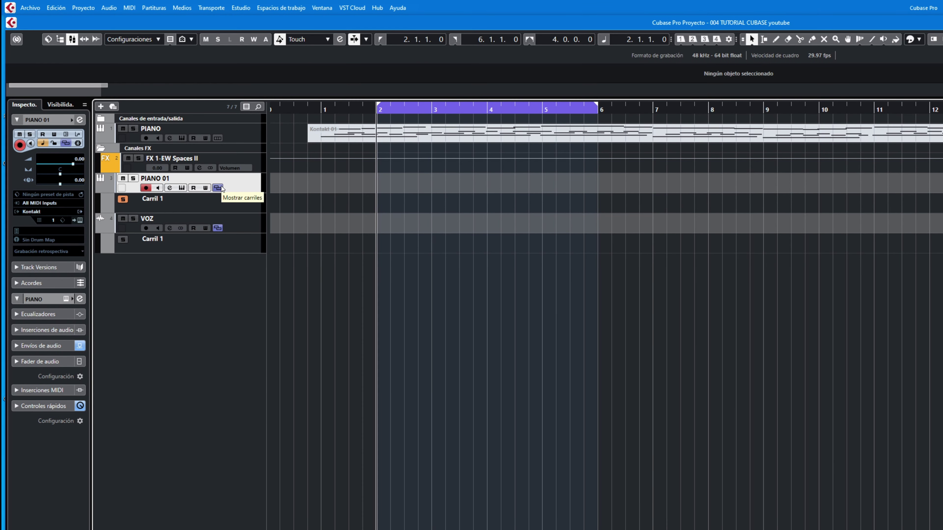
Hide the PIANO 01 lanes, record three Mezcla-Apilado cycle takes from bar 2 to bar 6, and display the lanes again.
click(219, 152)
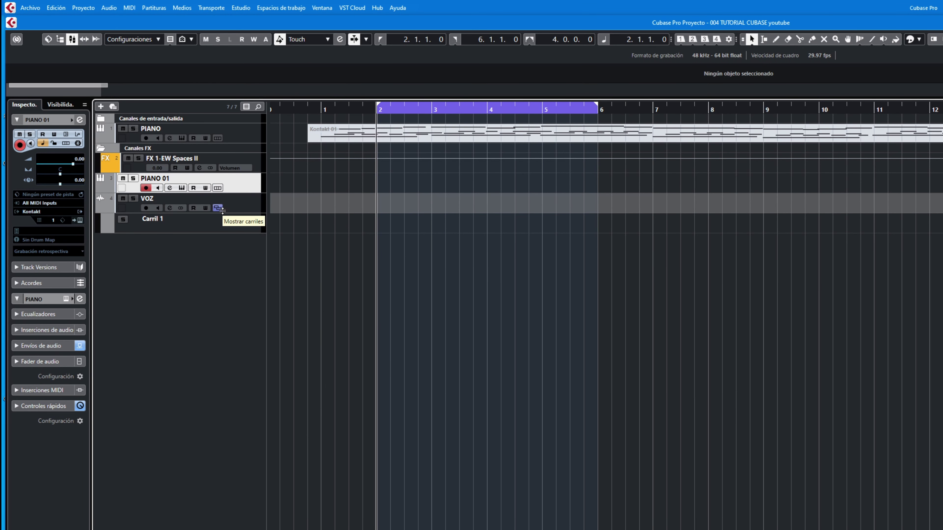
key(KP_Multiply)
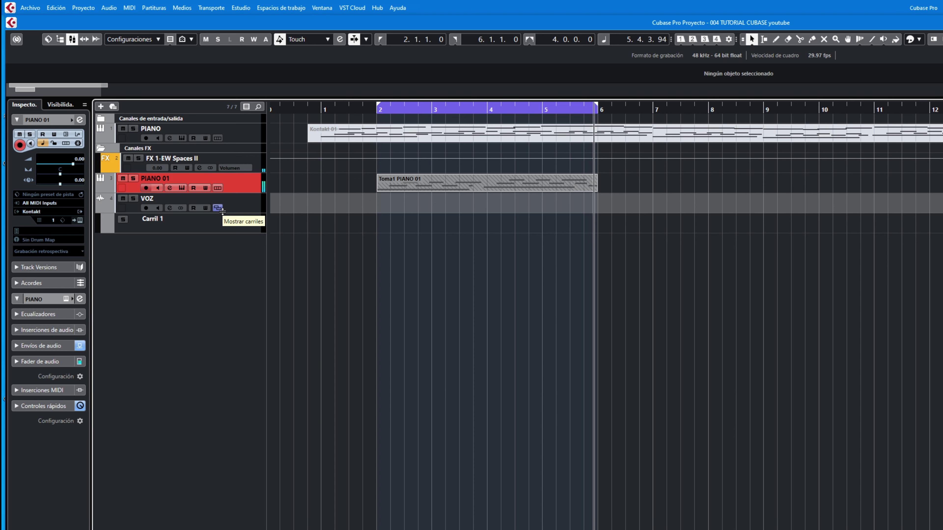
key(space)
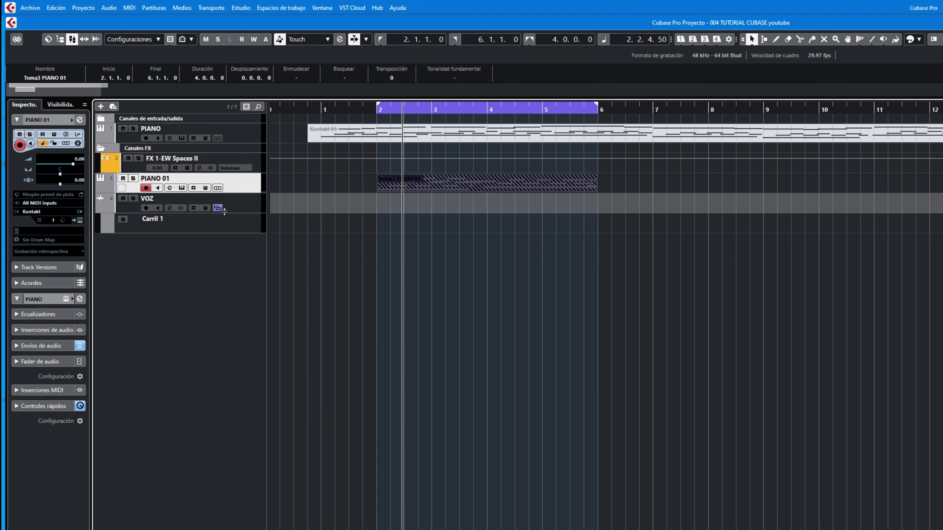
click(217, 188)
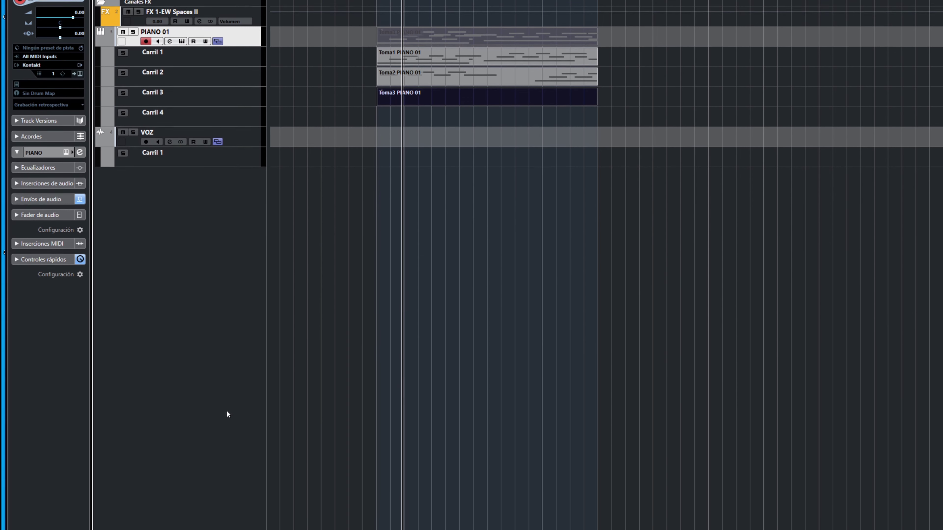
Set the MIDI cycle recording mode back to Apilado.
click(90, 515)
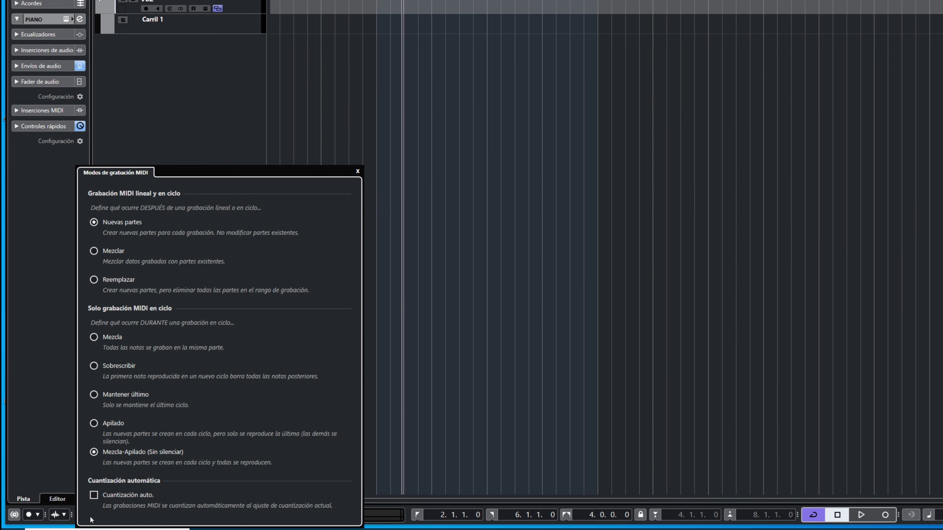
click(94, 424)
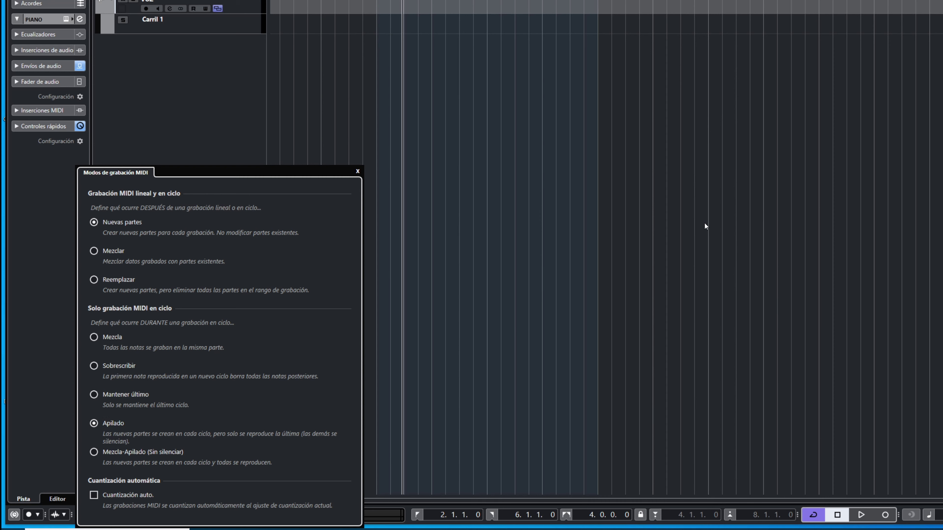